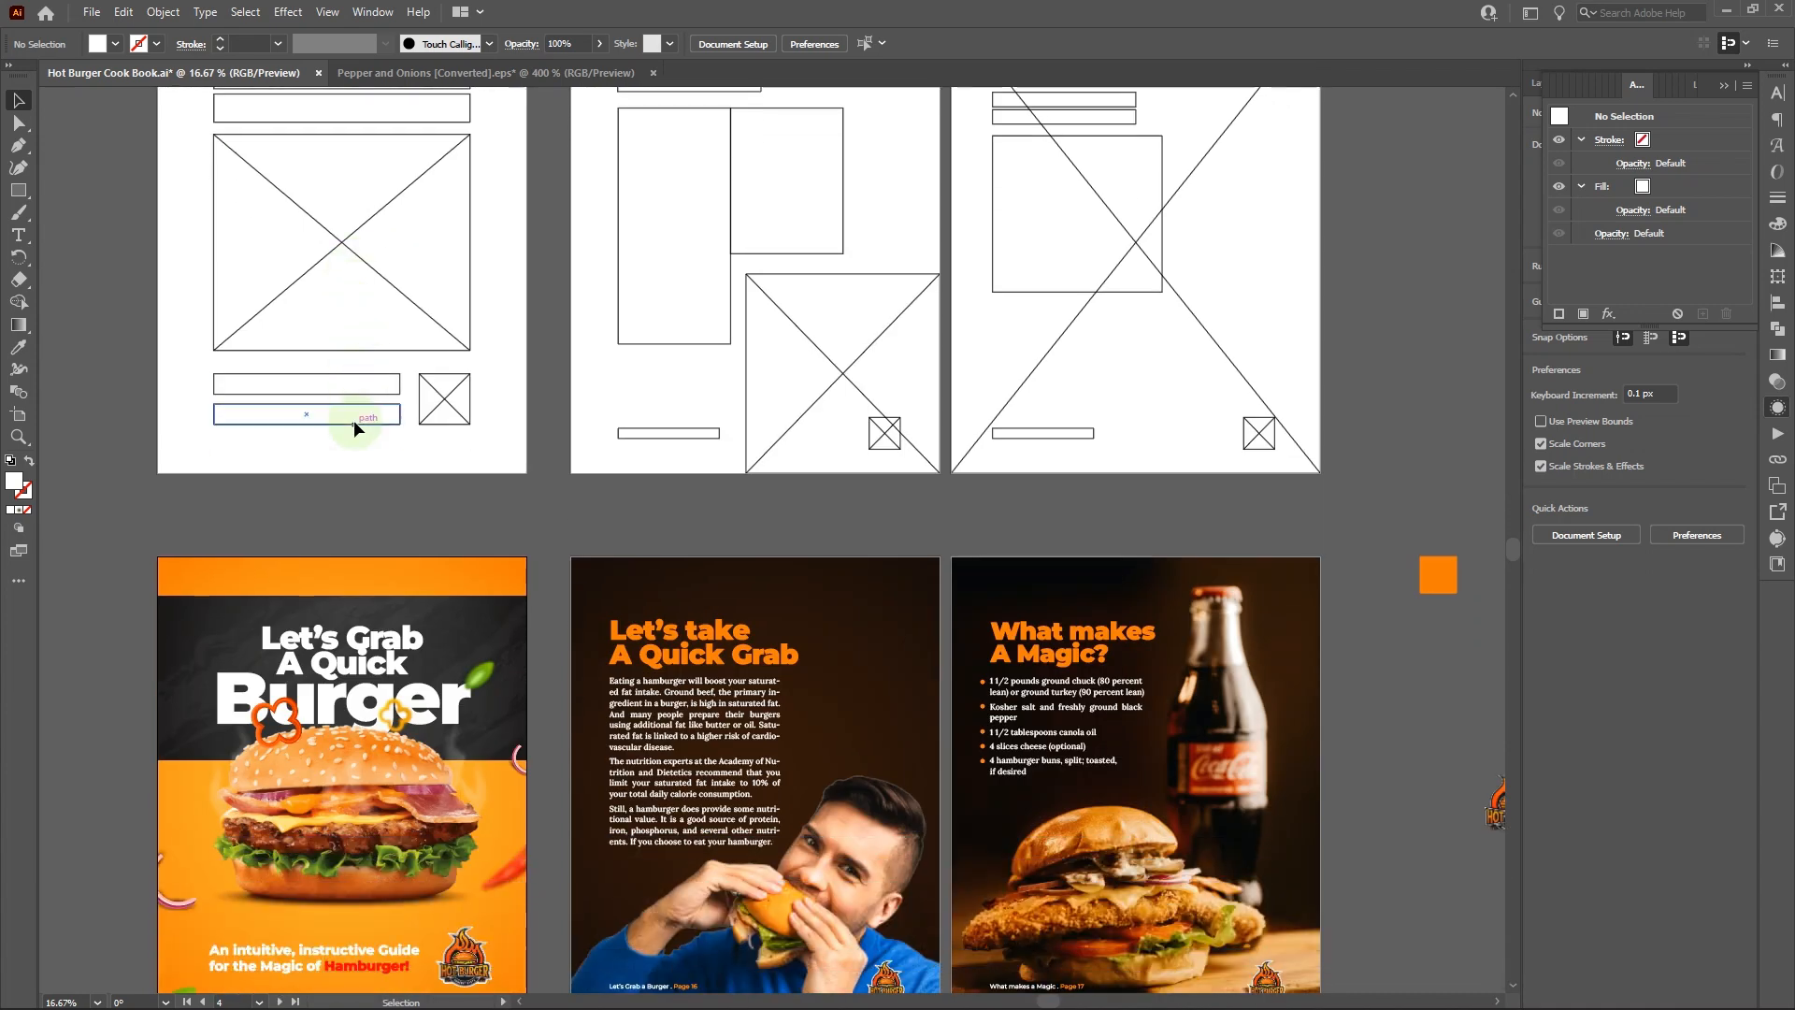
# Step: Collapse the open Appearance panel and the expanded Layers and Properties dock to free up the canvas
pyautogui.hotkey('ctrl', '-')
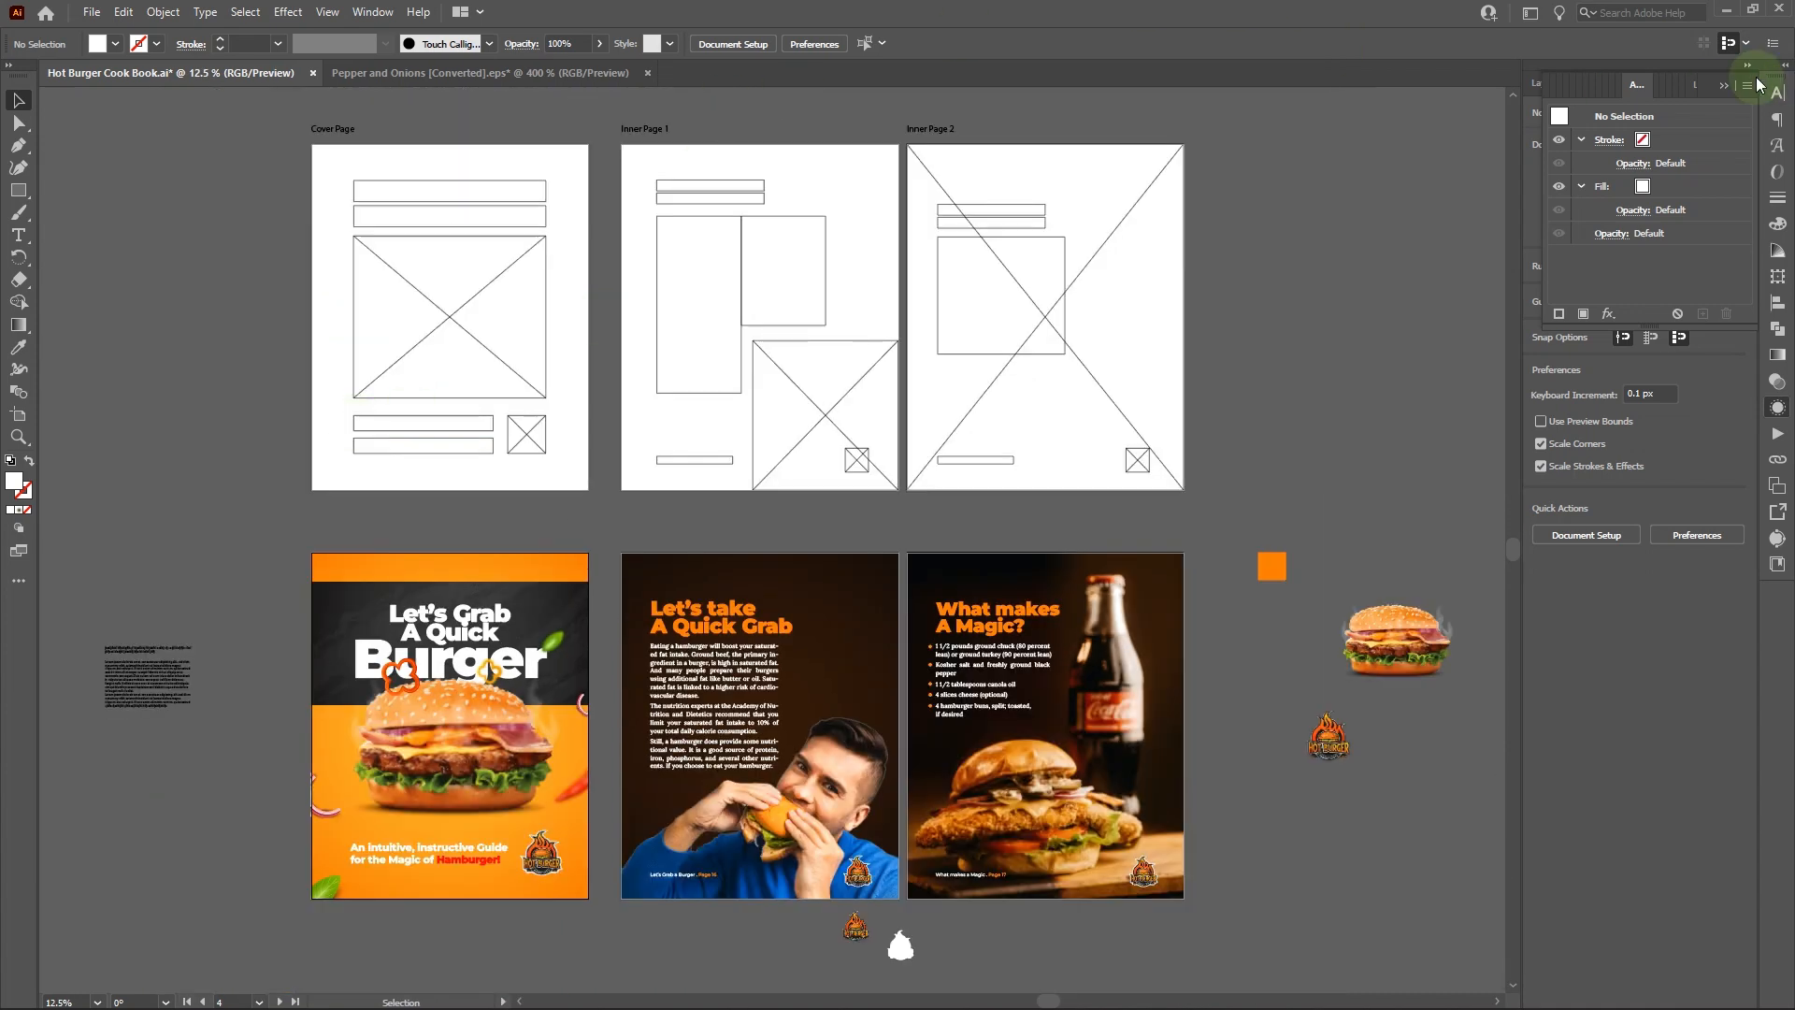
pyautogui.click(1723, 85)
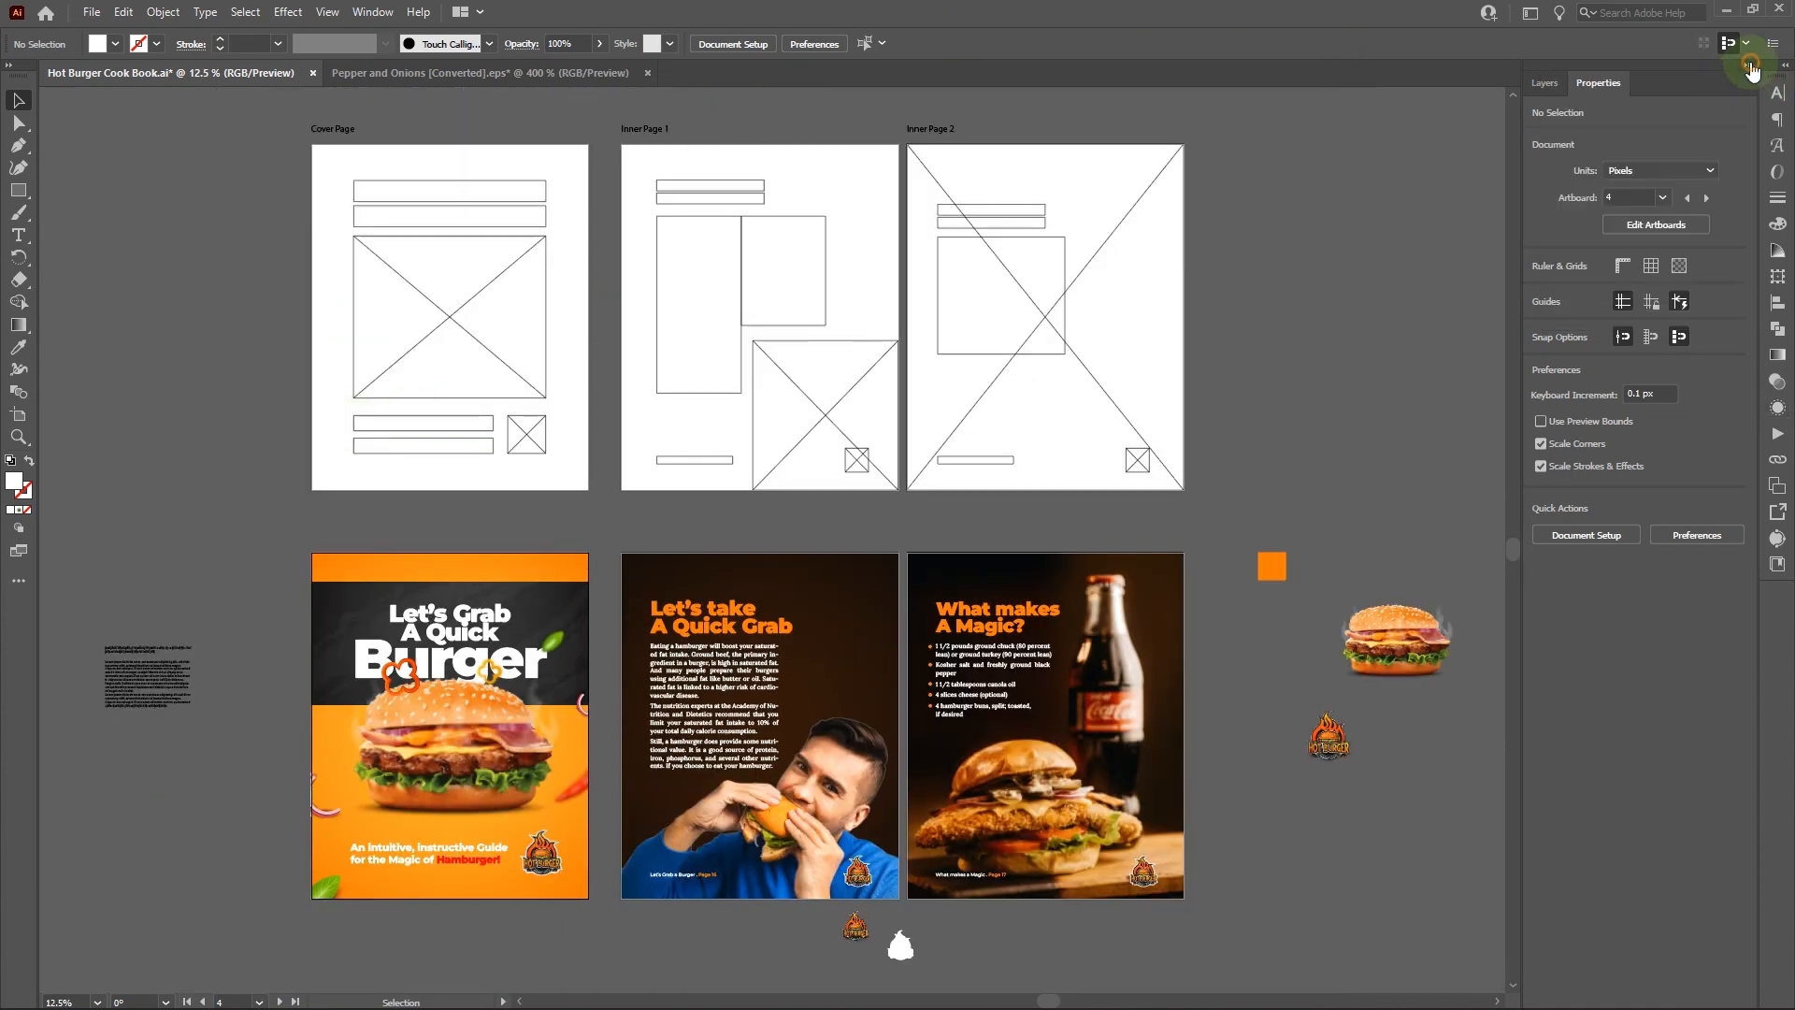
pyautogui.click(1749, 67)
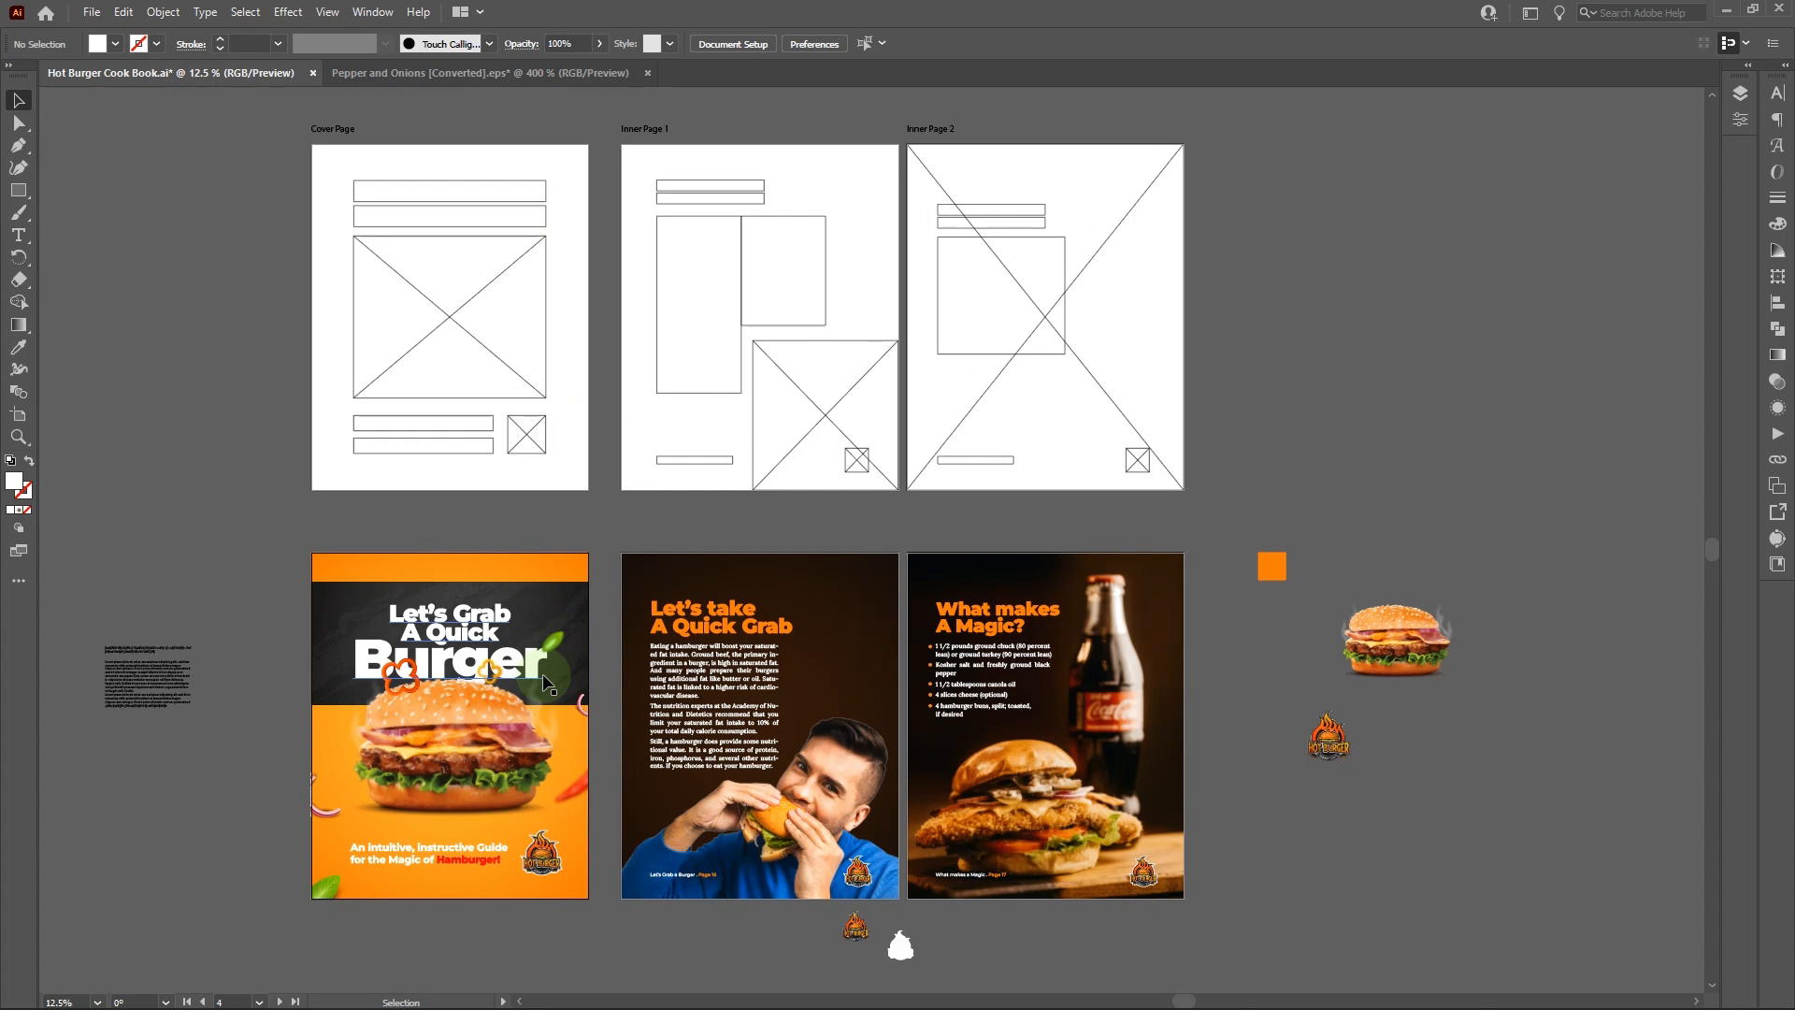
# Step: Compare the finished cover and inner pages with their wireframes, examining the footer group, background image and heading placement
pyautogui.click(546, 869)
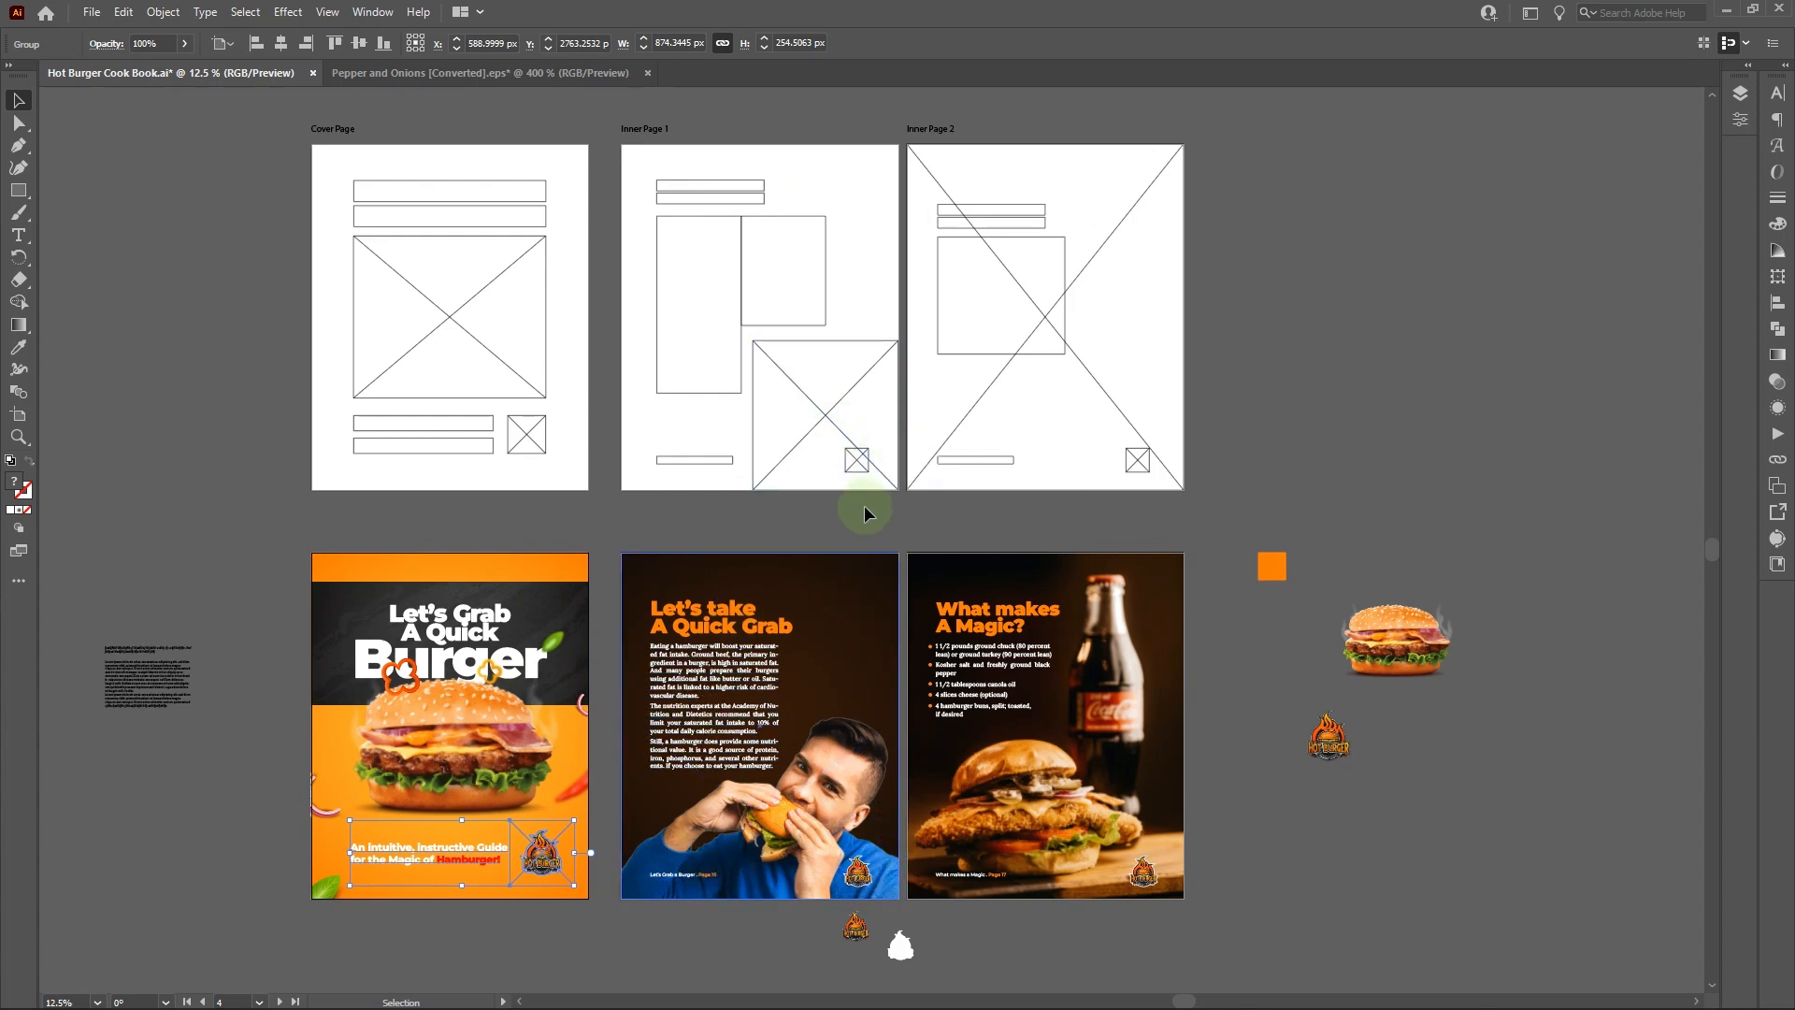
pyautogui.click(1115, 735)
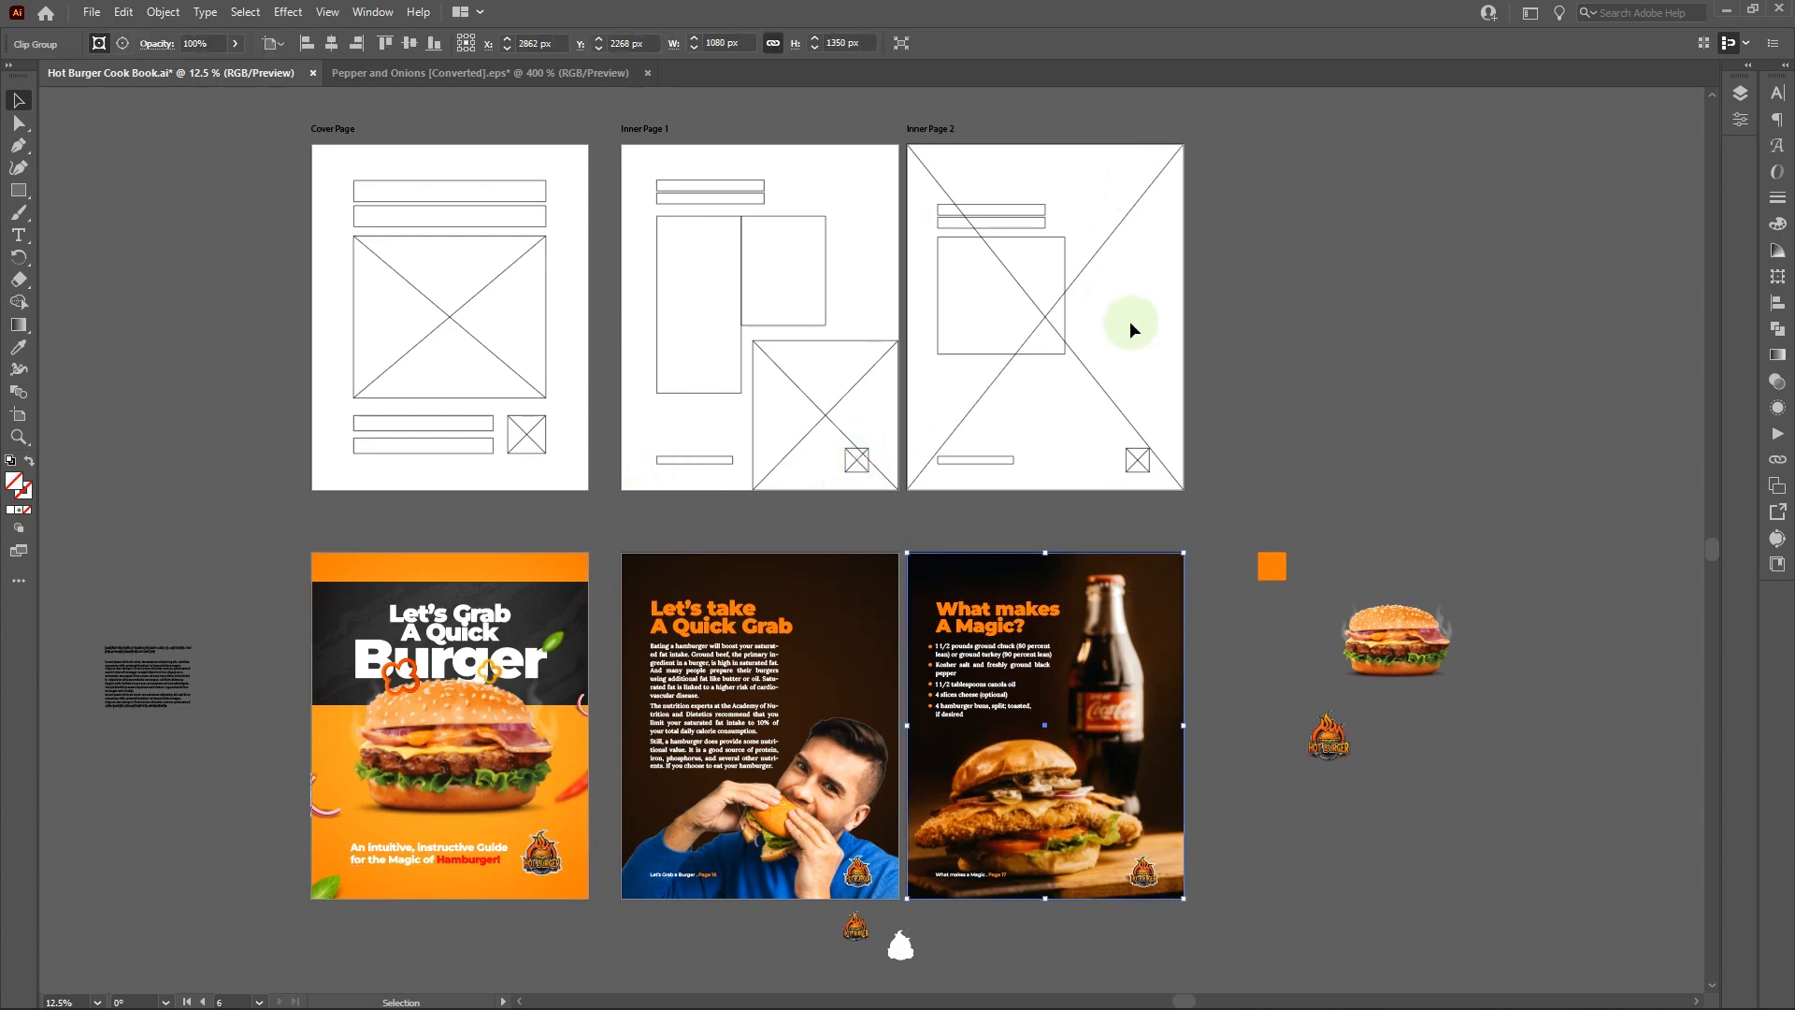
pyautogui.click(1148, 306)
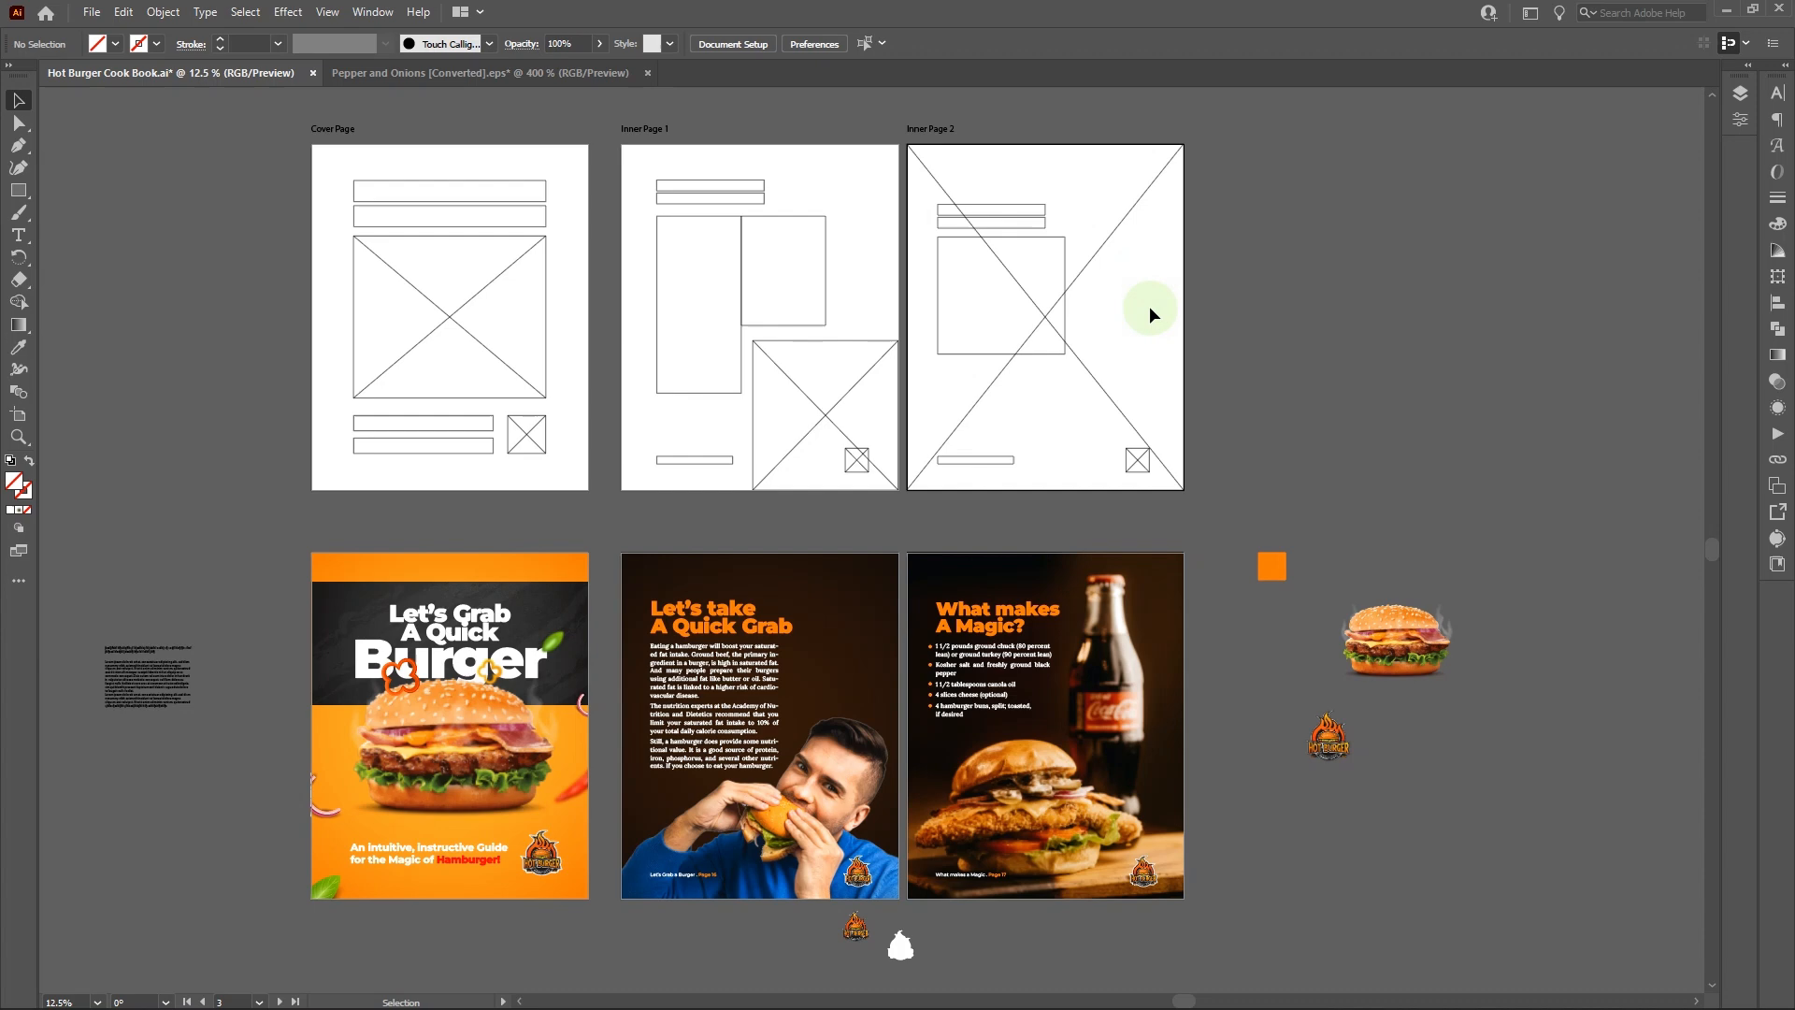
pyautogui.click(970, 686)
pyautogui.click(984, 622)
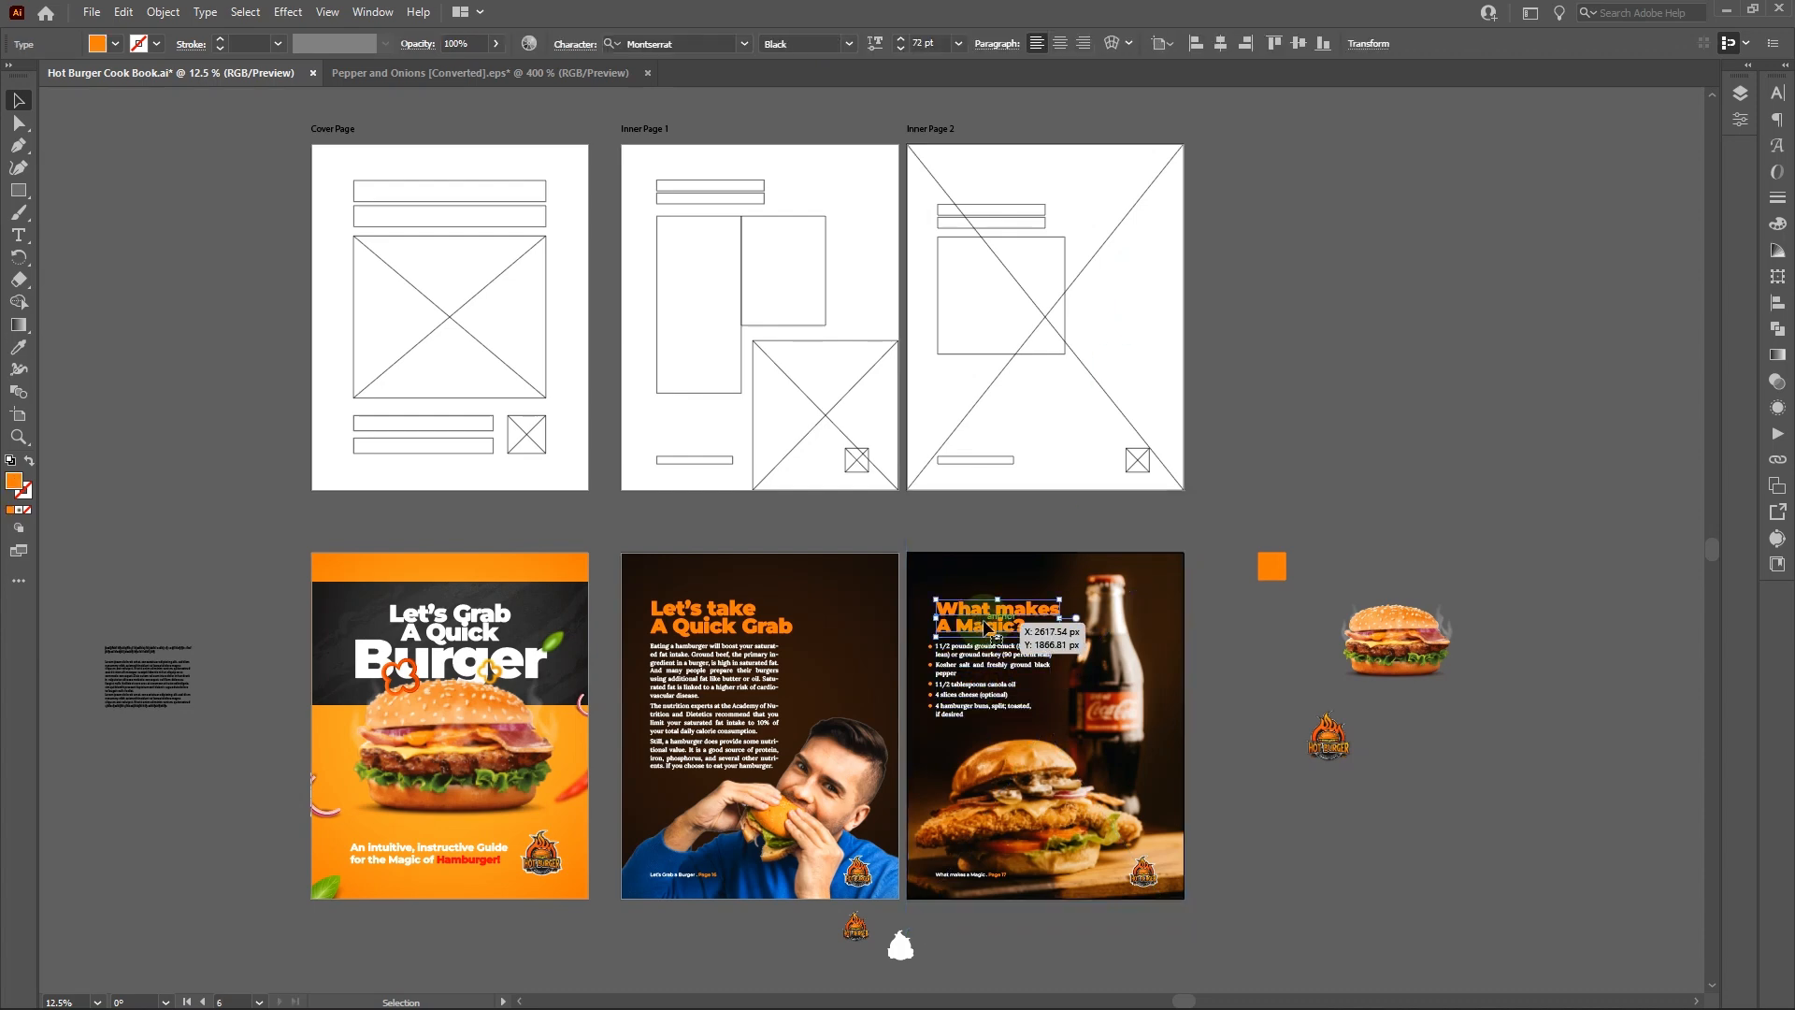
pyautogui.click(1008, 221)
pyautogui.click(1142, 871)
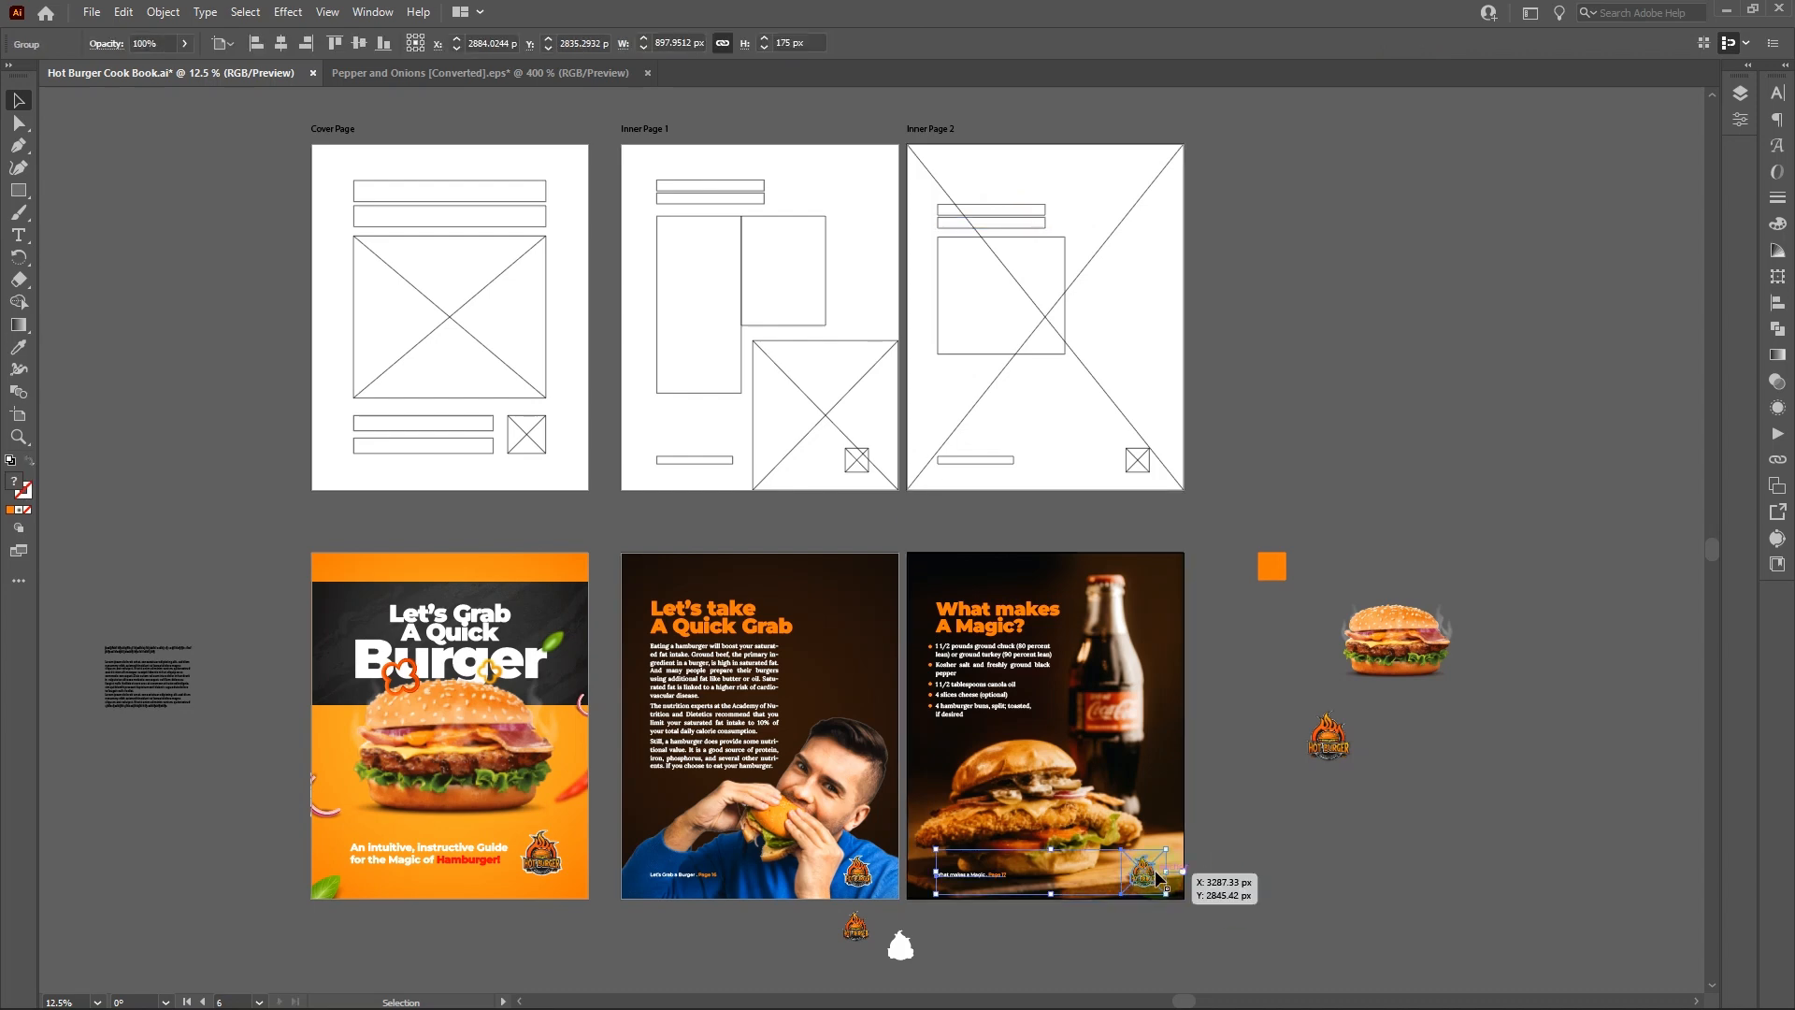
pyautogui.click(1348, 909)
pyautogui.scroll(-1, 1348, 909)
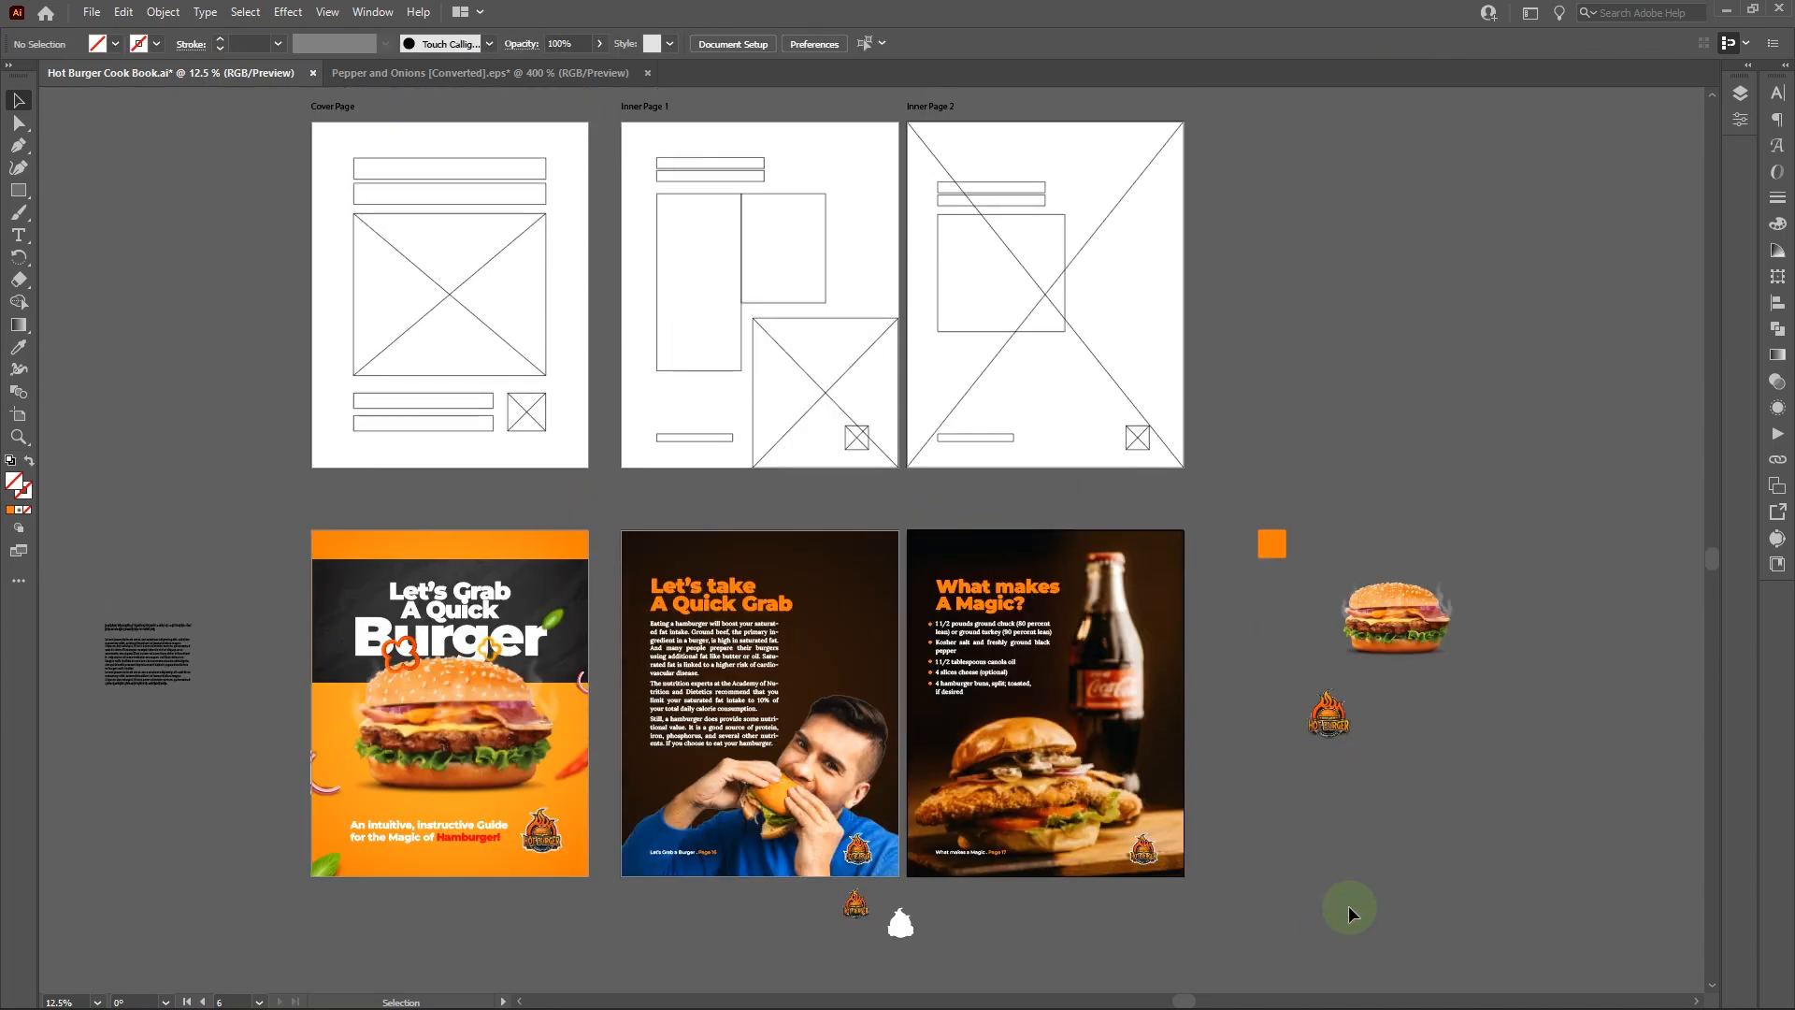
# Step: Preview the finished cover and both inner pages full screen in Presentation Mode, and return to the normal workspace
pyautogui.hotkey('ctrl', '-')
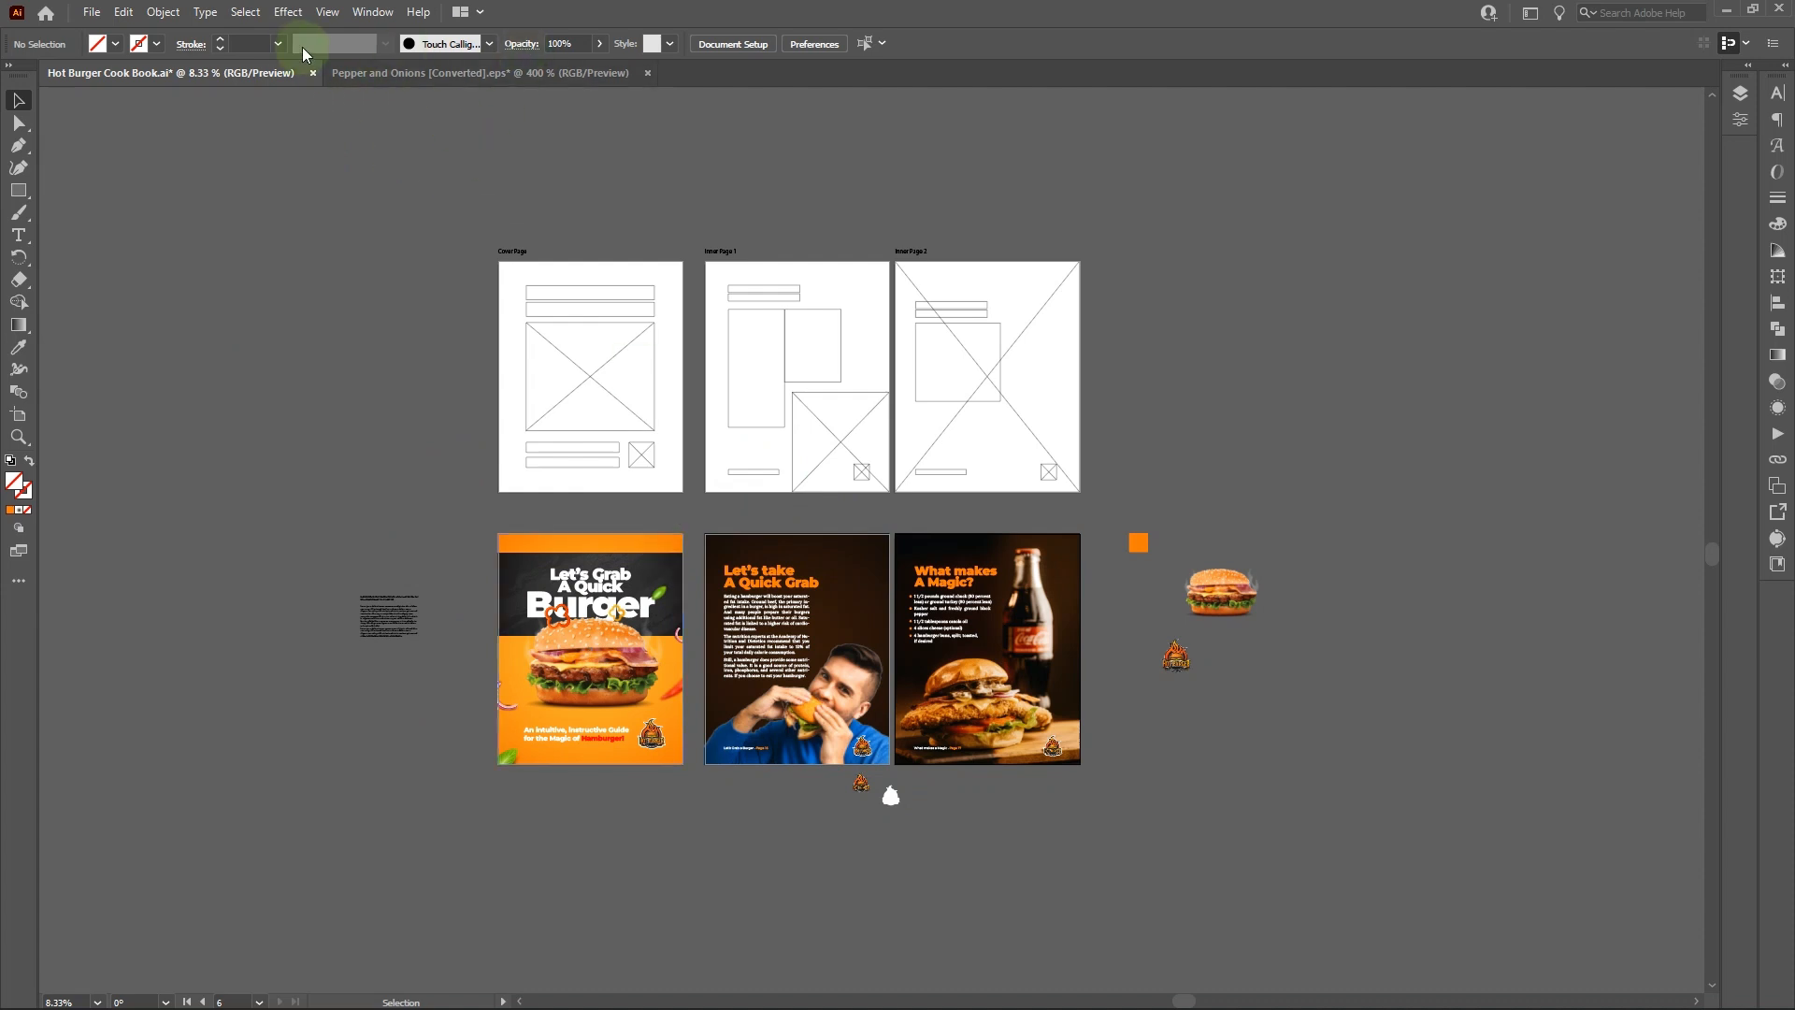
pyautogui.click(327, 13)
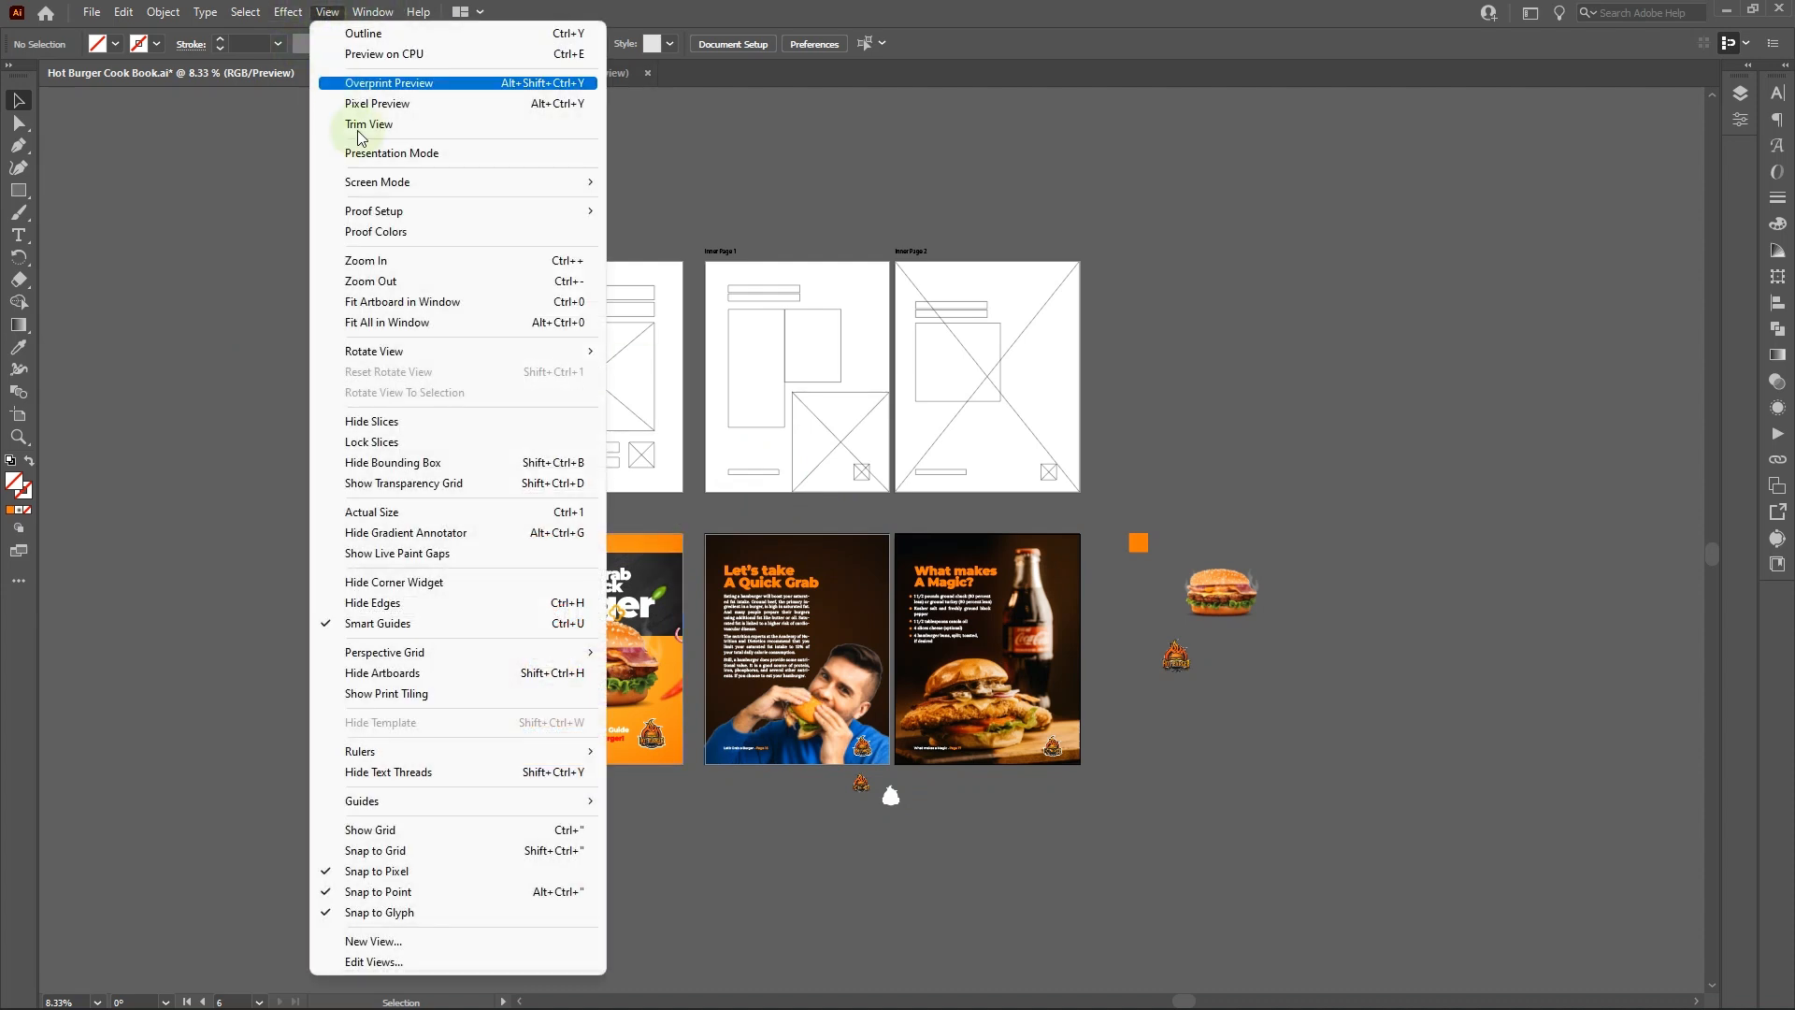
pyautogui.click(483, 153)
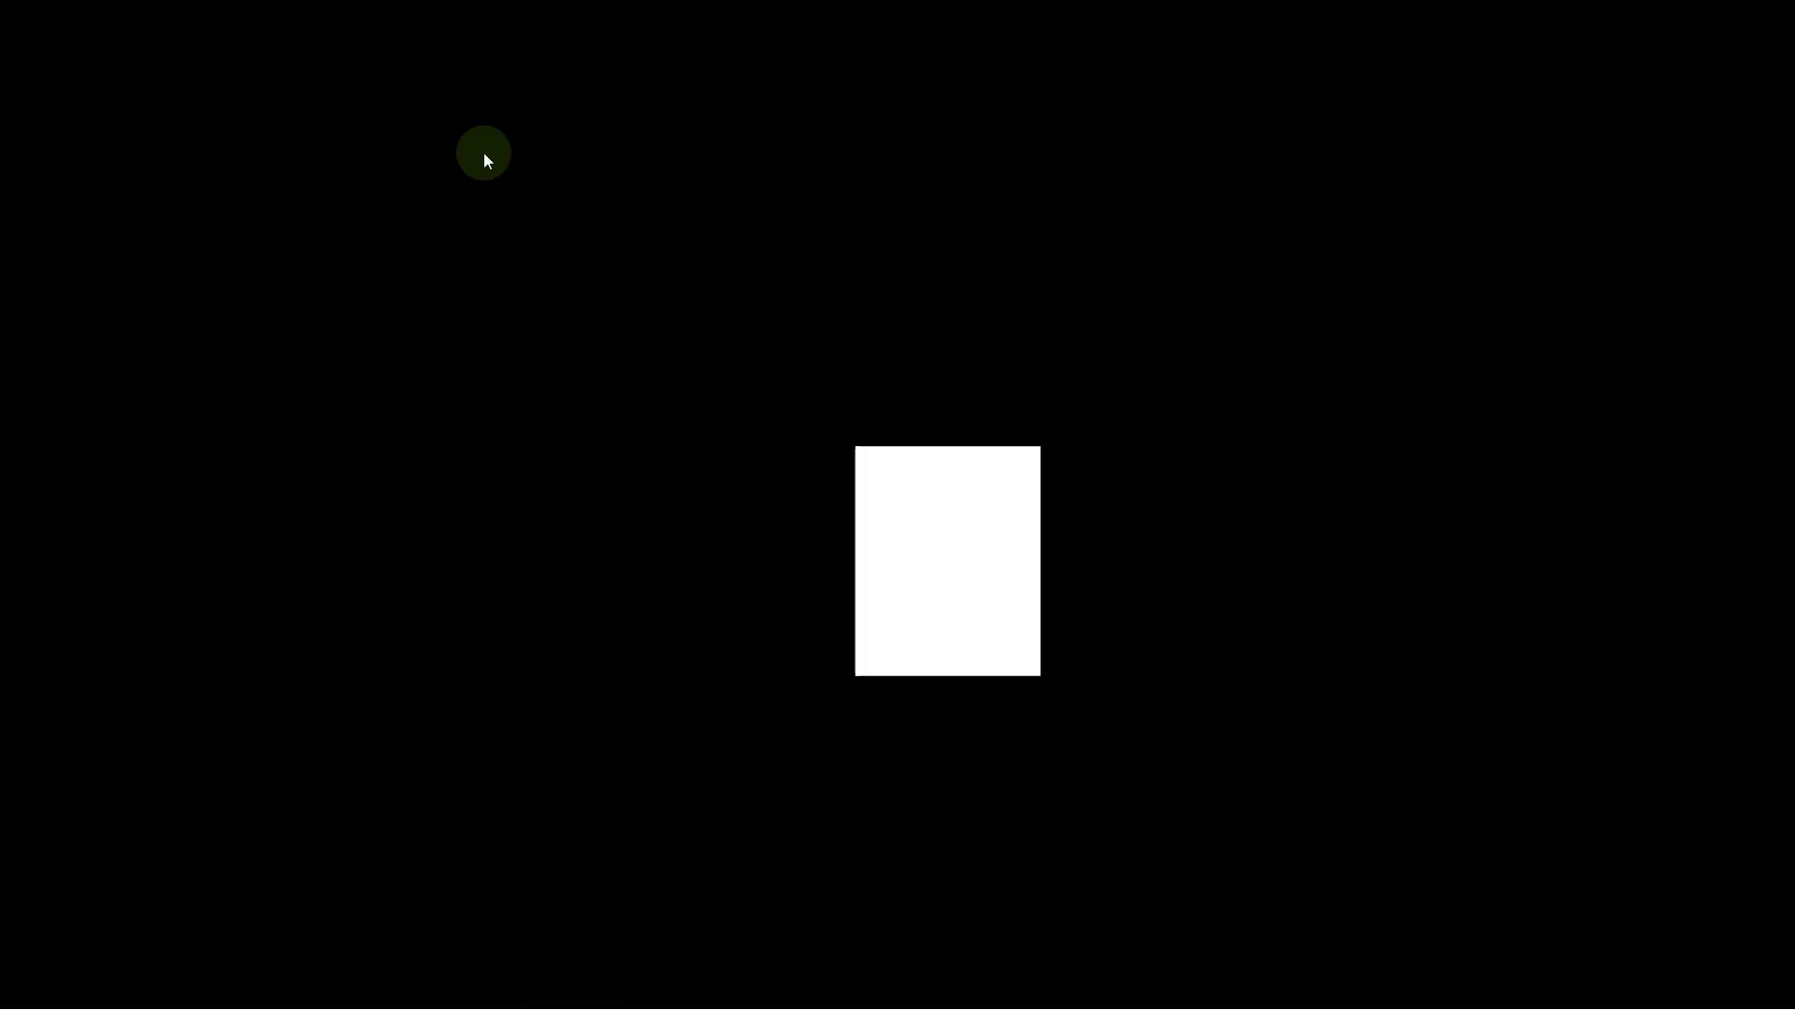
pyautogui.press('Left')
pyautogui.press('Left')
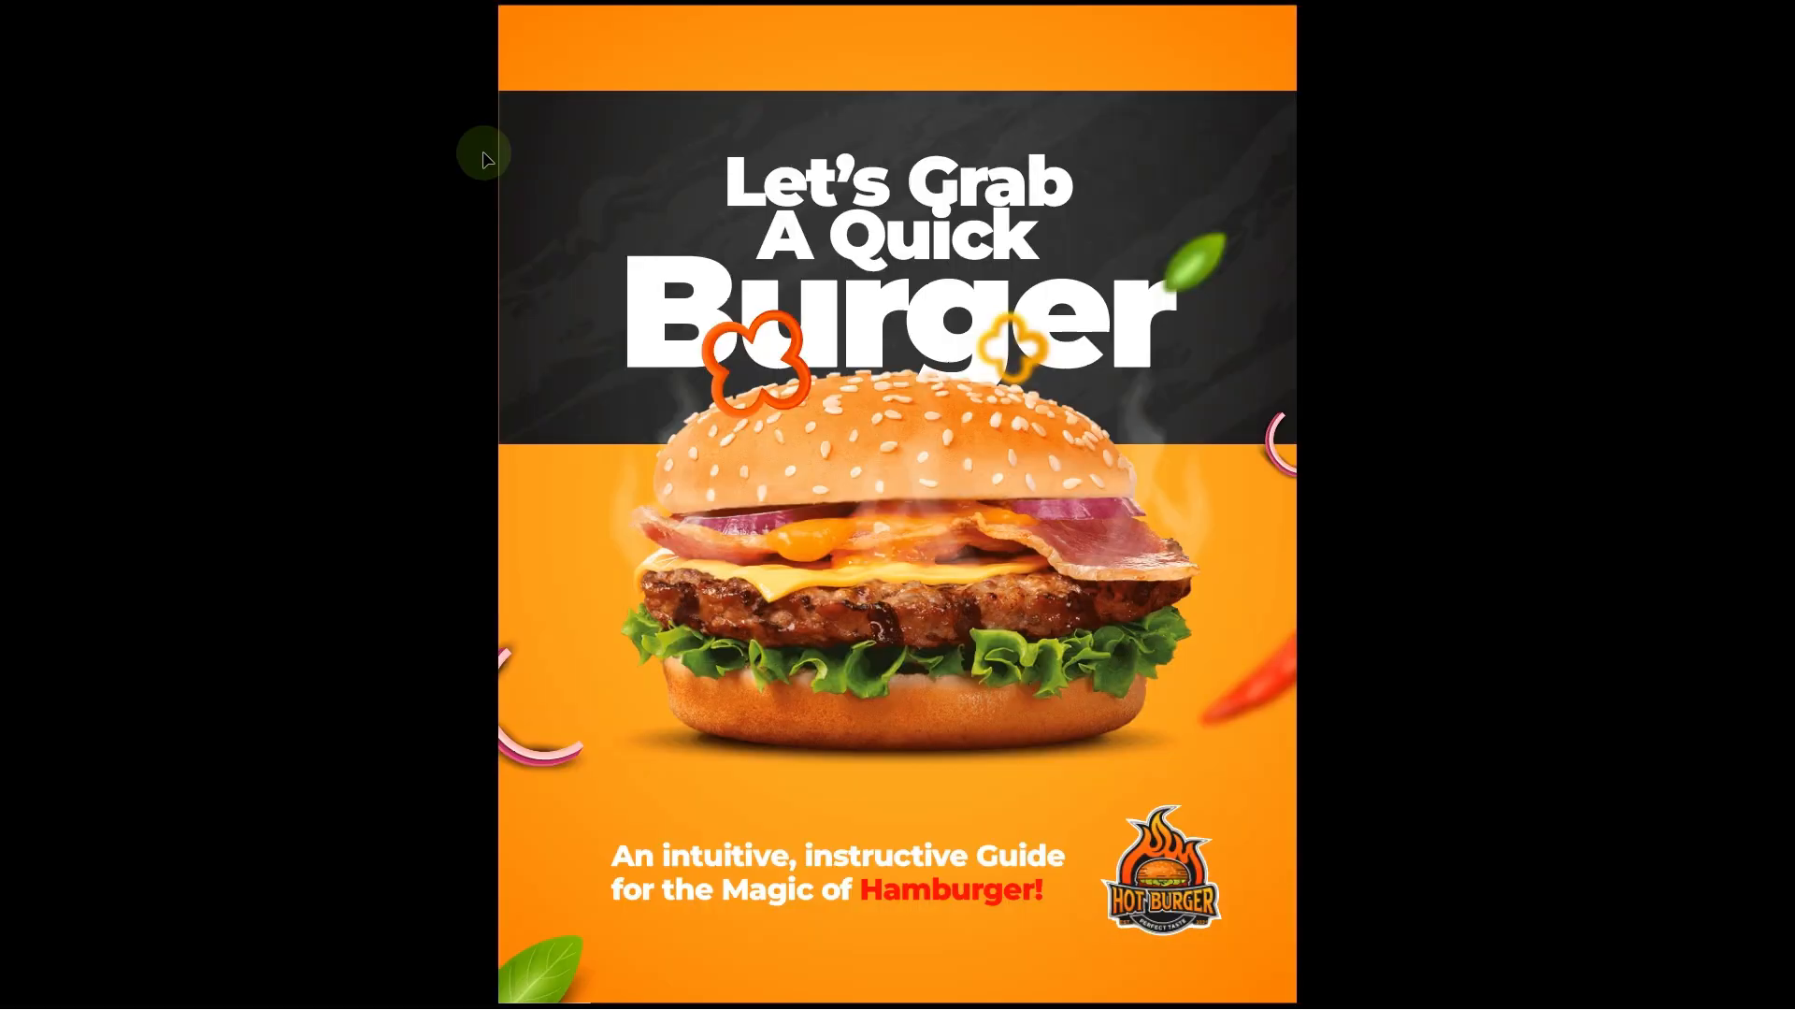
pyautogui.press('Right')
pyautogui.press('Right')
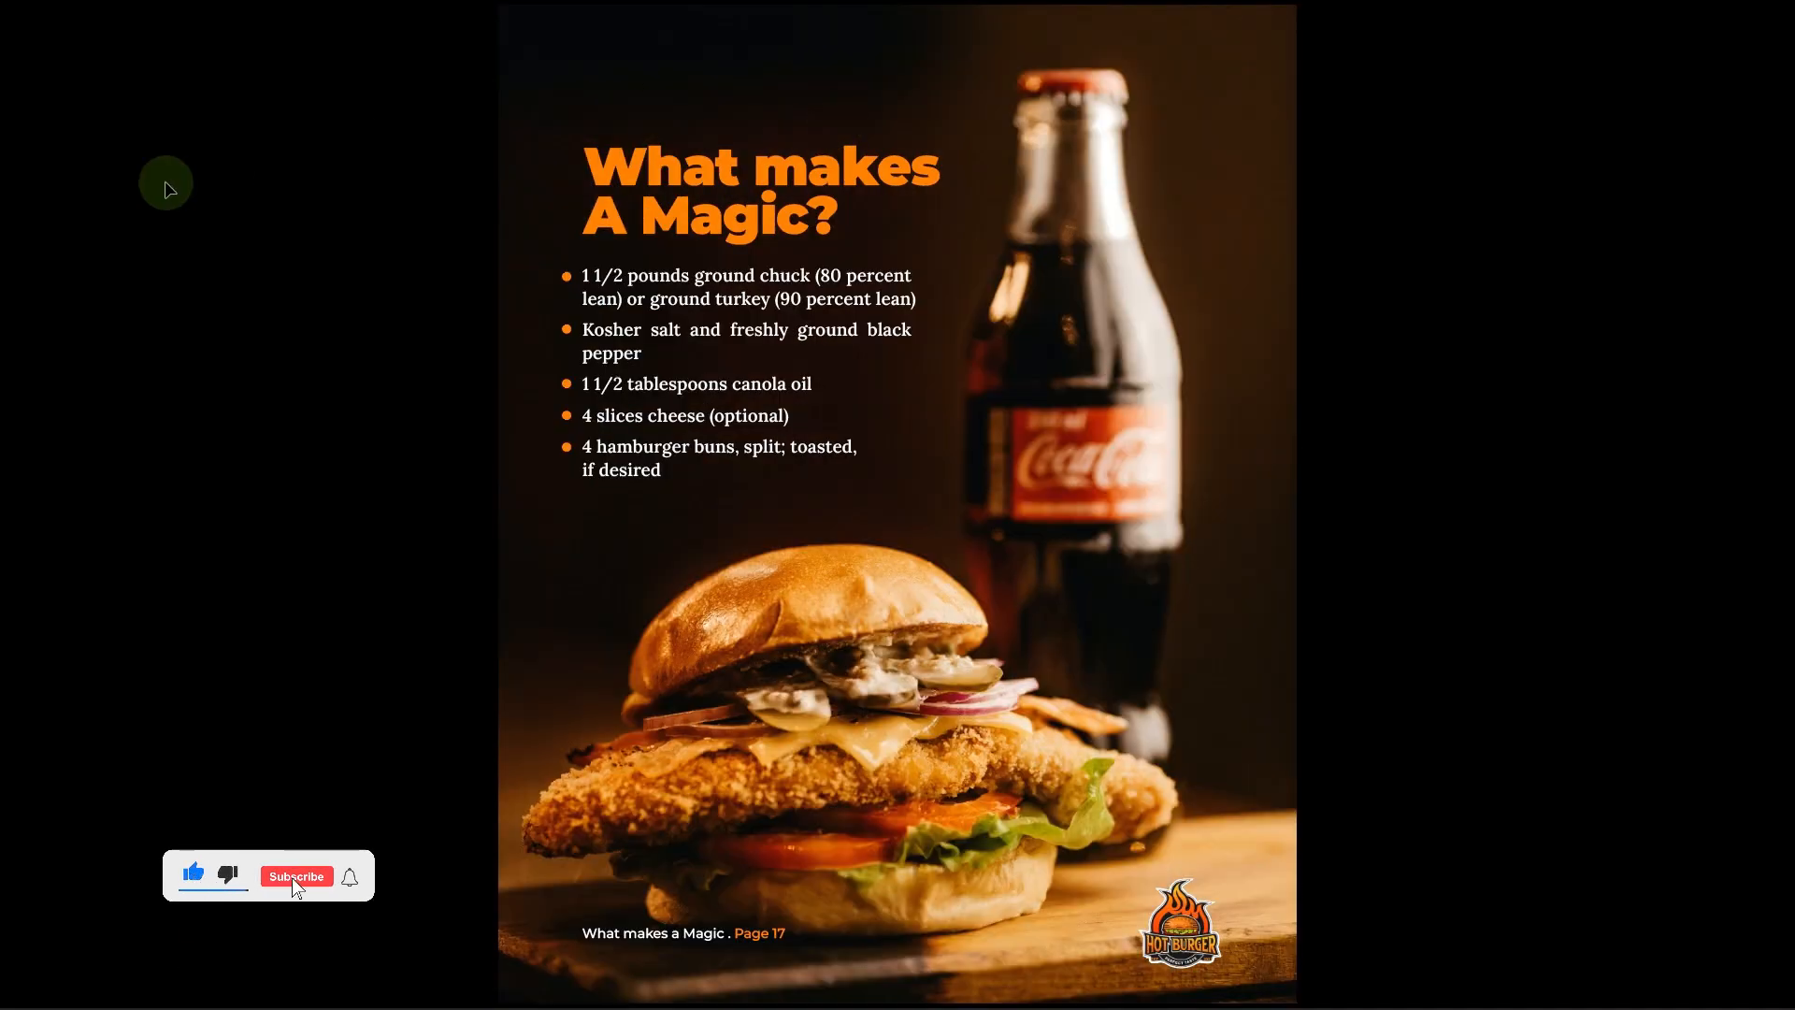
pyautogui.press('Escape')
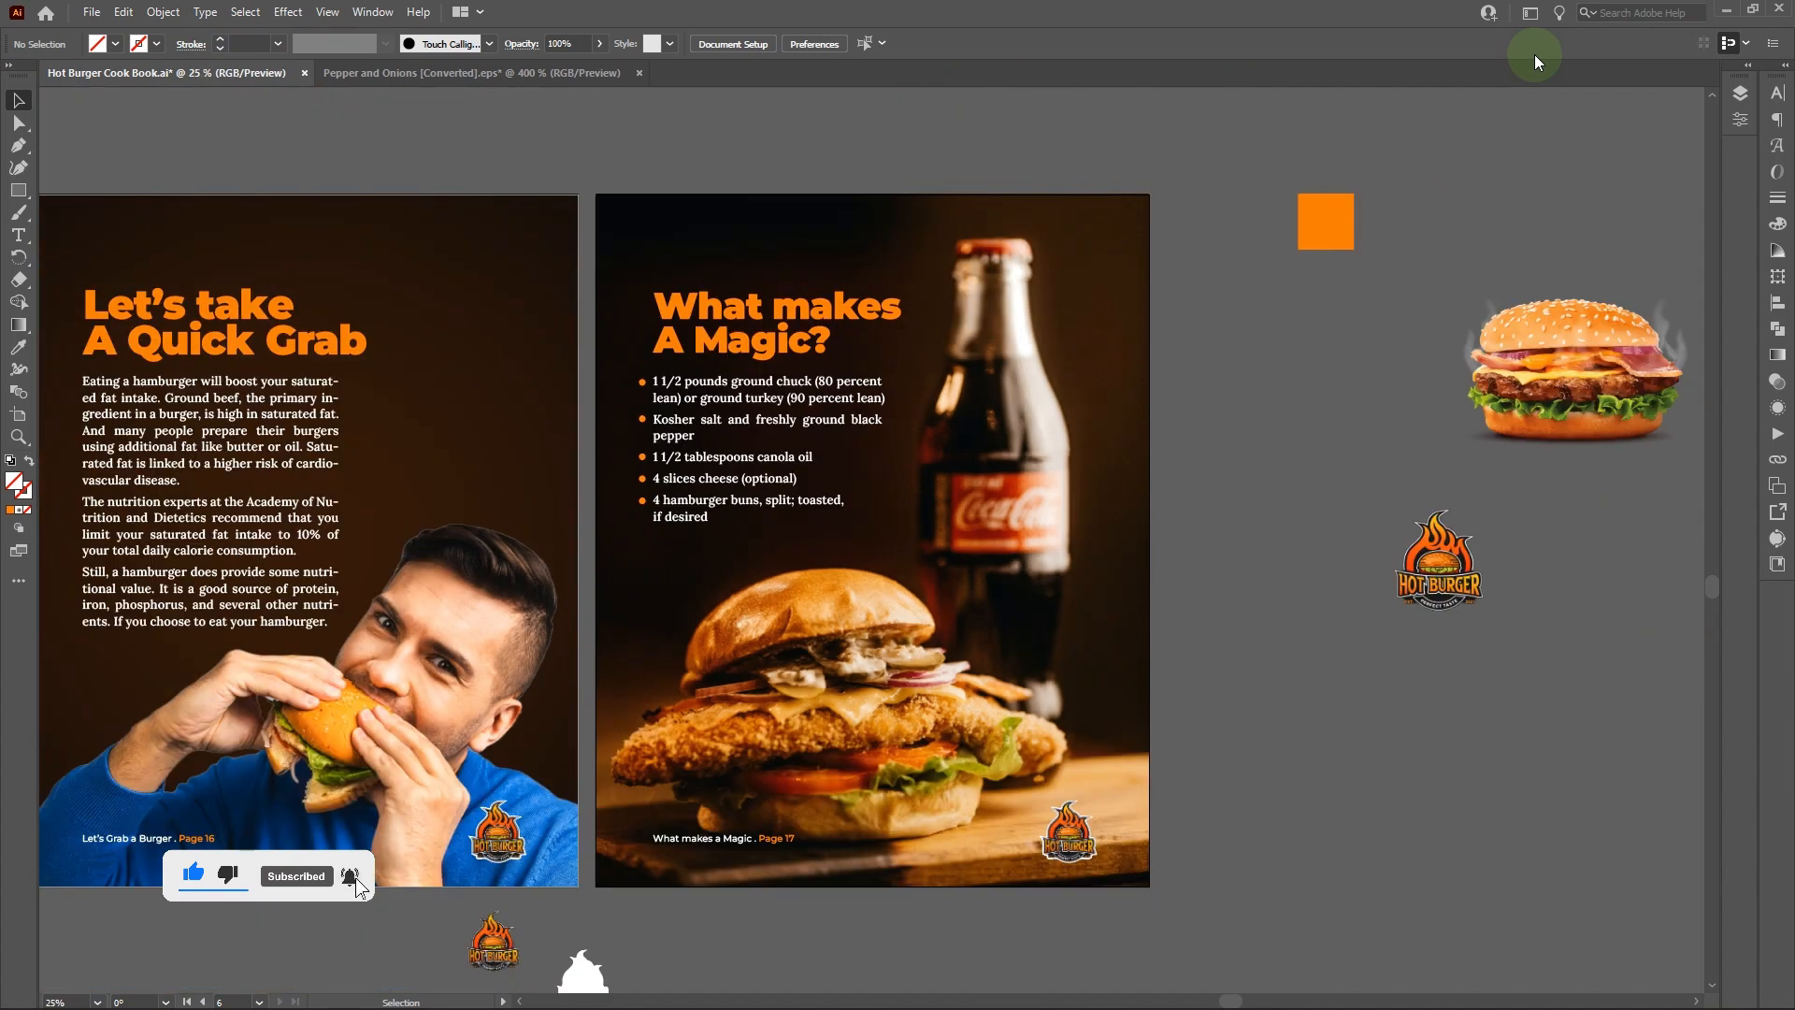
# Step: Move the loose orange square, burger image, logos and white silhouette farther away from the artboards, grouped together beyond Inner Page 2
pyautogui.hotkey('ctrl', '-')
pyautogui.hotkey('ctrl', '-')
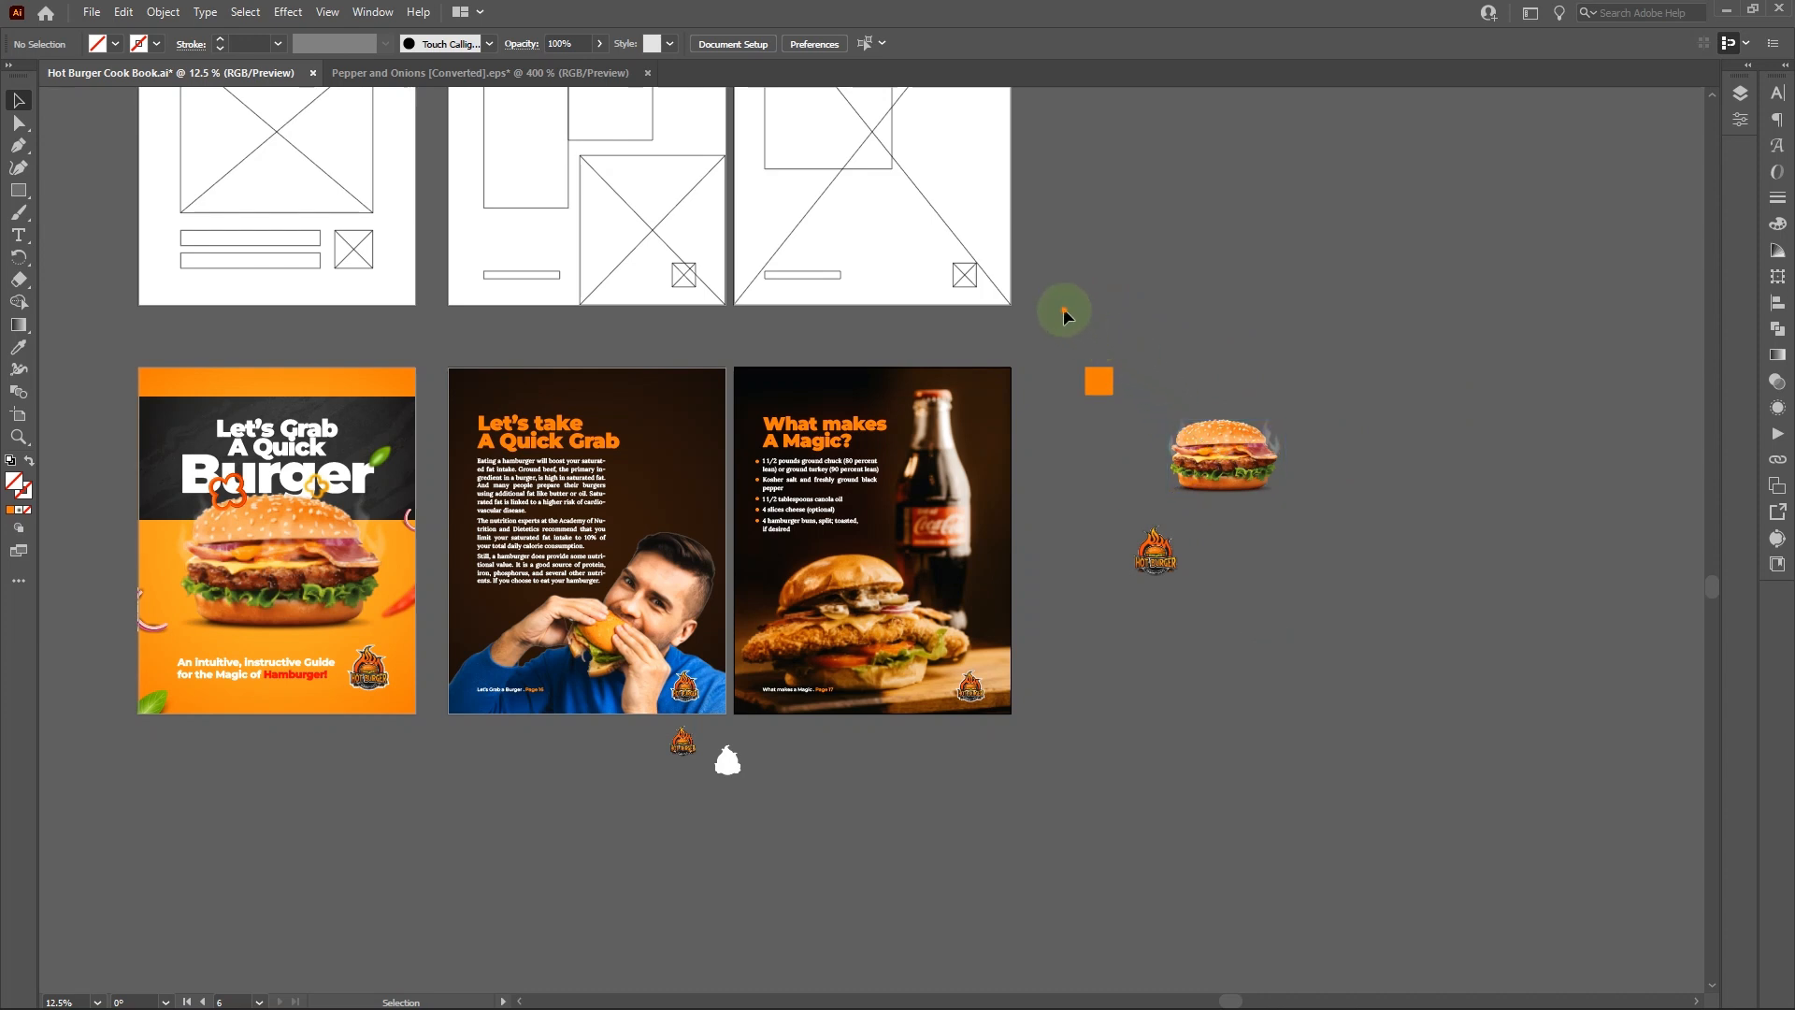
pyautogui.moveTo(1298, 664); pyautogui.dragTo(1343, 645)
pyautogui.click(1339, 267)
pyautogui.moveTo(1232, 443); pyautogui.dragTo(1359, 290)
pyautogui.moveTo(621, 745); pyautogui.dragTo(1337, 505)
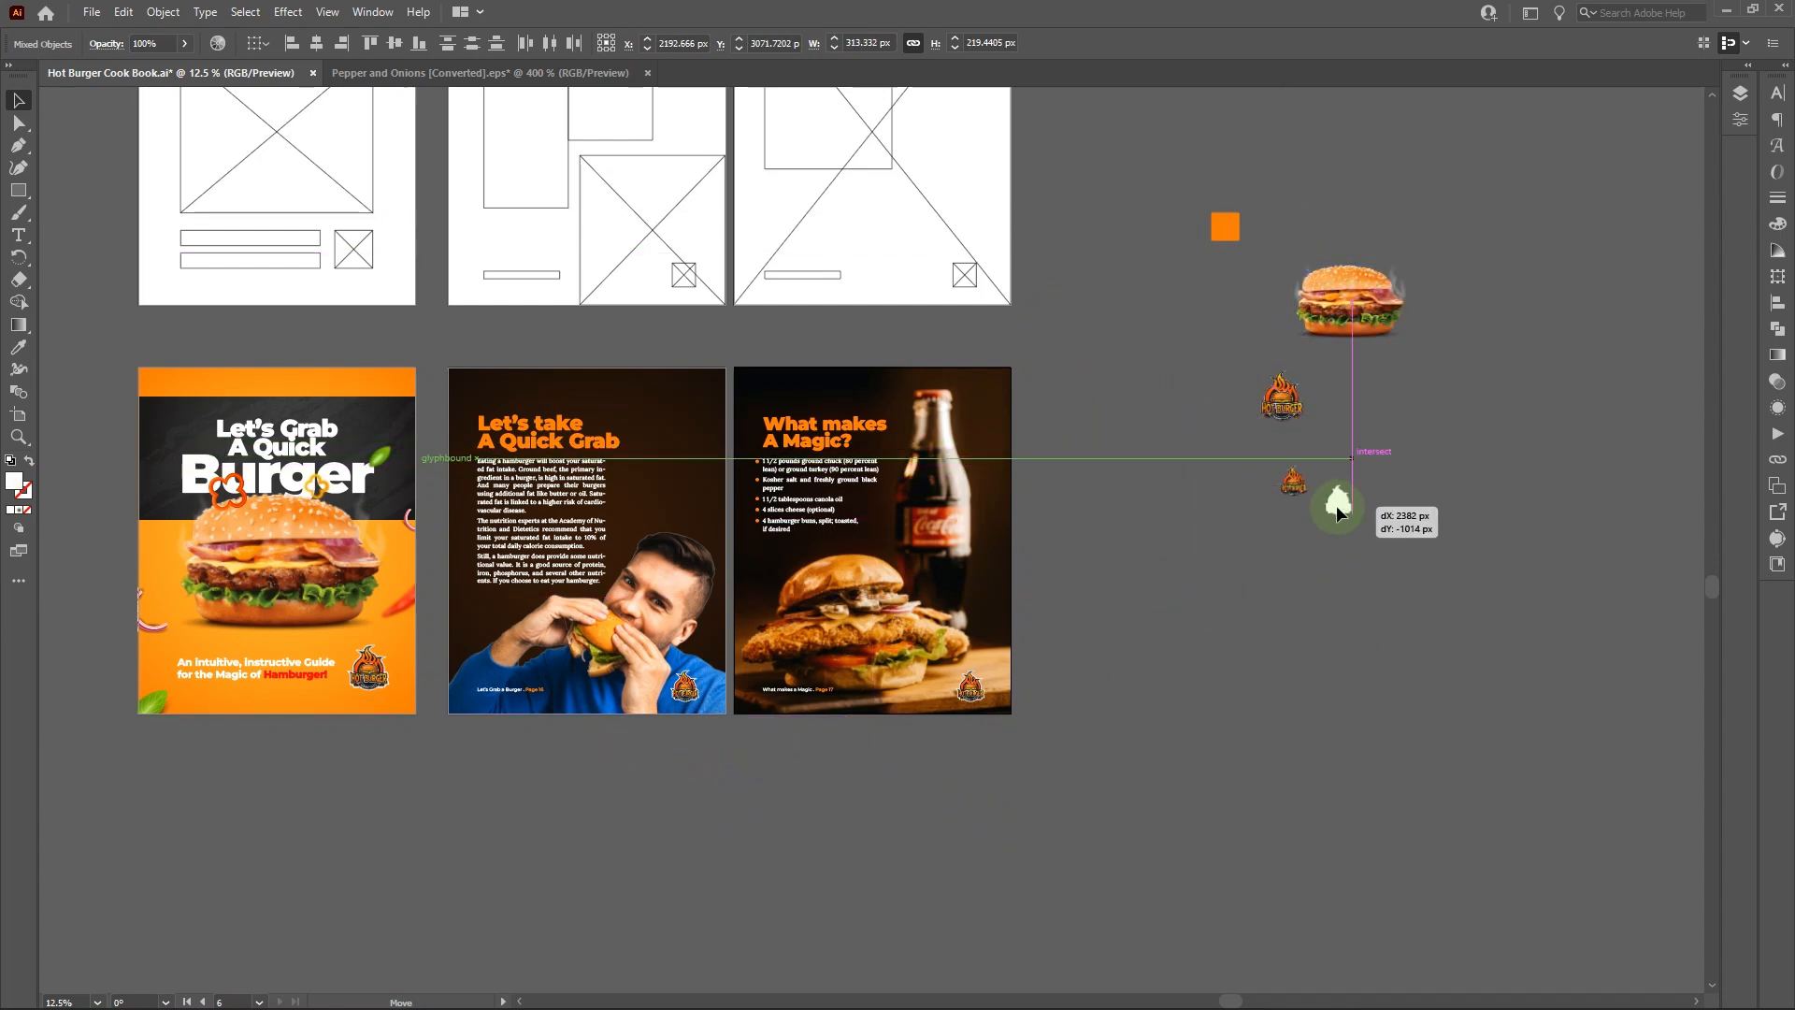
# Step: Save the Hot Burger Cook Book document and clear the selection
pyautogui.hscroll(-3, 1337, 505)
pyautogui.scroll(3, 1337, 505)
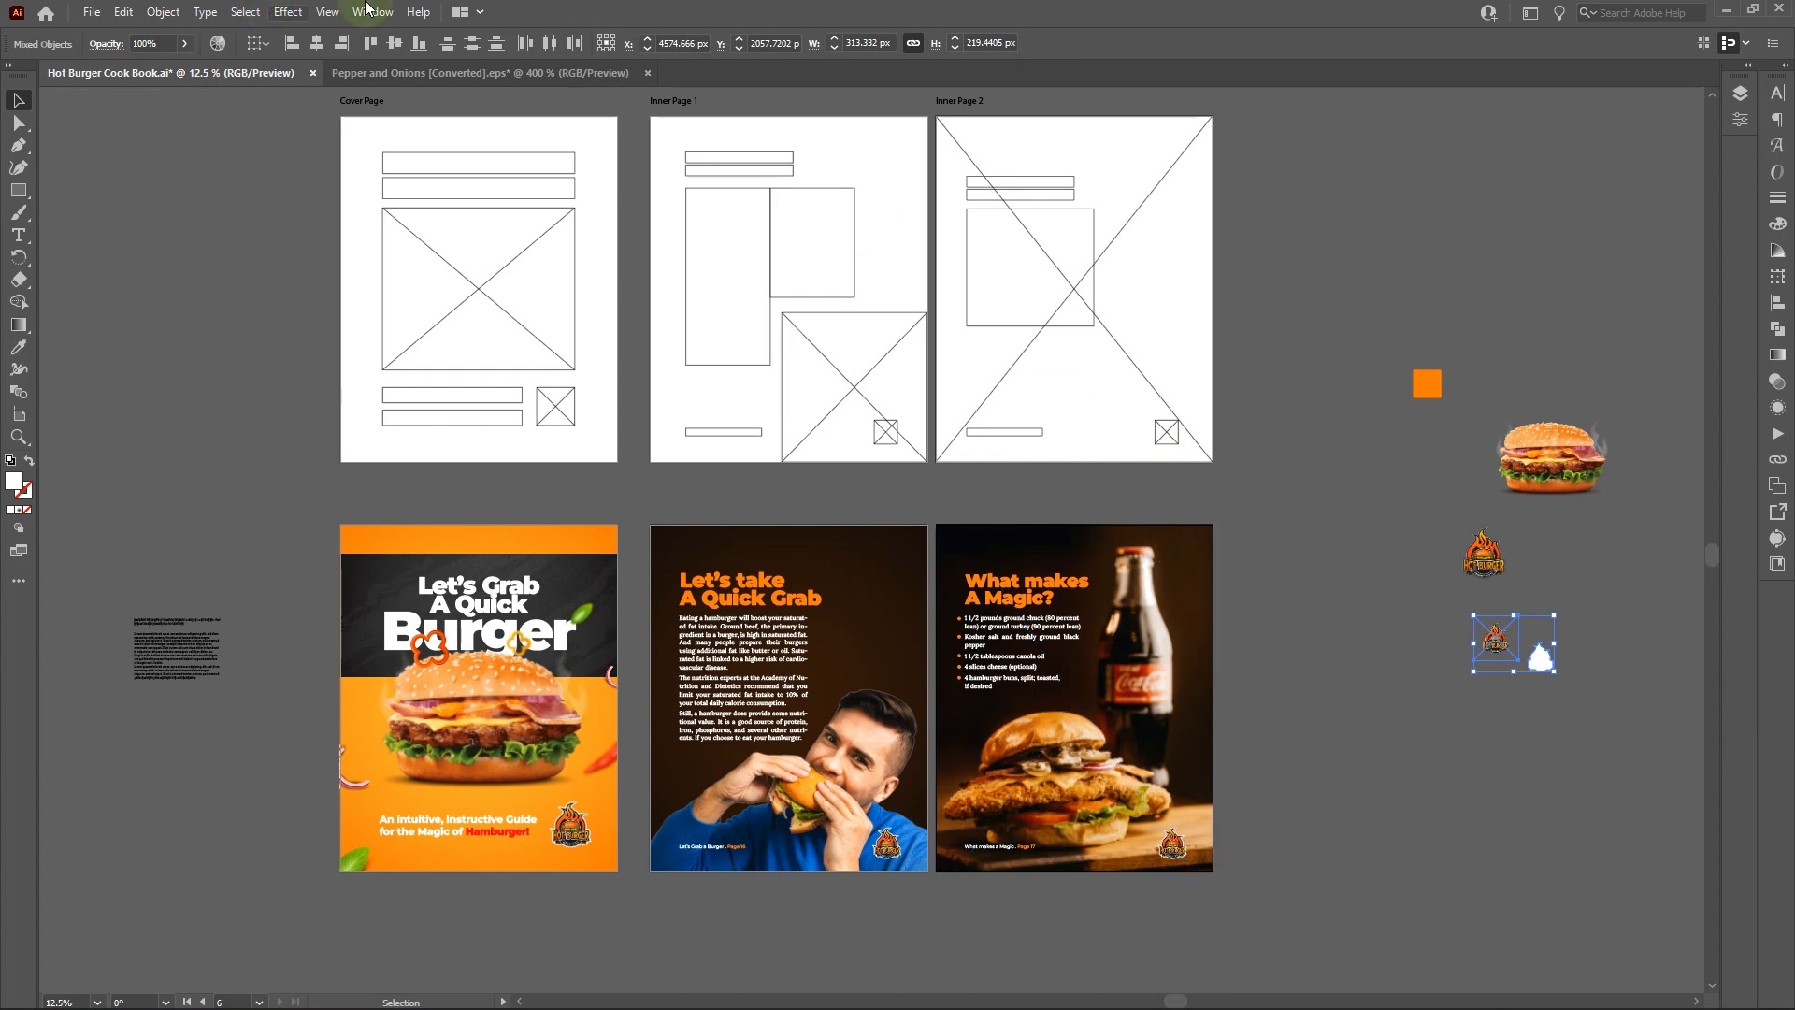
pyautogui.click(87, 11)
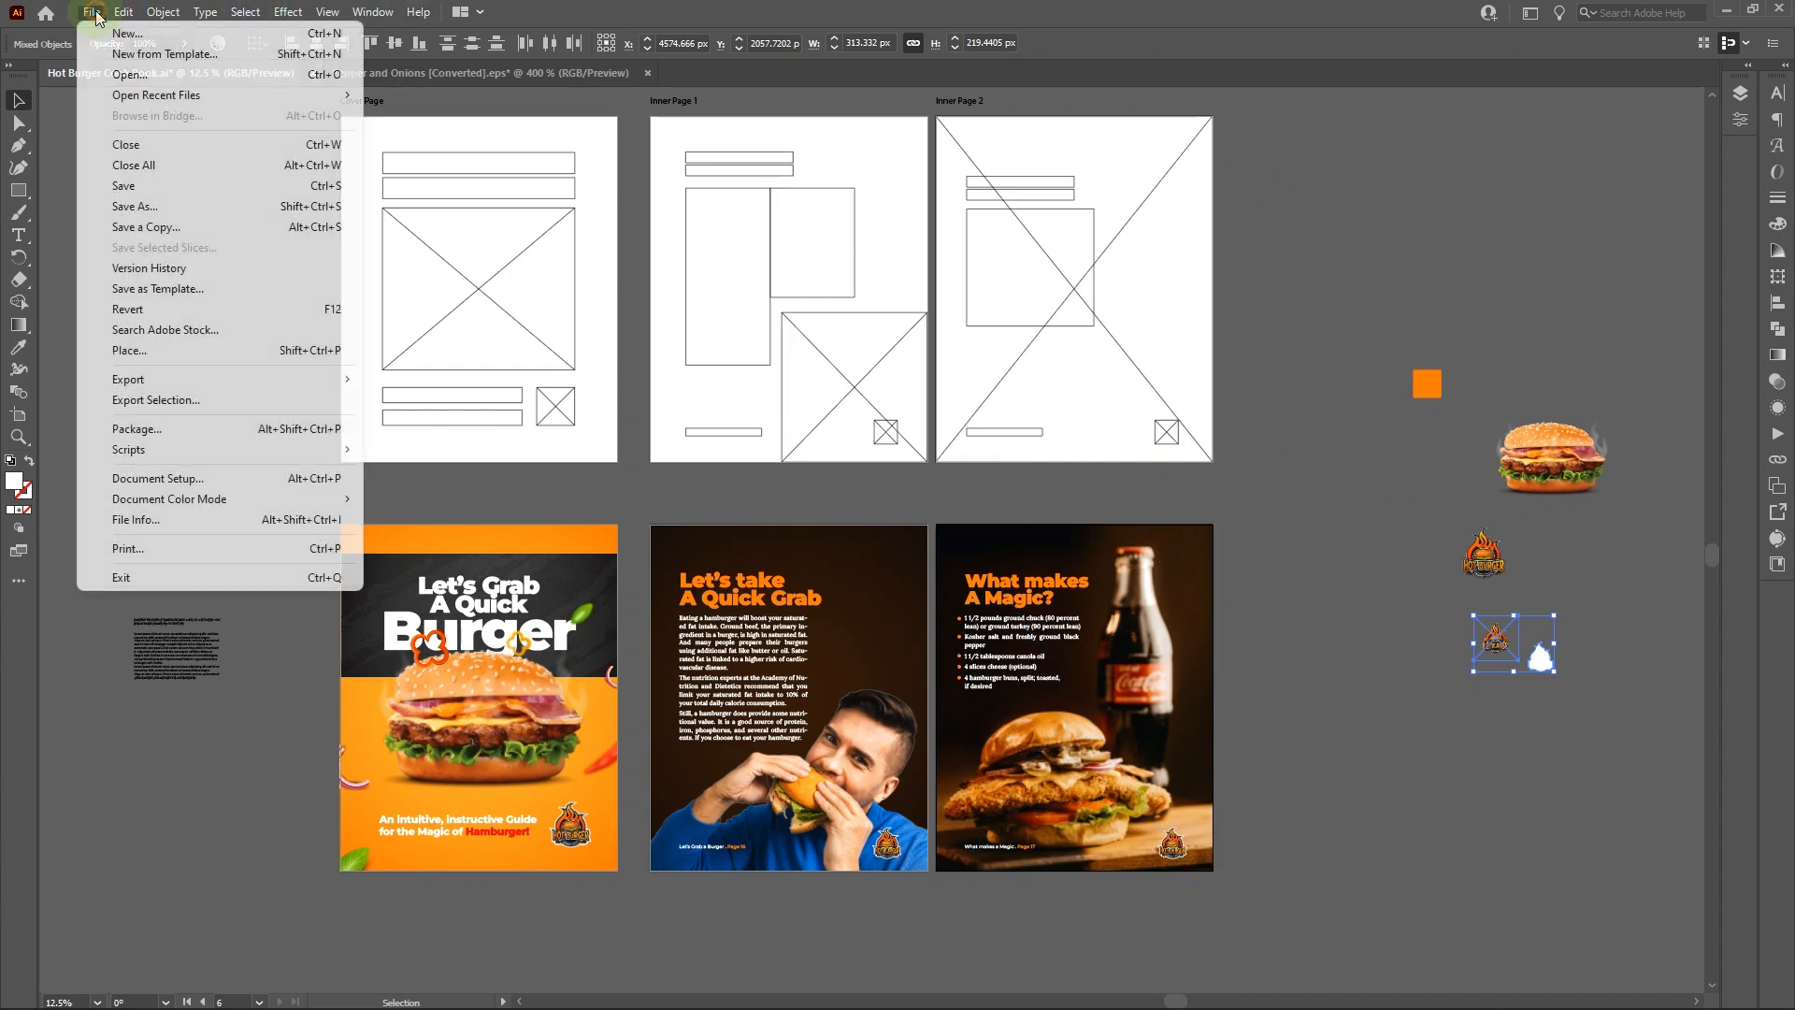
pyautogui.click(156, 187)
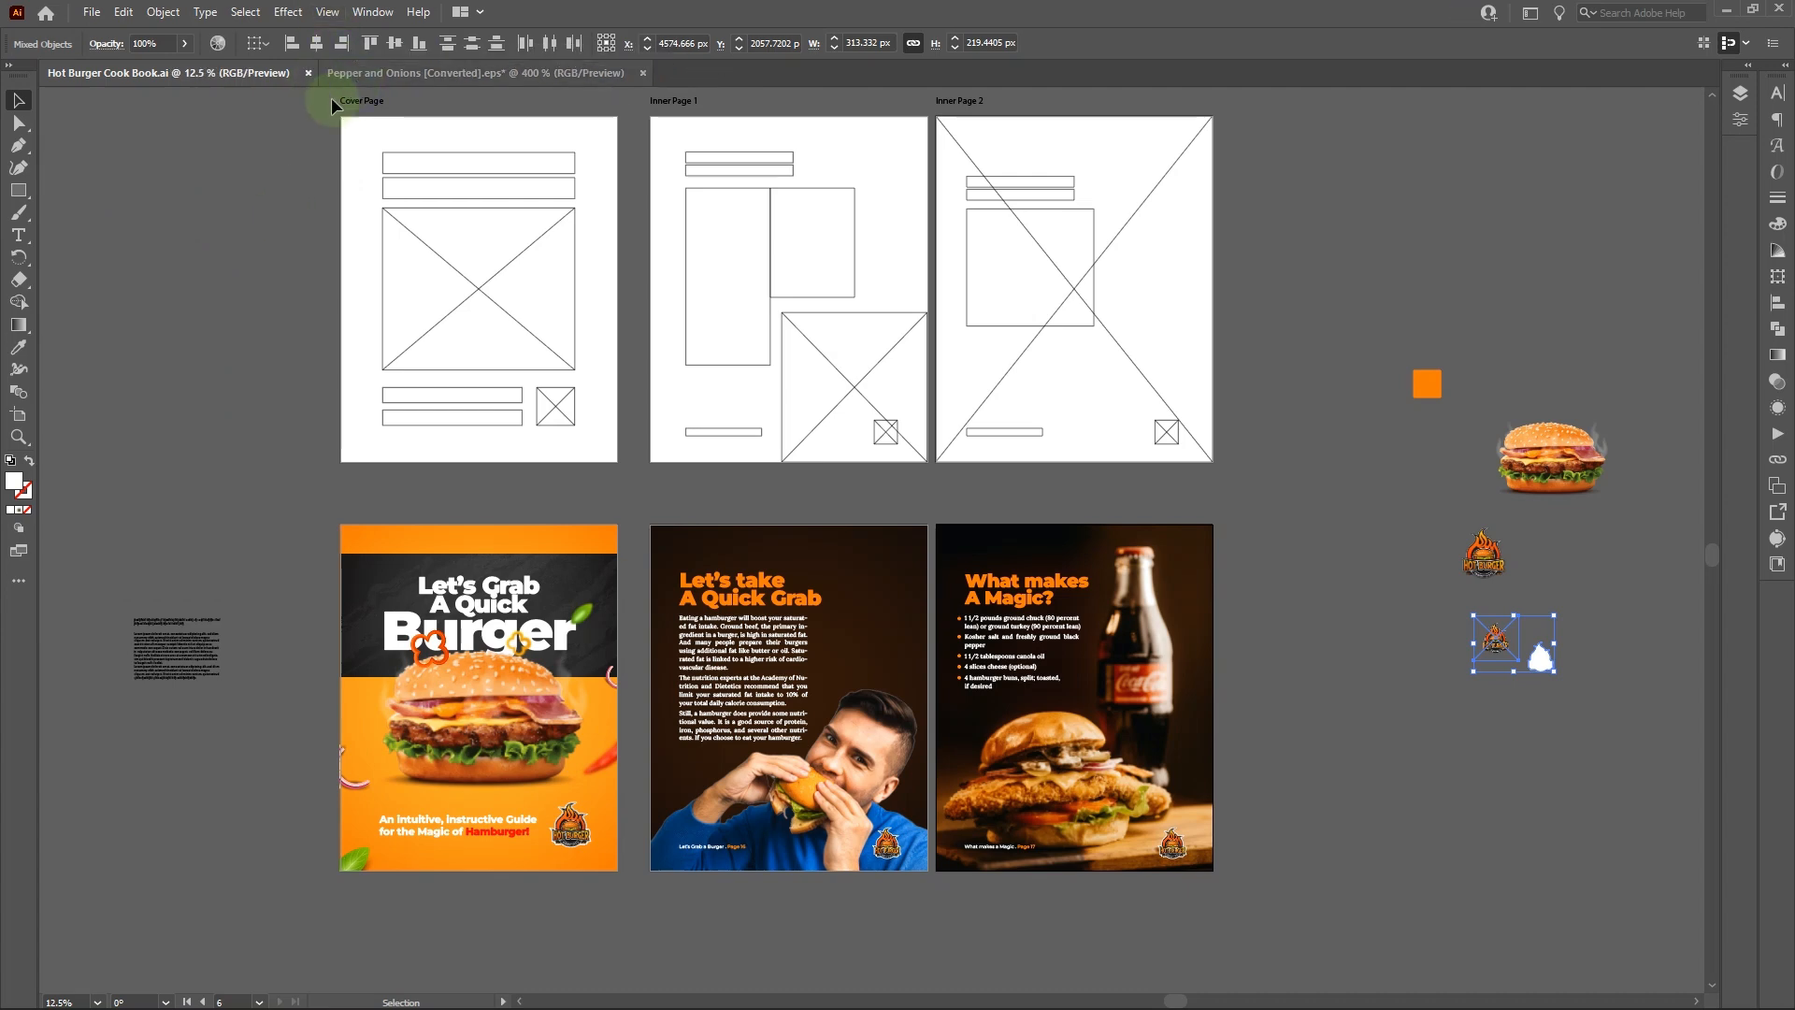
pyautogui.click(243, 226)
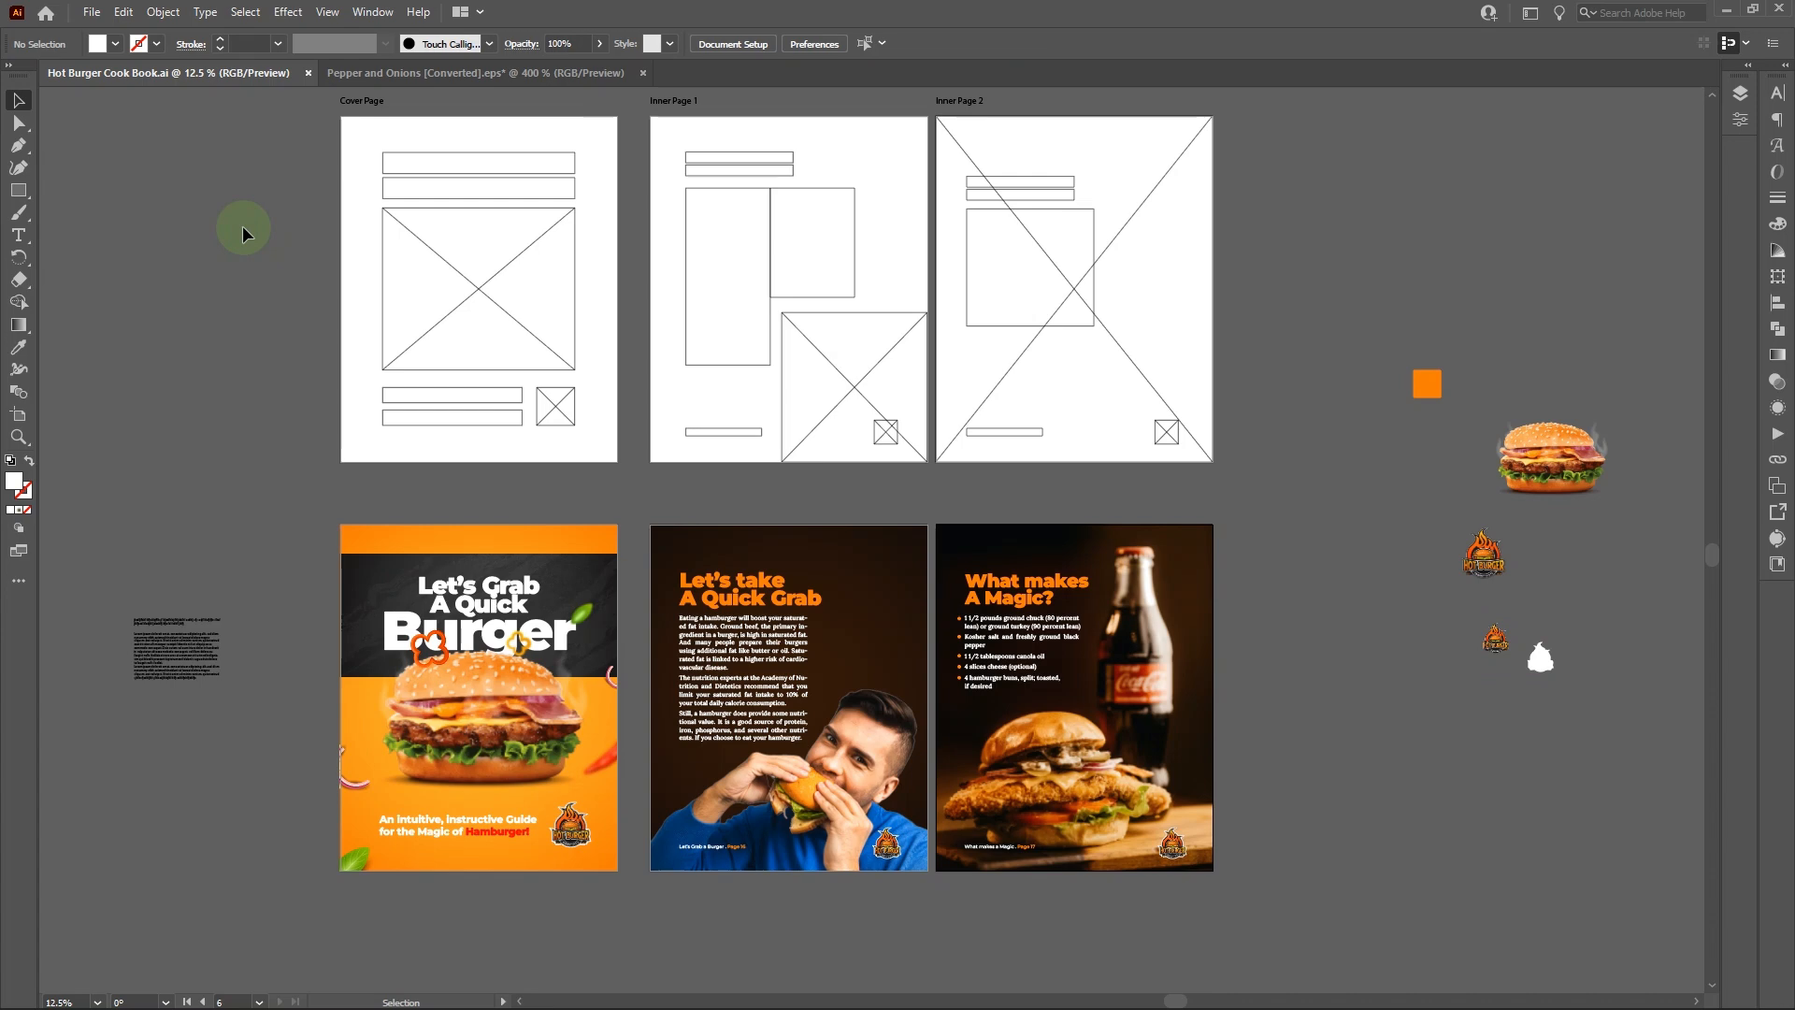
# Step: Start an Export for Screens and exclude wireframe Artboards 1, 2 and 3, keeping only artboards 4-6
pyautogui.click(95, 15)
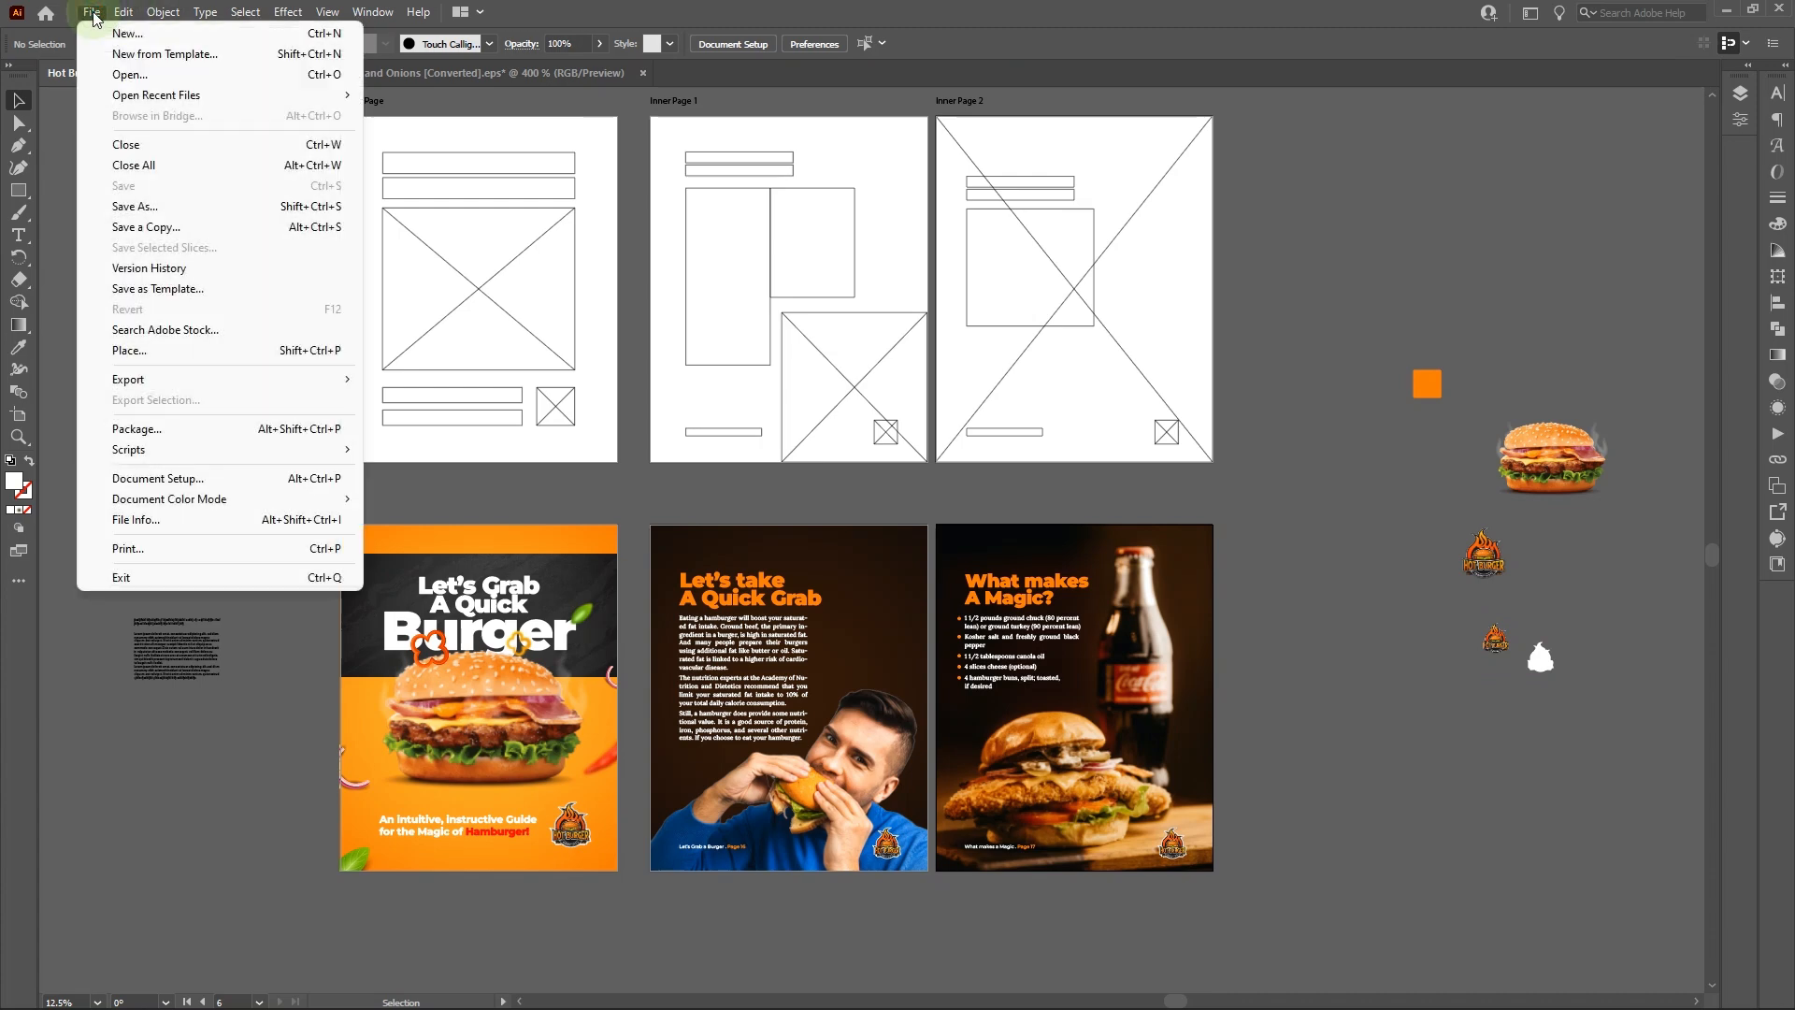
pyautogui.moveTo(336, 383)
pyautogui.click(447, 381)
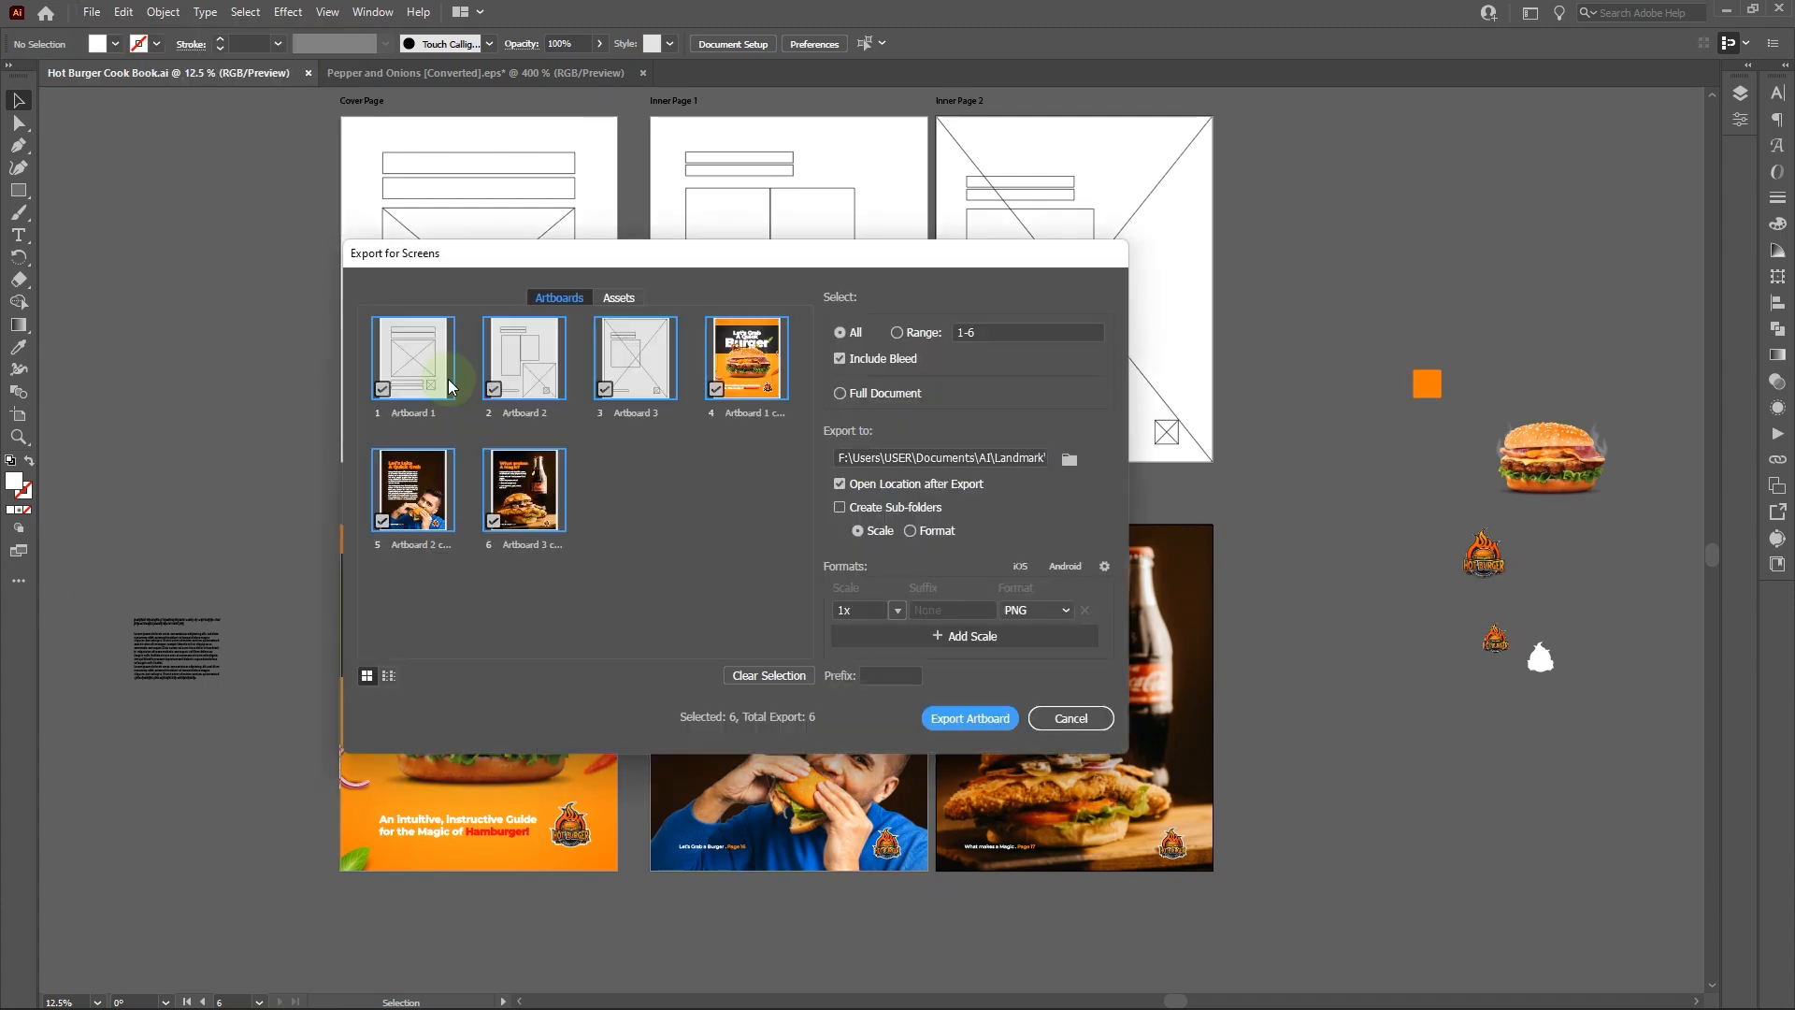
pyautogui.moveTo(709, 261); pyautogui.dragTo(779, 216)
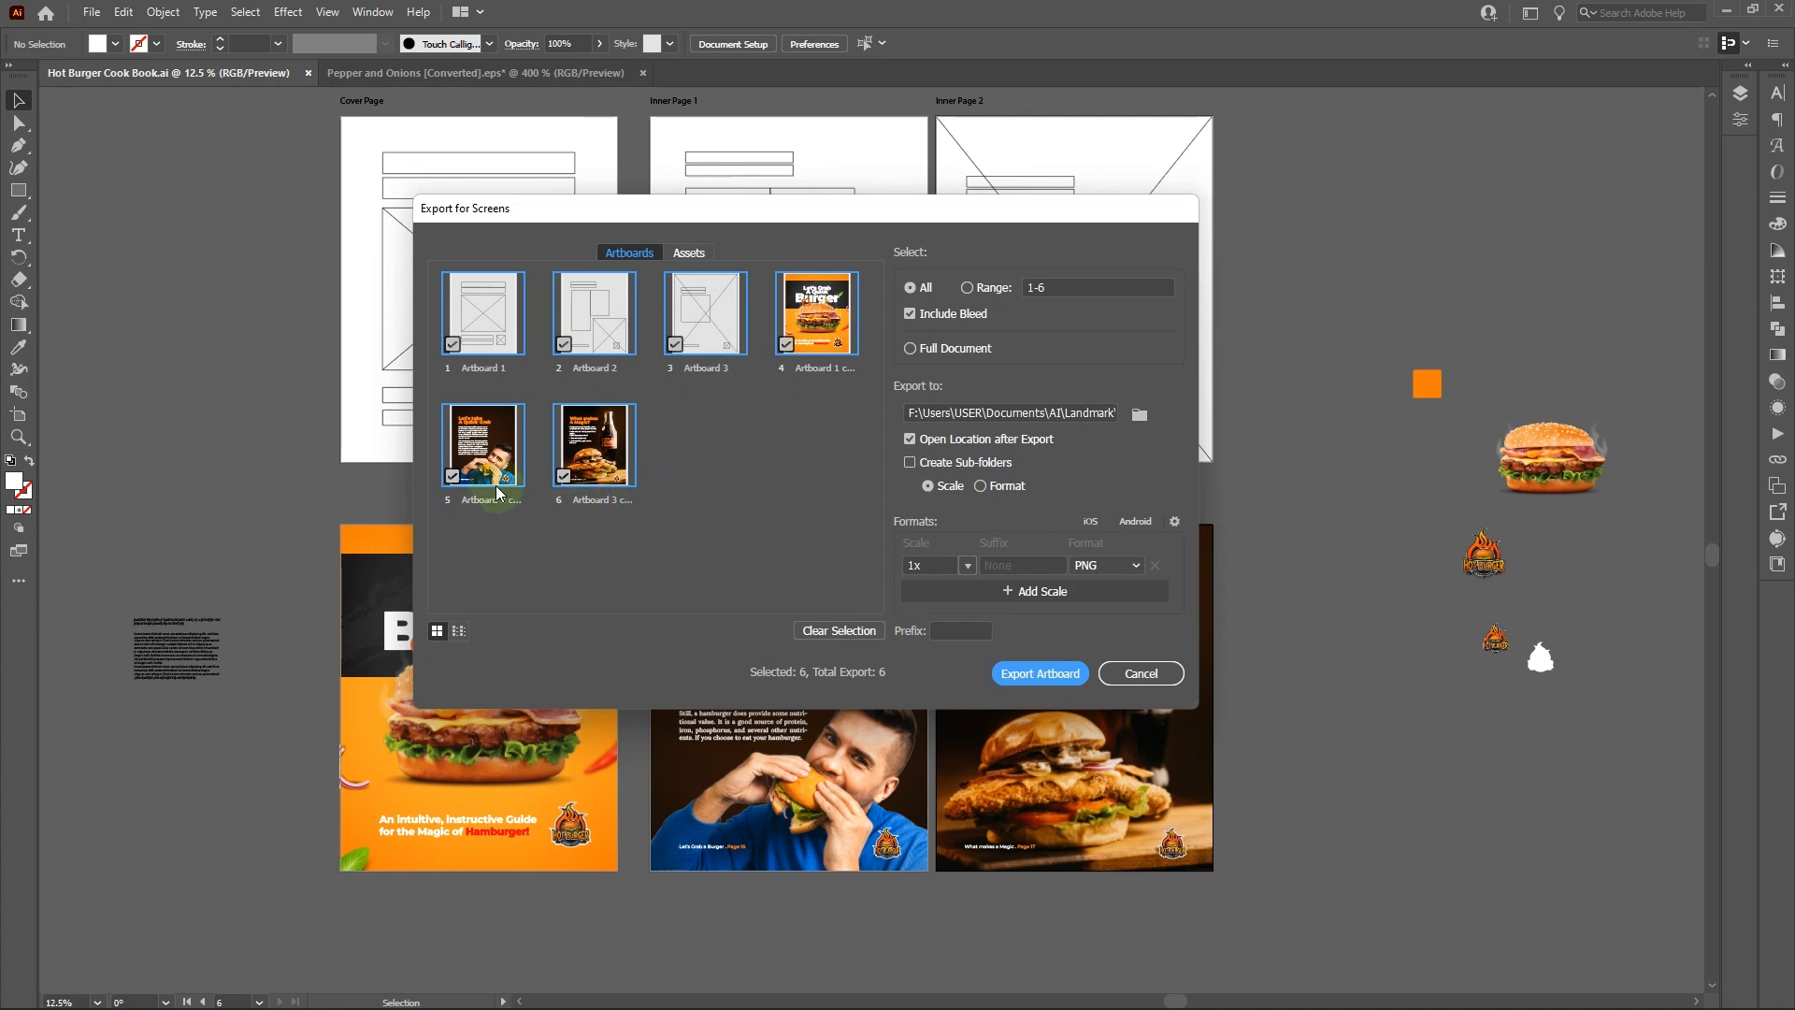
pyautogui.click(453, 345)
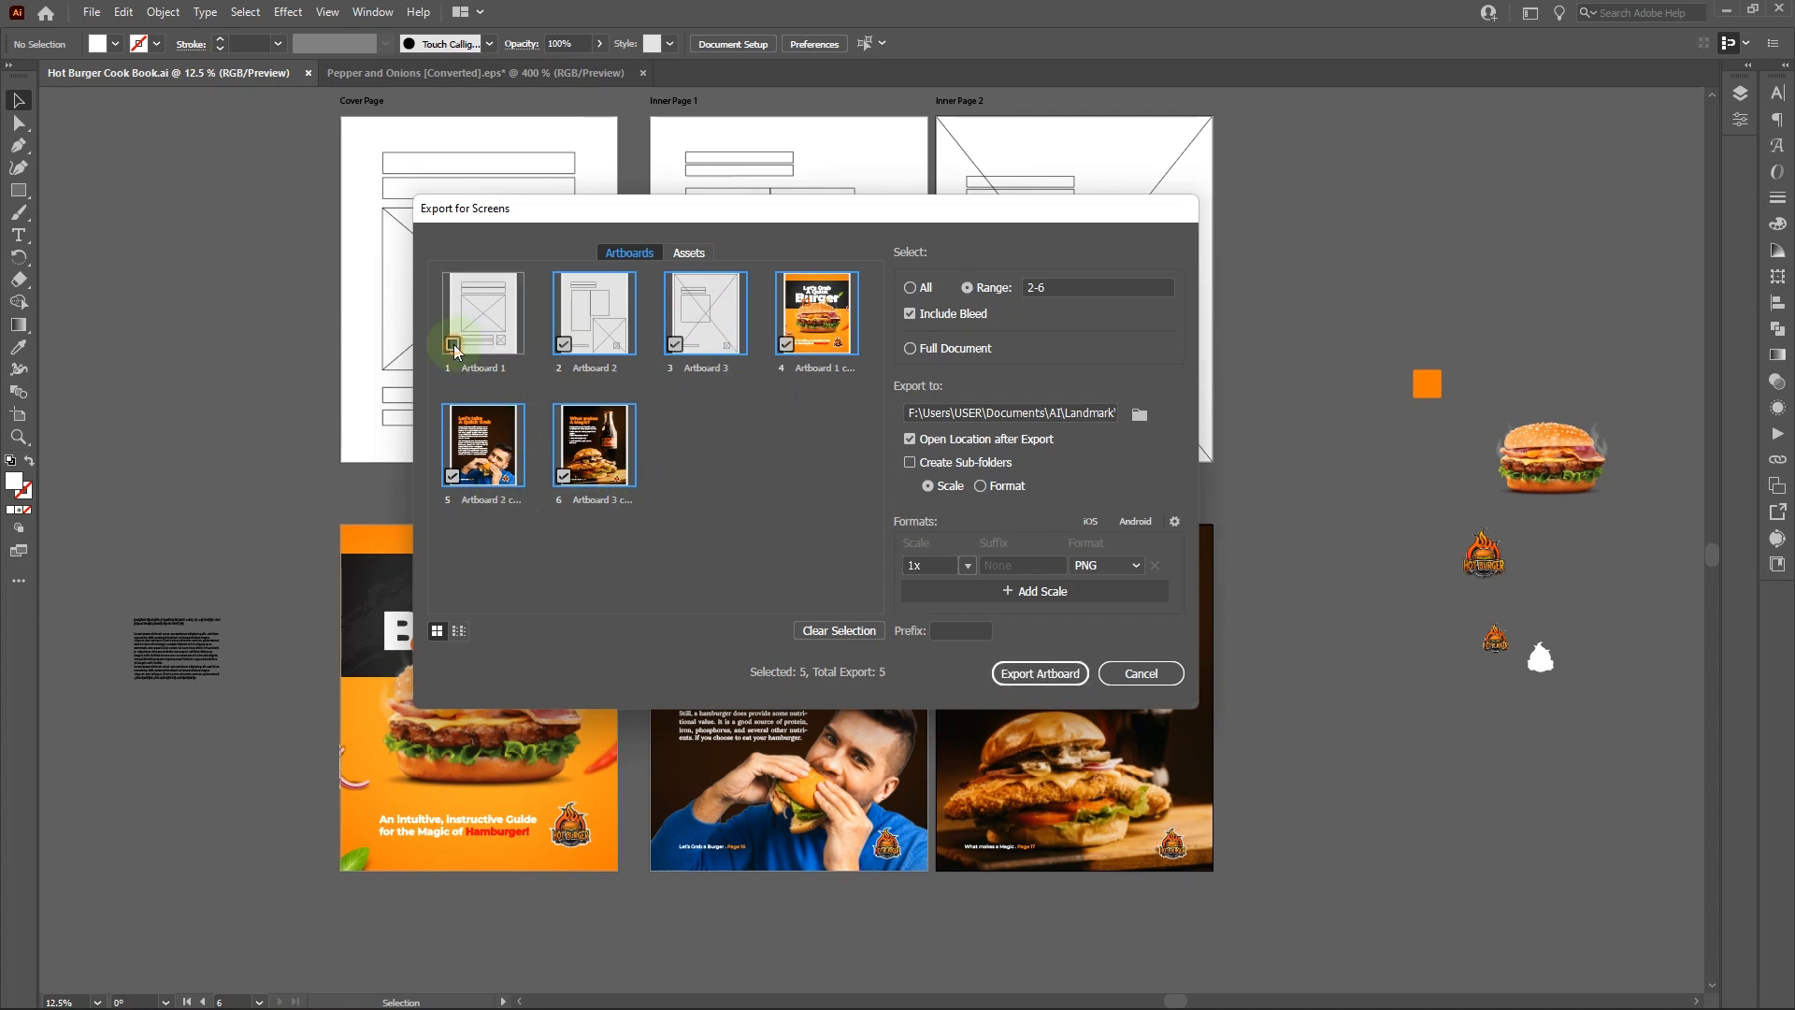
pyautogui.click(564, 344)
pyautogui.click(675, 344)
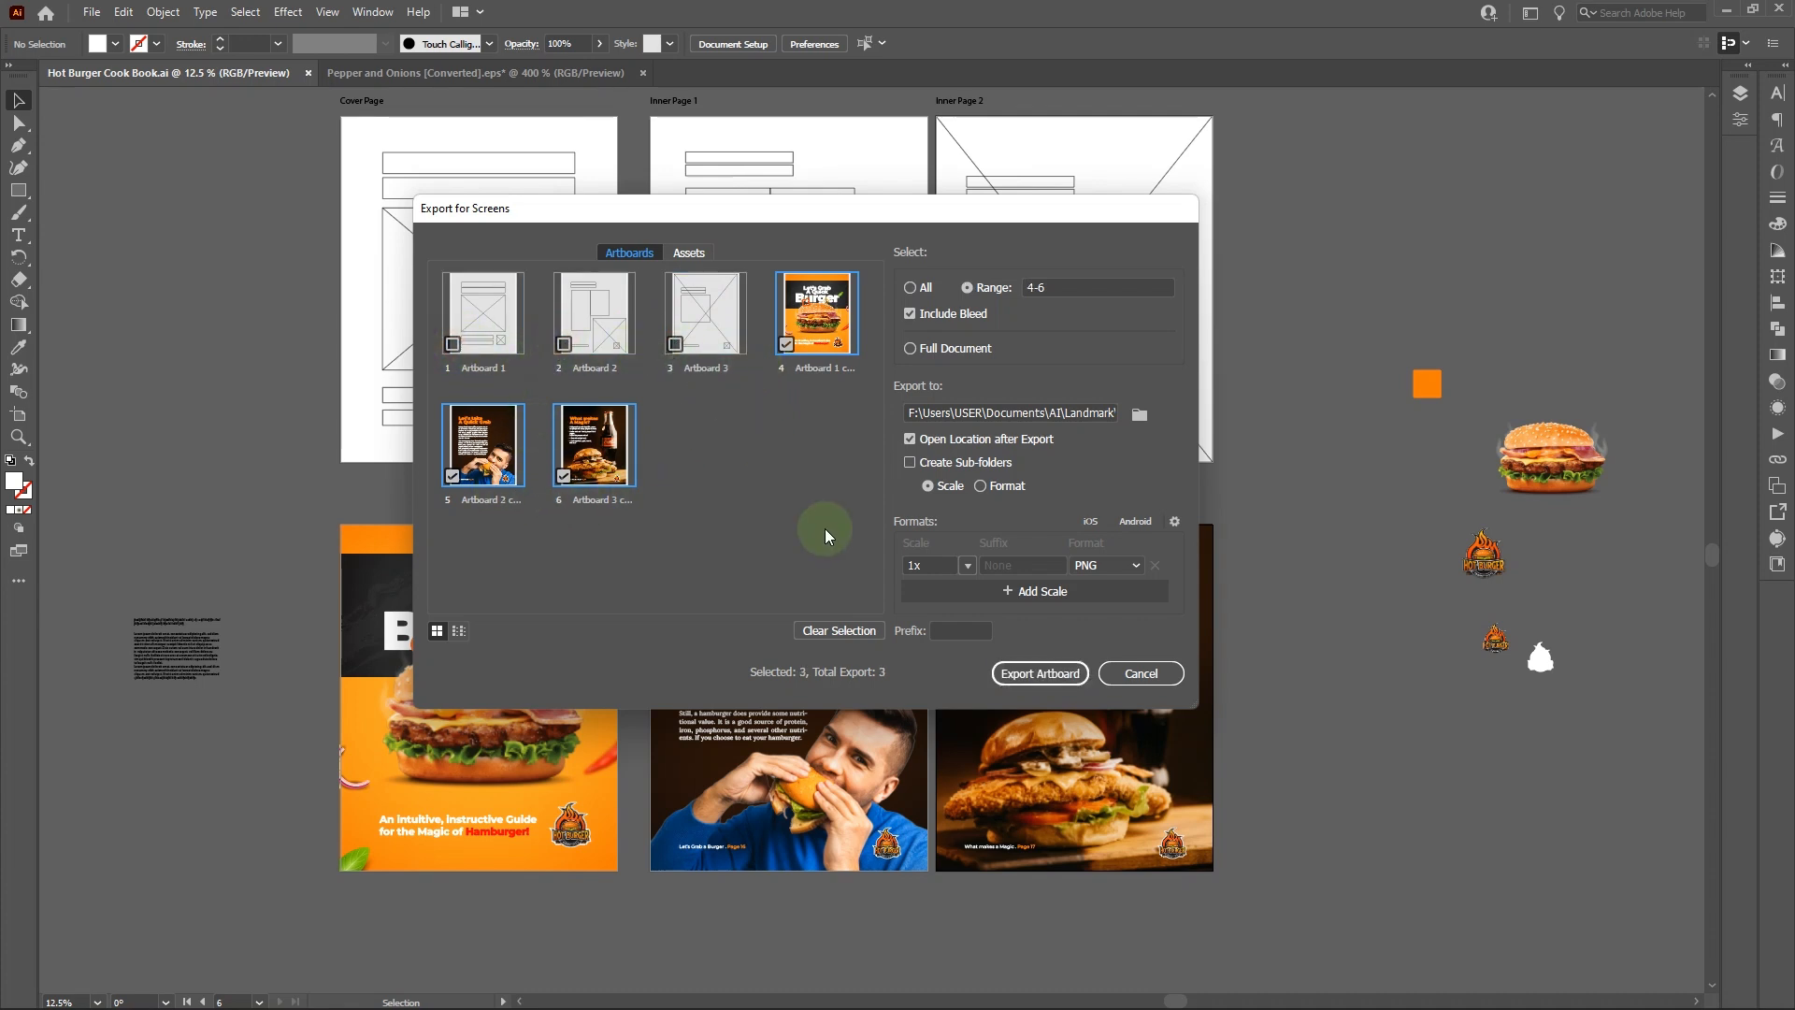
# Step: Rename artboard 4, the cover, as "Burher Front Page" in the export dialog
pyautogui.doubleClick(823, 369)
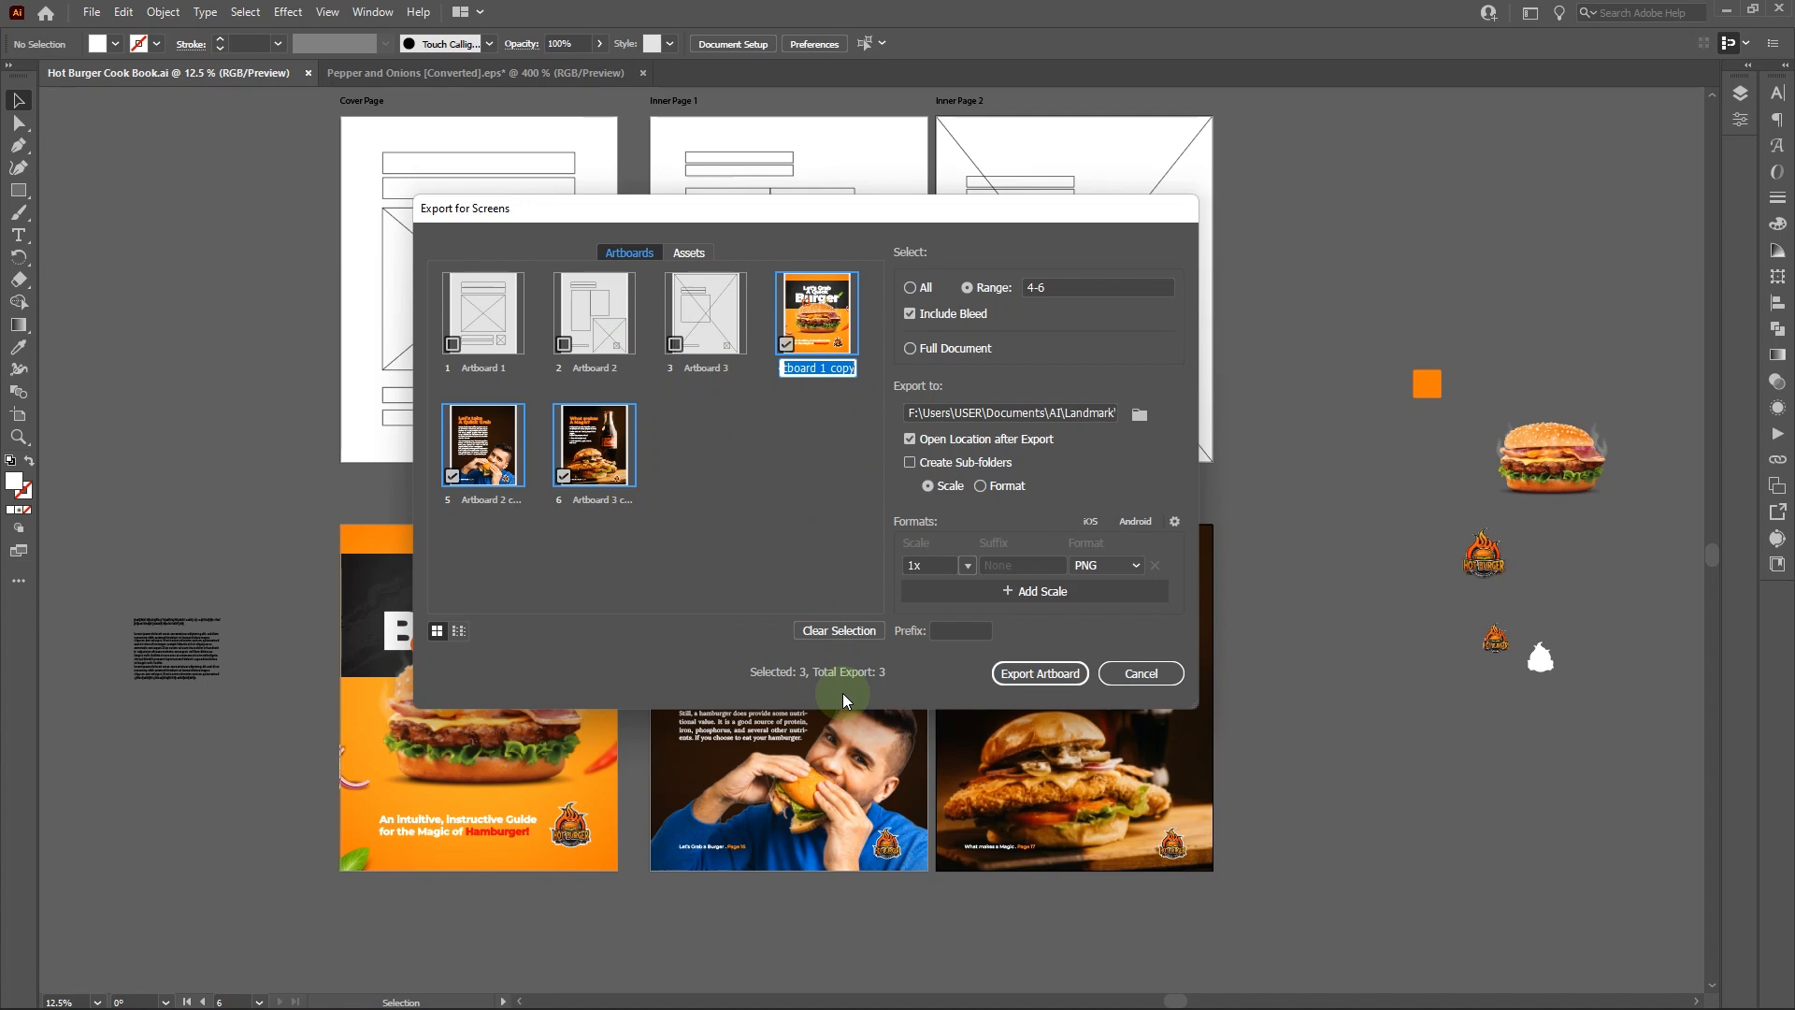
pyautogui.write('Bur')
pyautogui.write('her Front Page')
# Step: Rename artboard 5 as "Burger Inner page 1" and artboard 6 as "Burger Inner page 2"
pyautogui.click(485, 502)
pyautogui.click(485, 502)
pyautogui.write('rge')
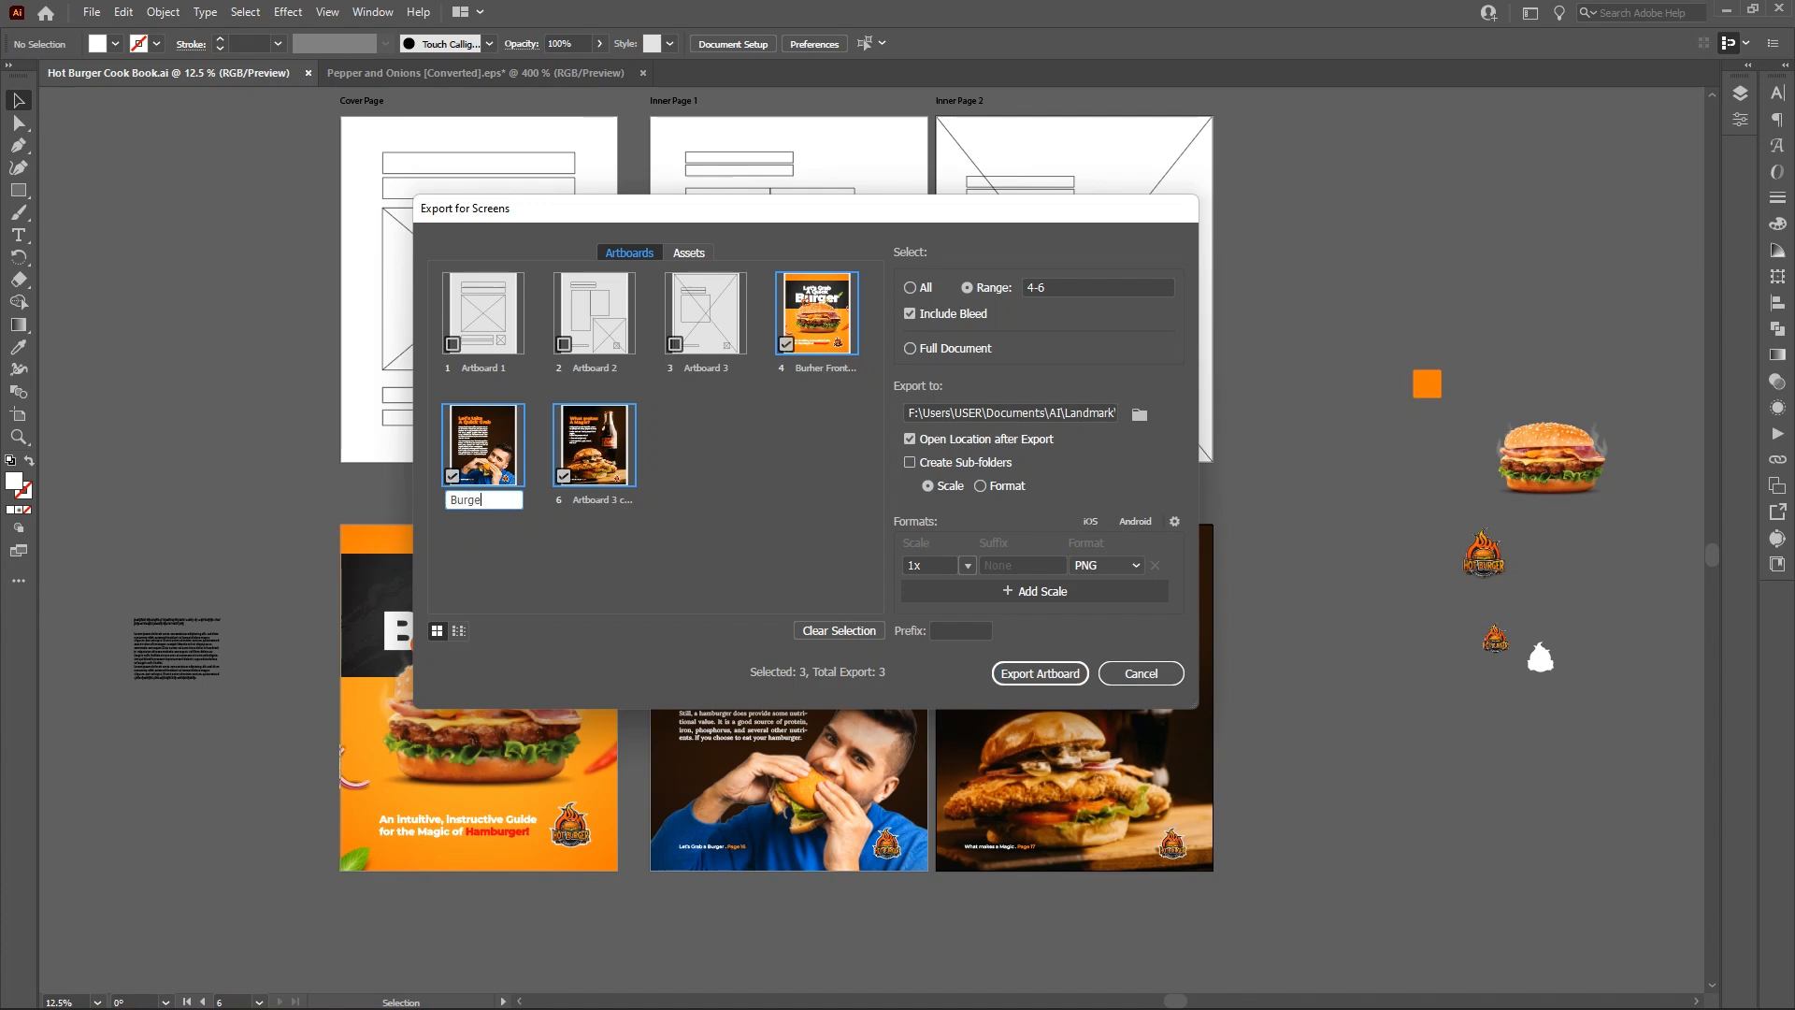
pyautogui.write('r Inner page 1')
pyautogui.doubleClick(485, 501)
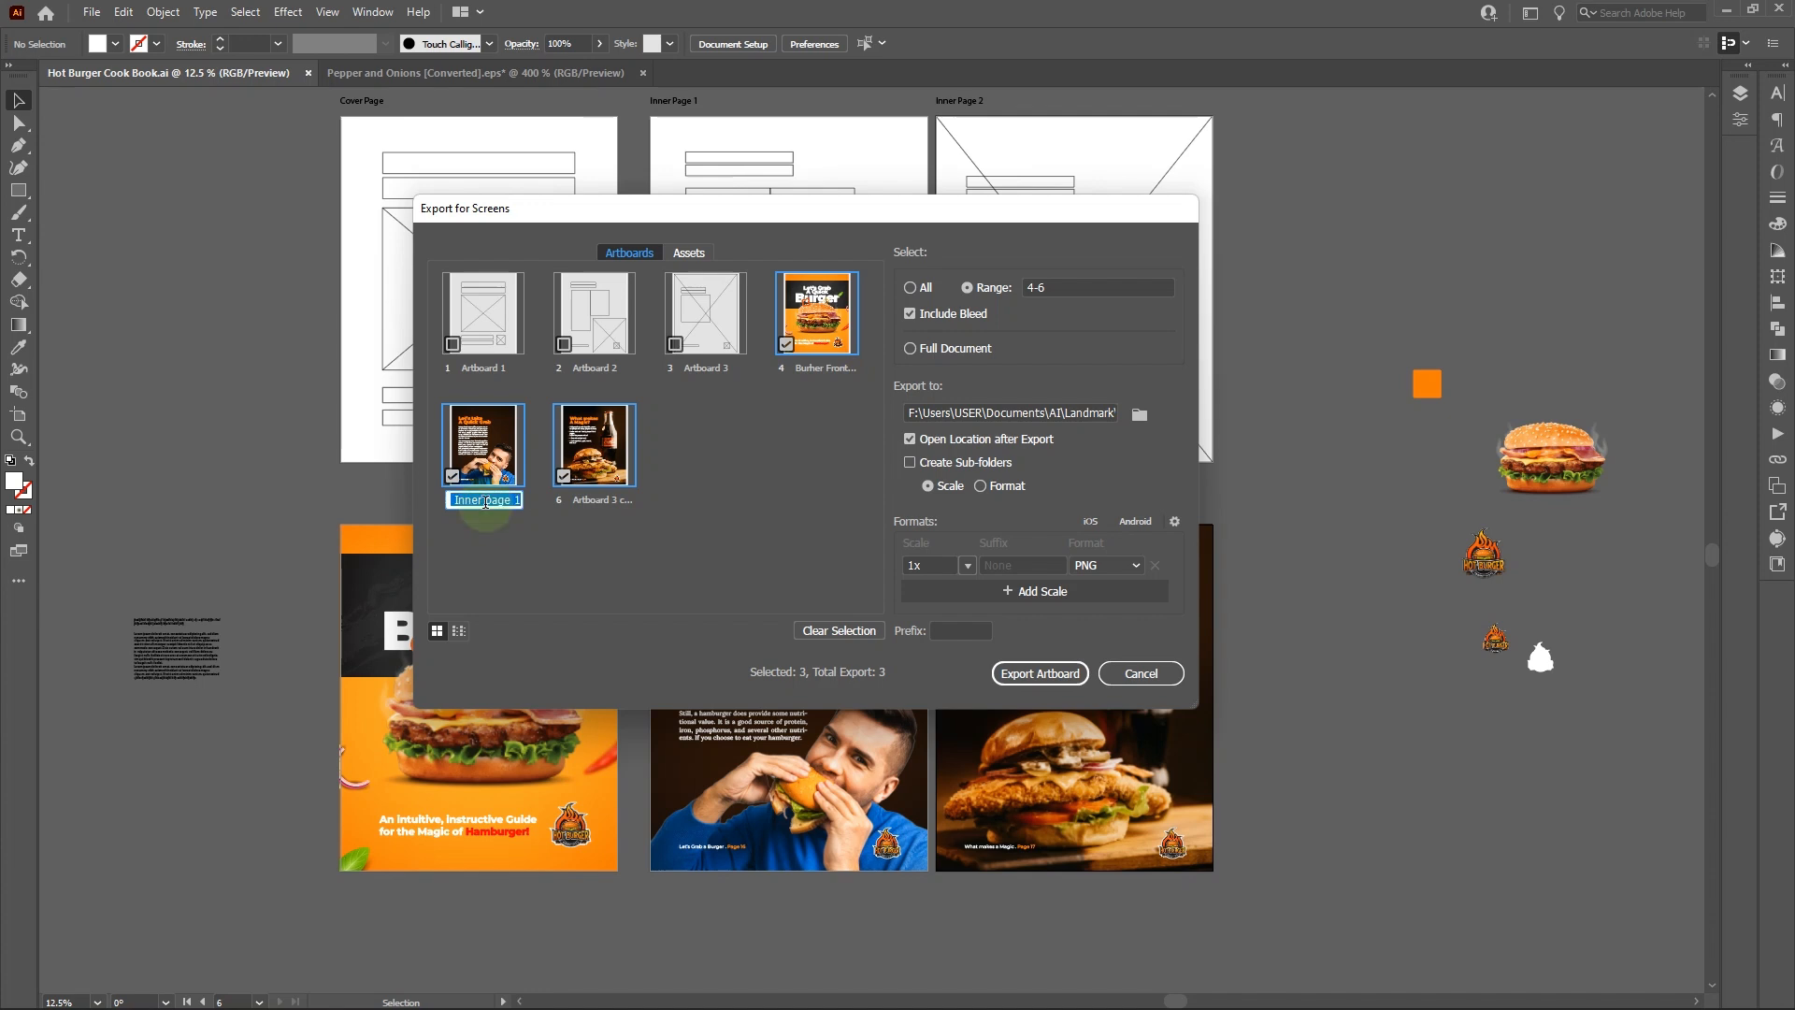
pyautogui.doubleClick(595, 501)
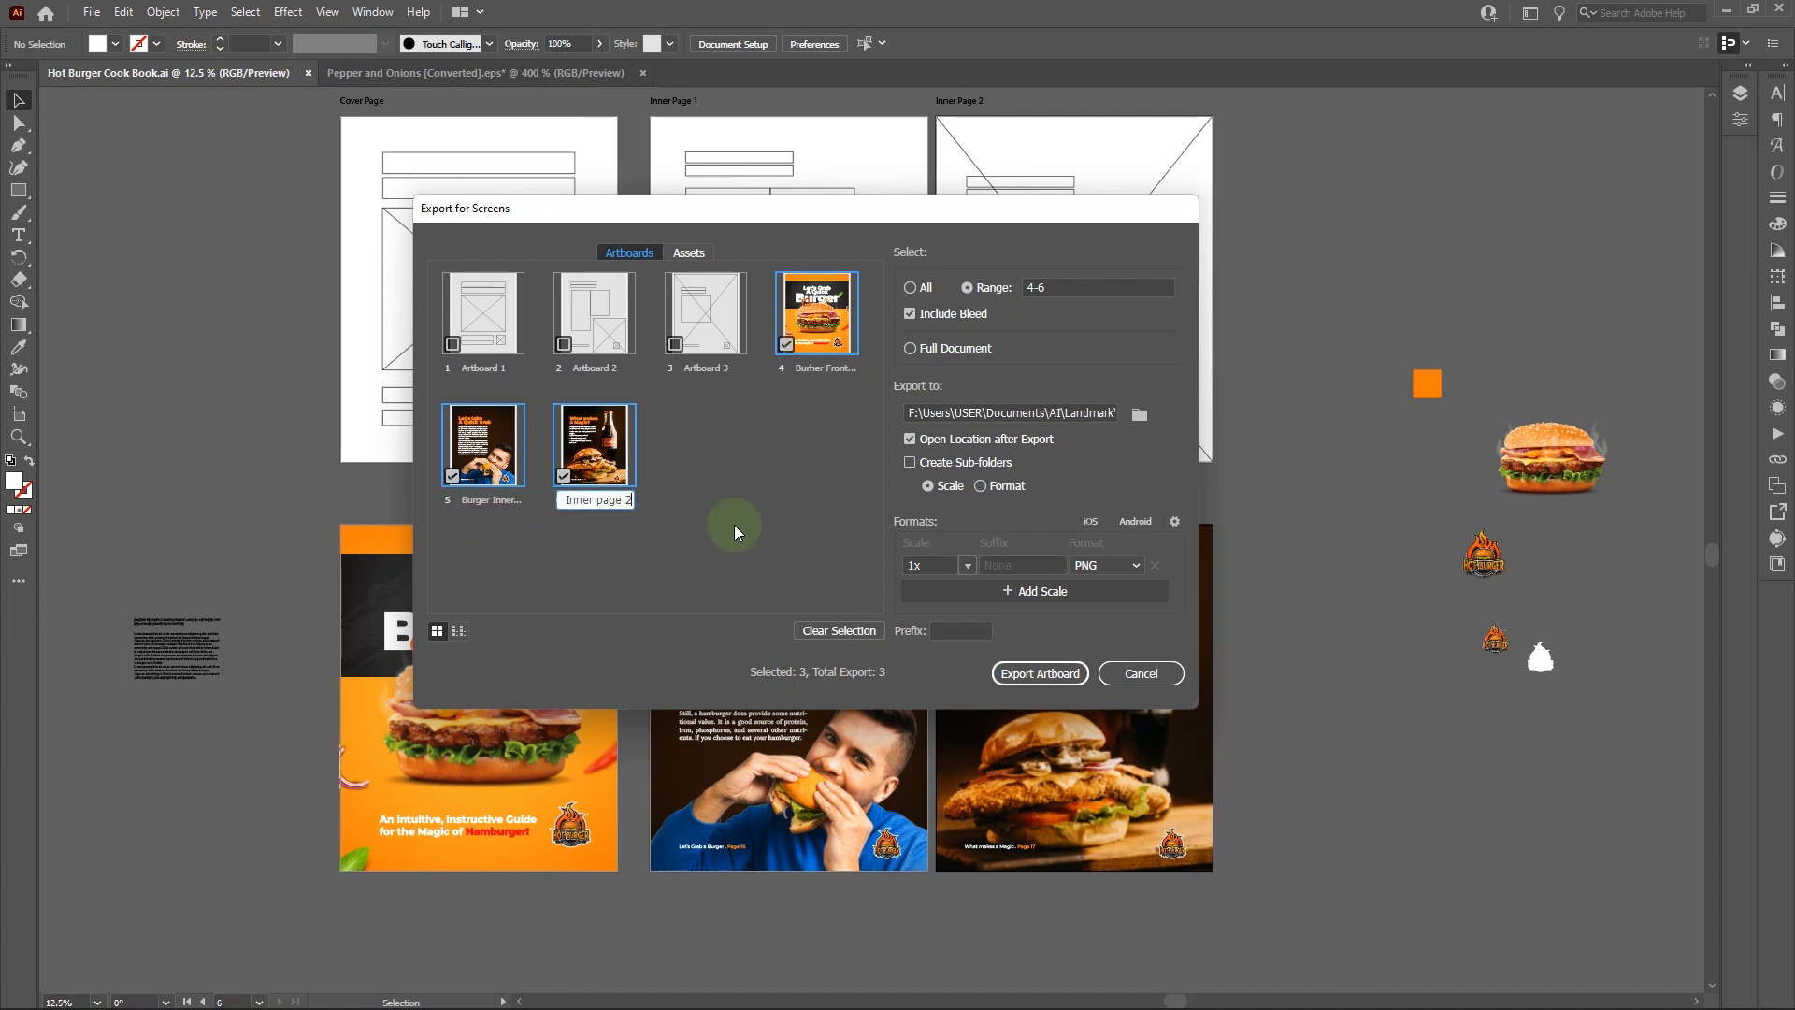
pyautogui.press('Return')
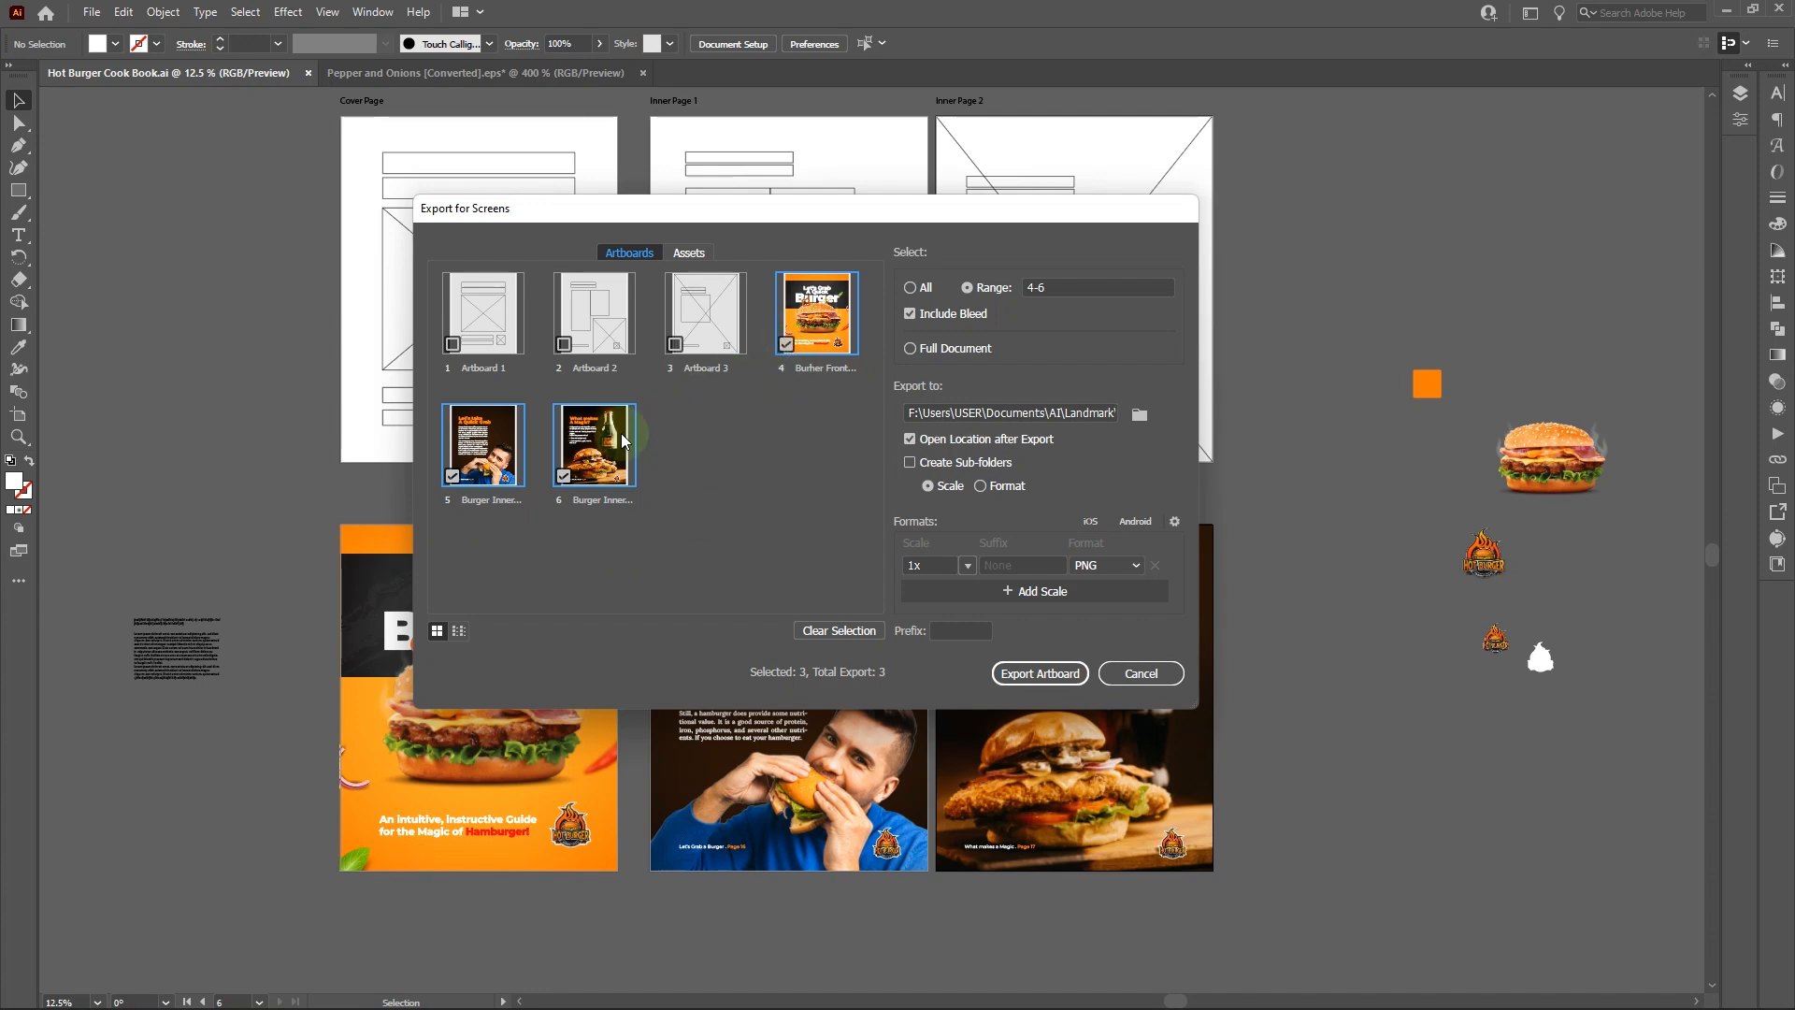
# Step: Set the export scale to 2x and the file format to JPG 100
pyautogui.click(966, 570)
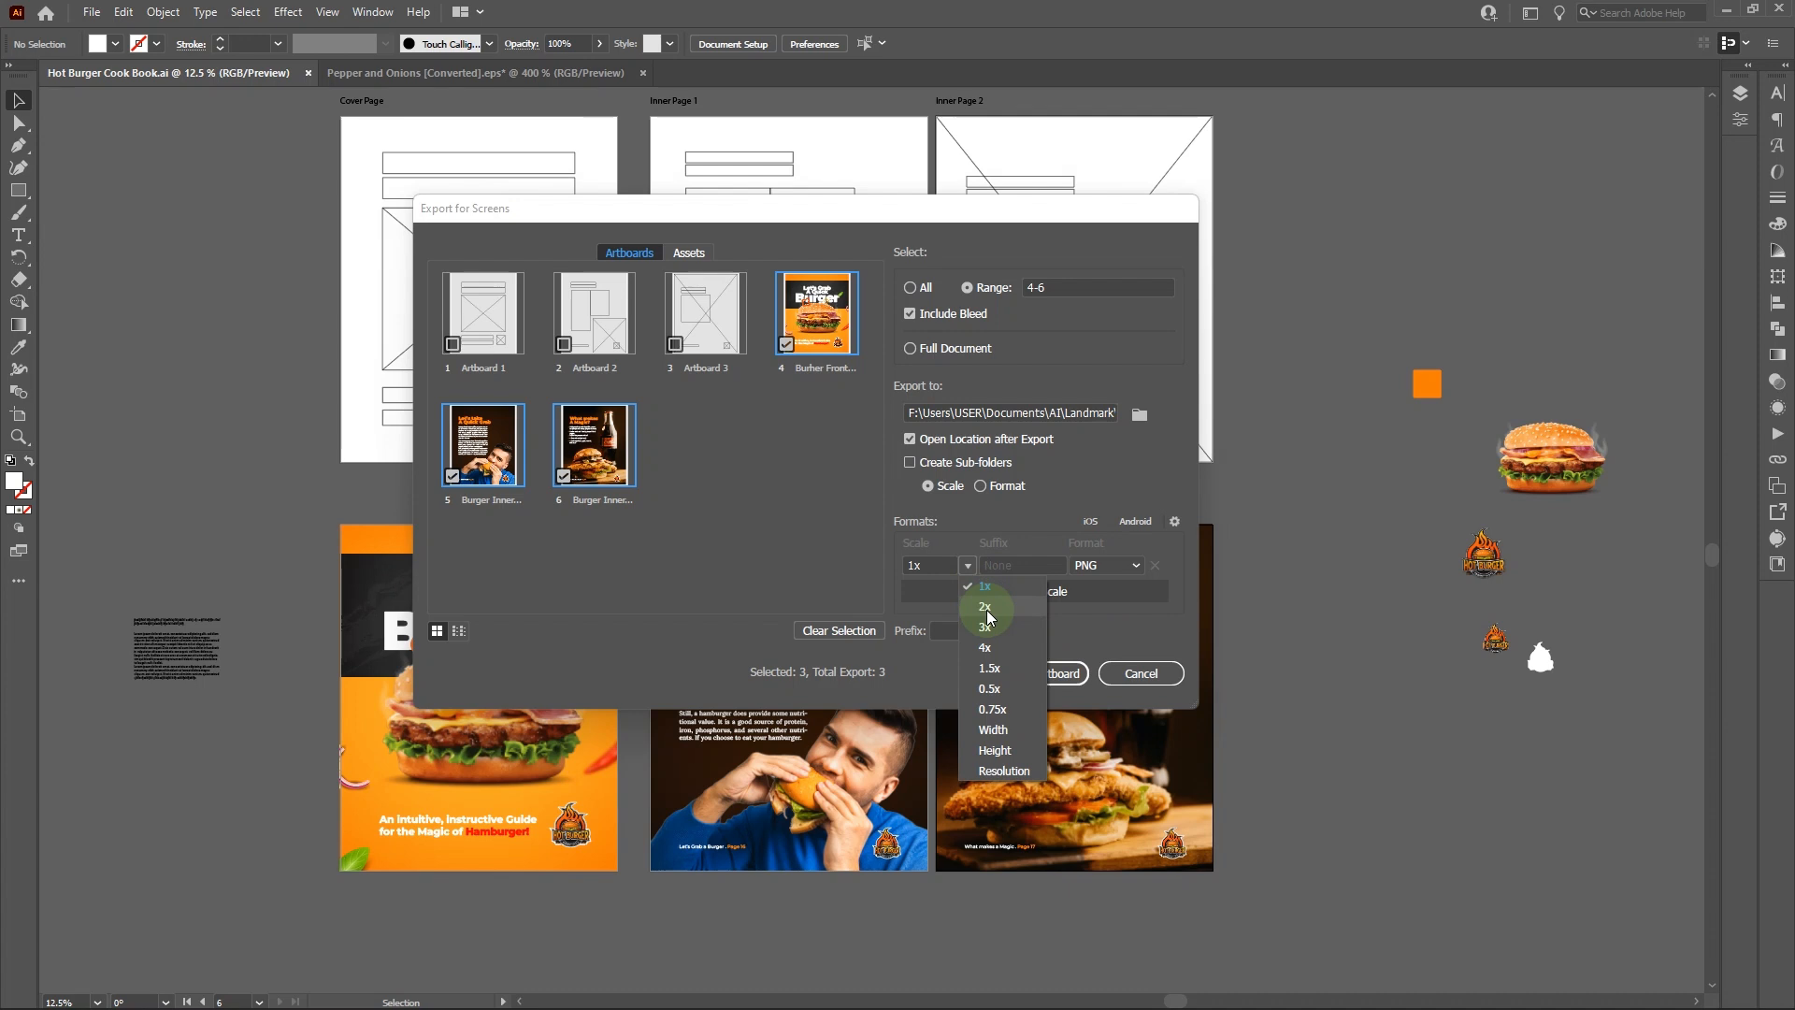
pyautogui.click(985, 608)
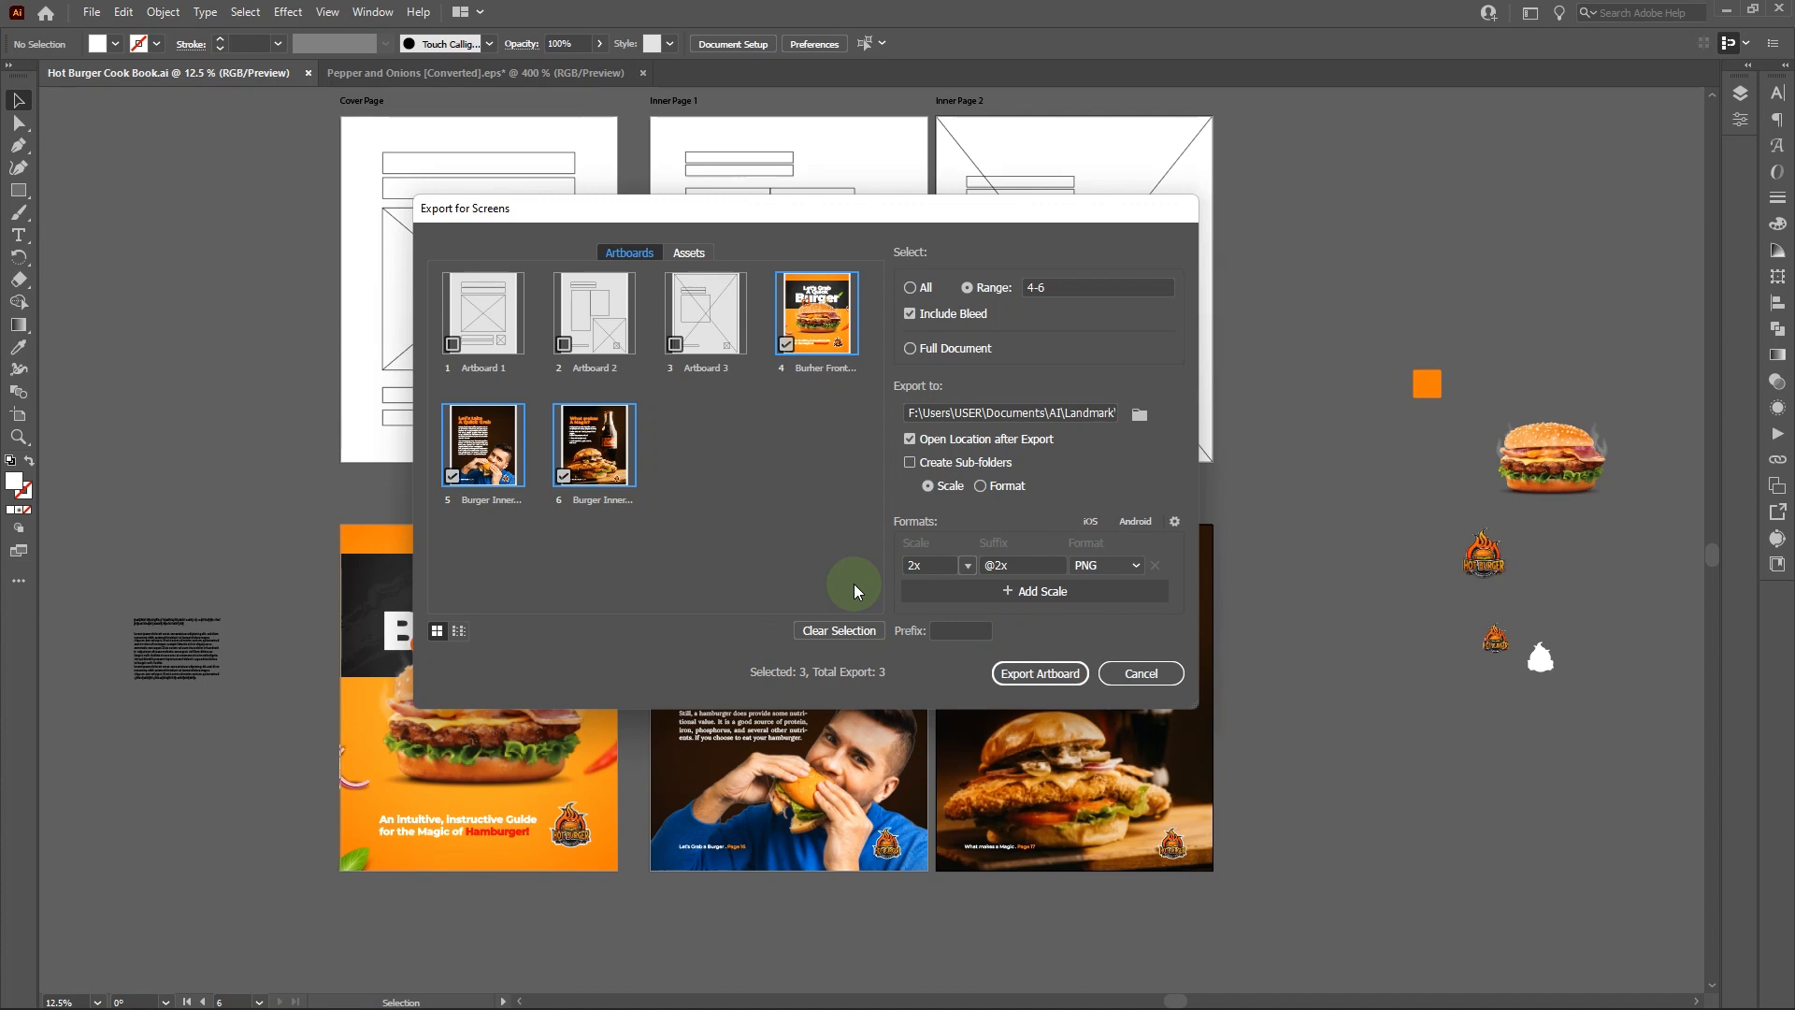
pyautogui.click(1126, 567)
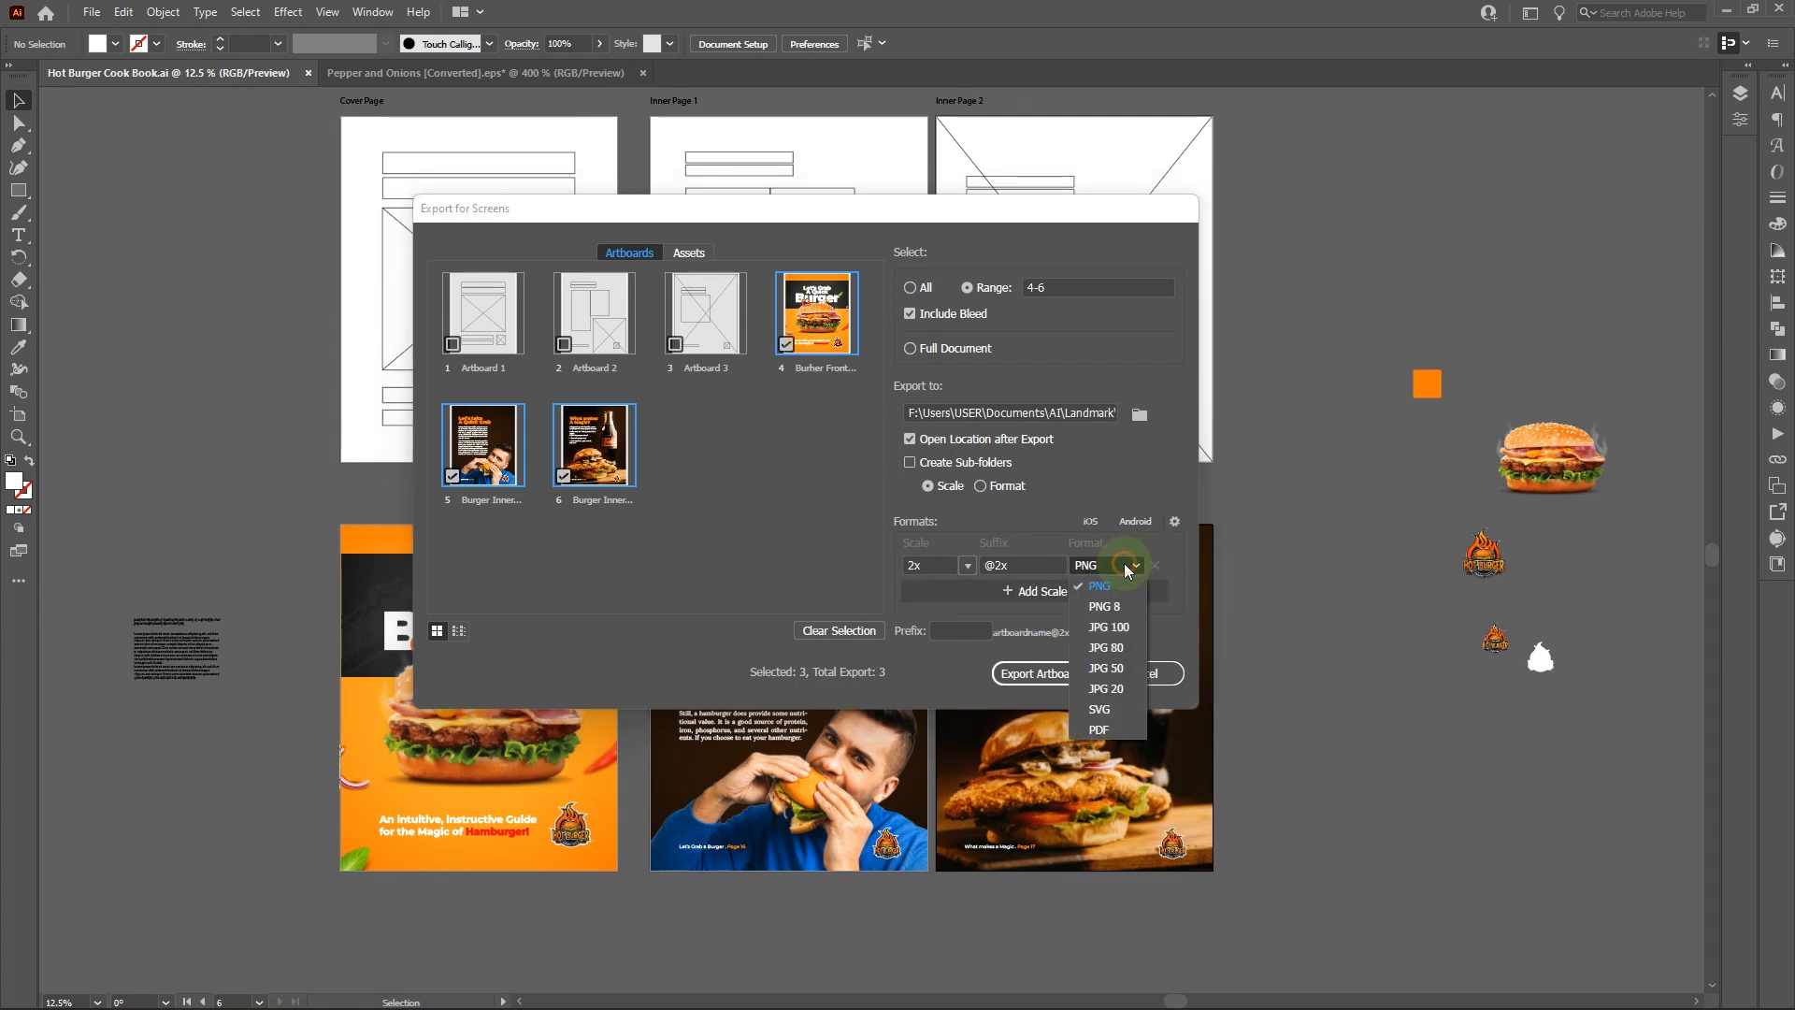
pyautogui.click(1112, 625)
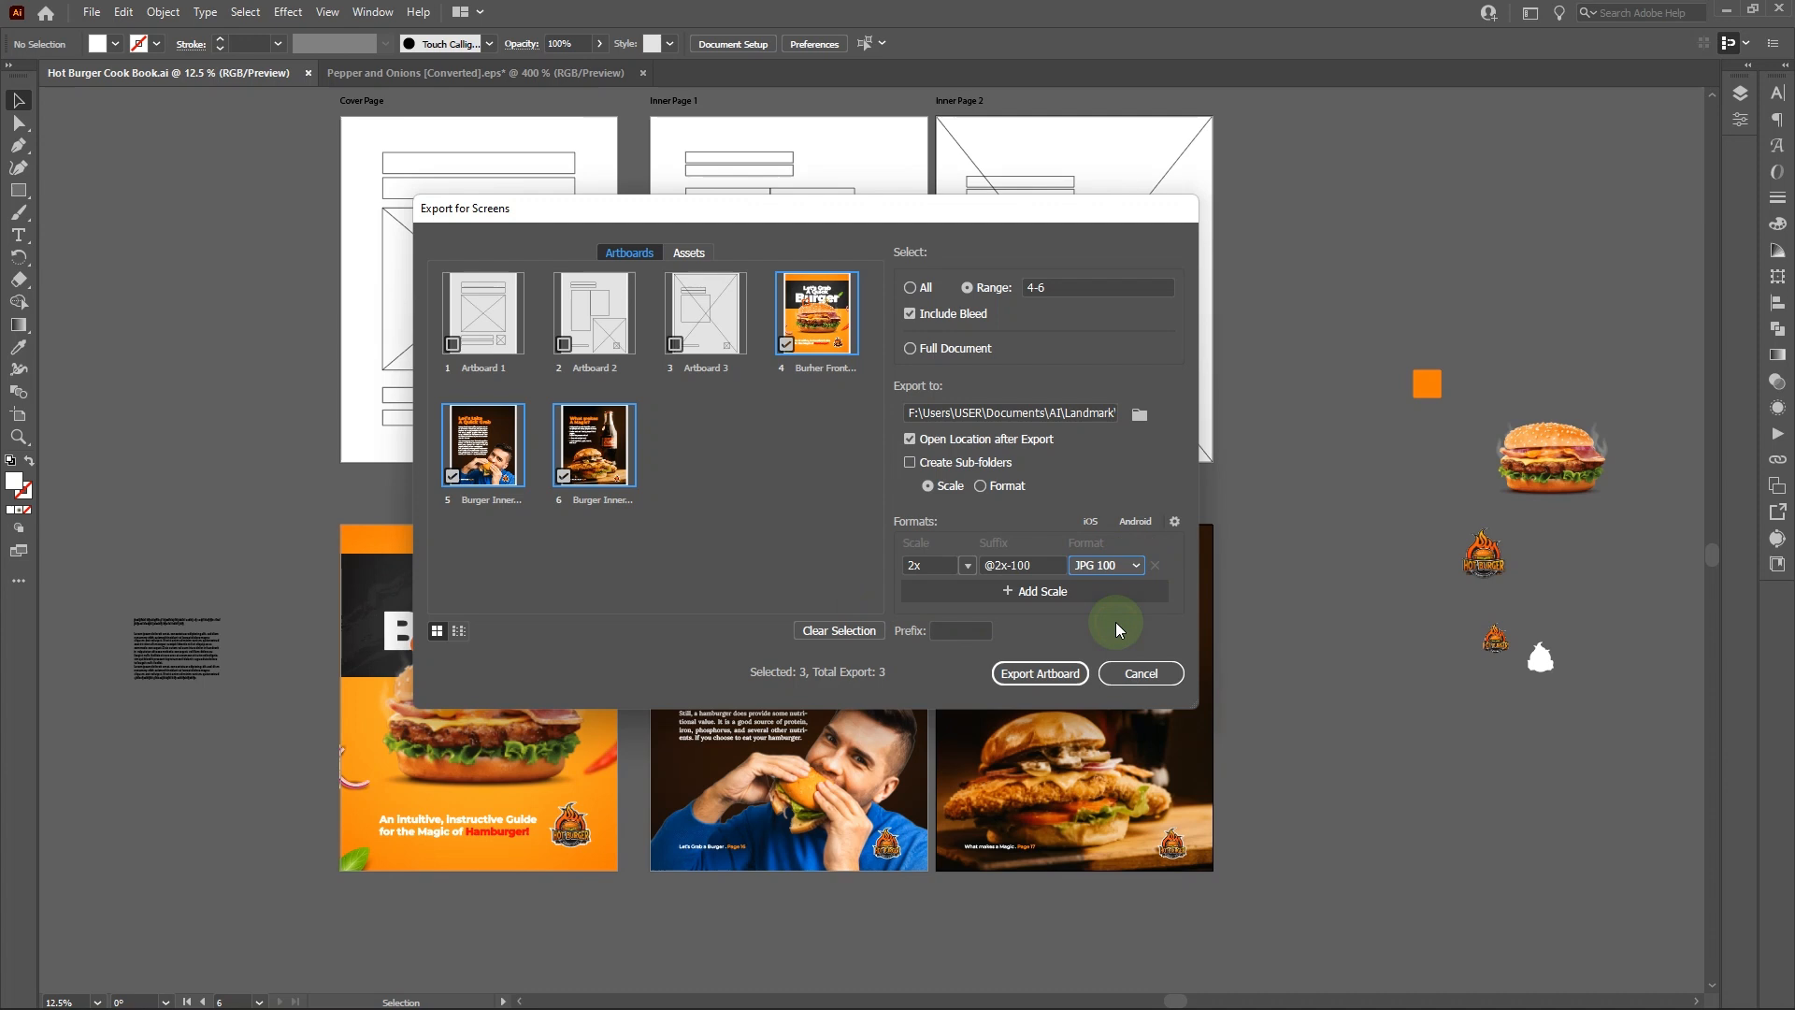
# Step: Clear the export file name suffix and choose the Hot Burger Cook Book folder as the export location
pyautogui.click(1038, 564)
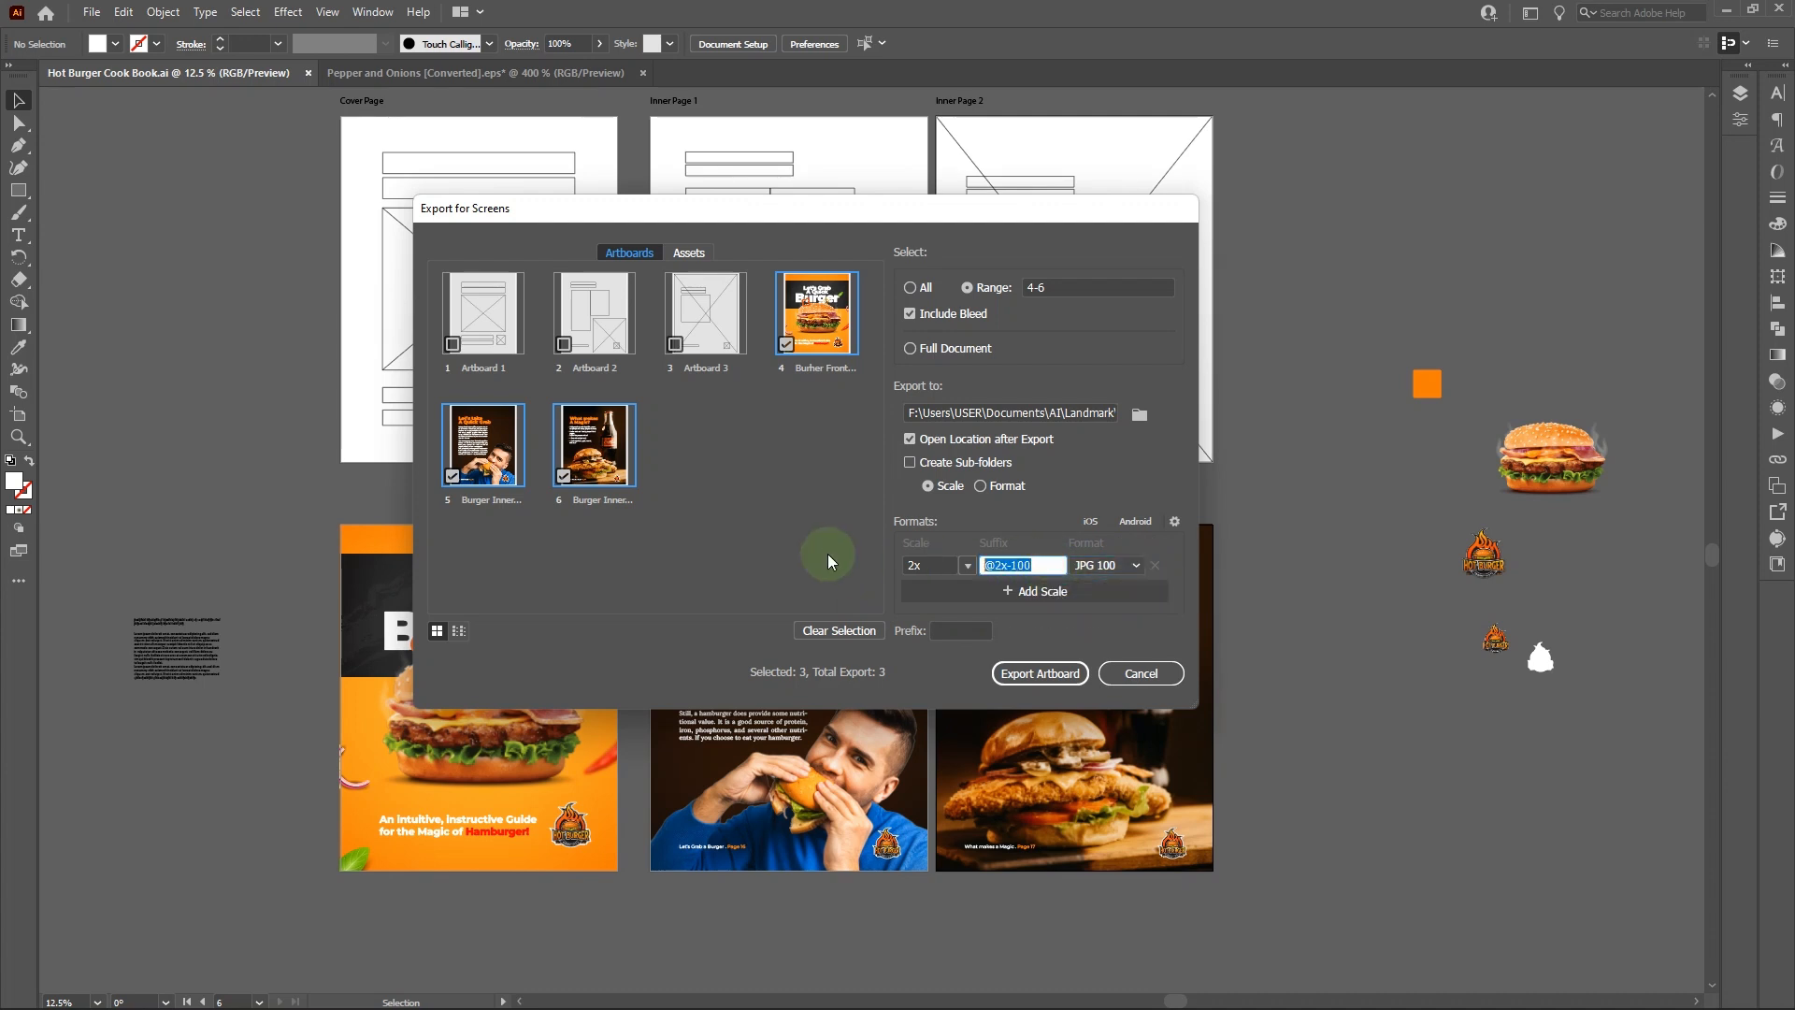
pyautogui.press('BackSpace')
pyautogui.click(1141, 418)
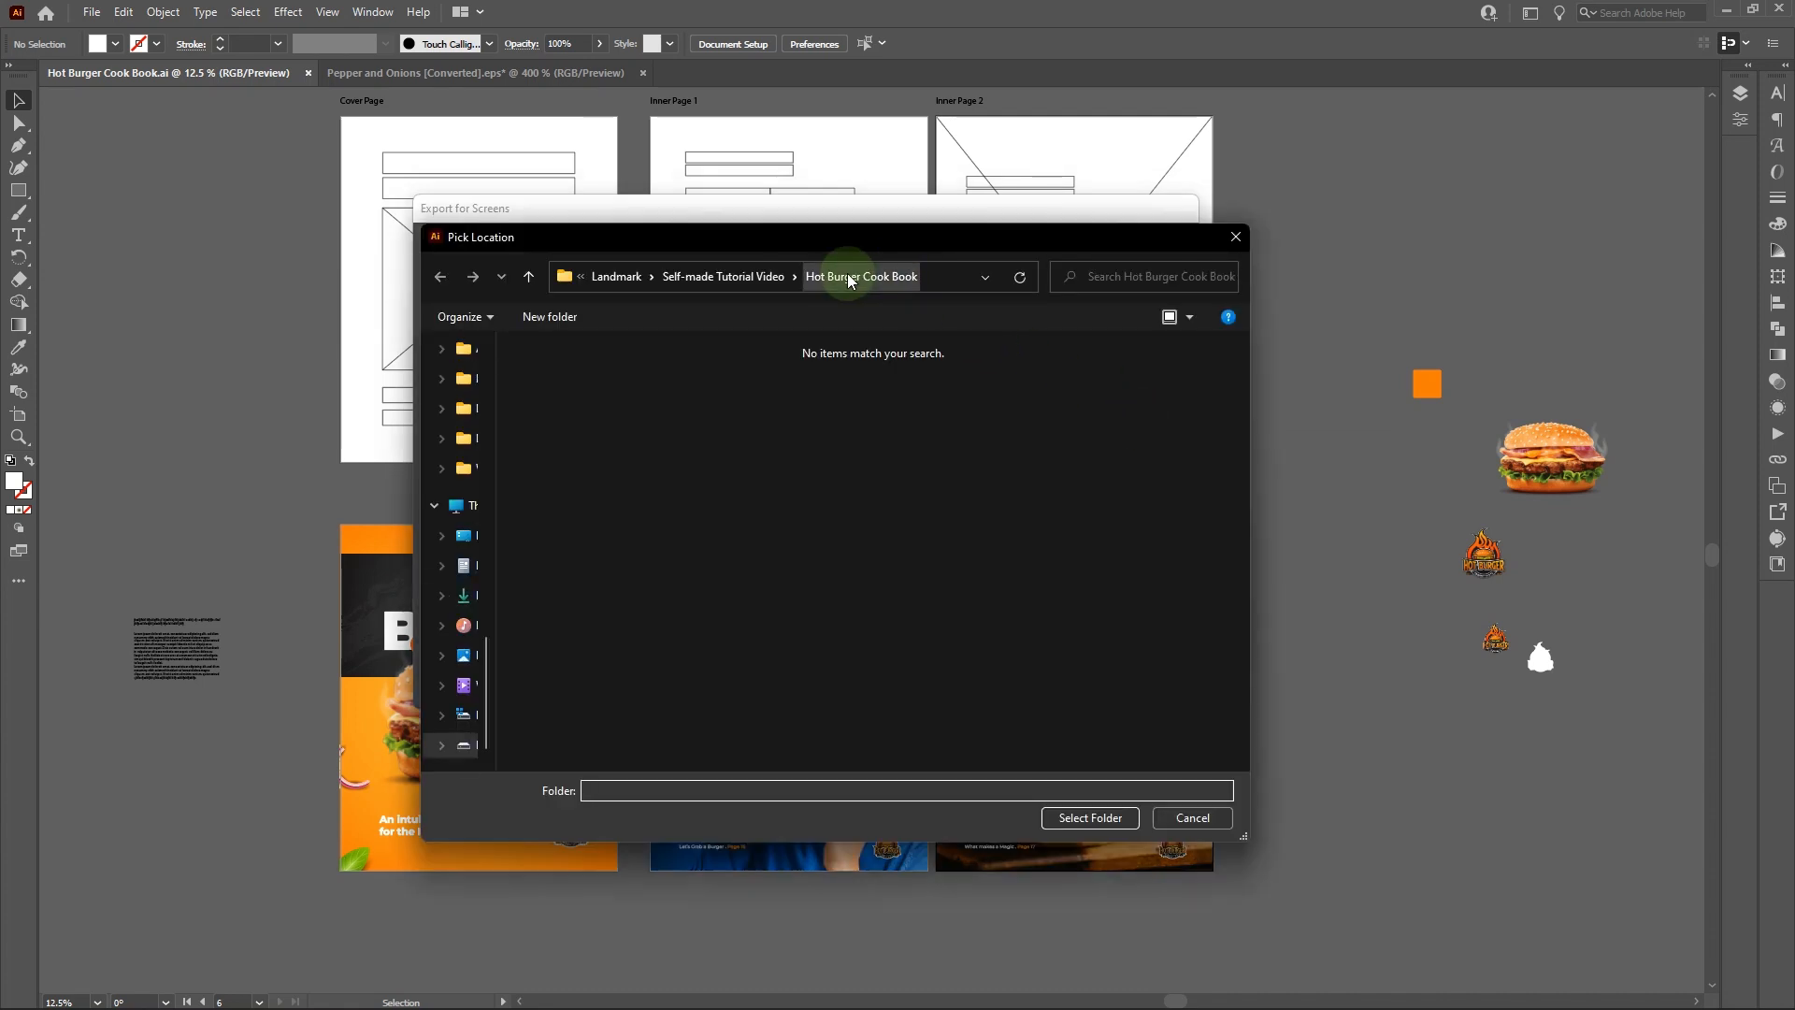
pyautogui.click(1103, 817)
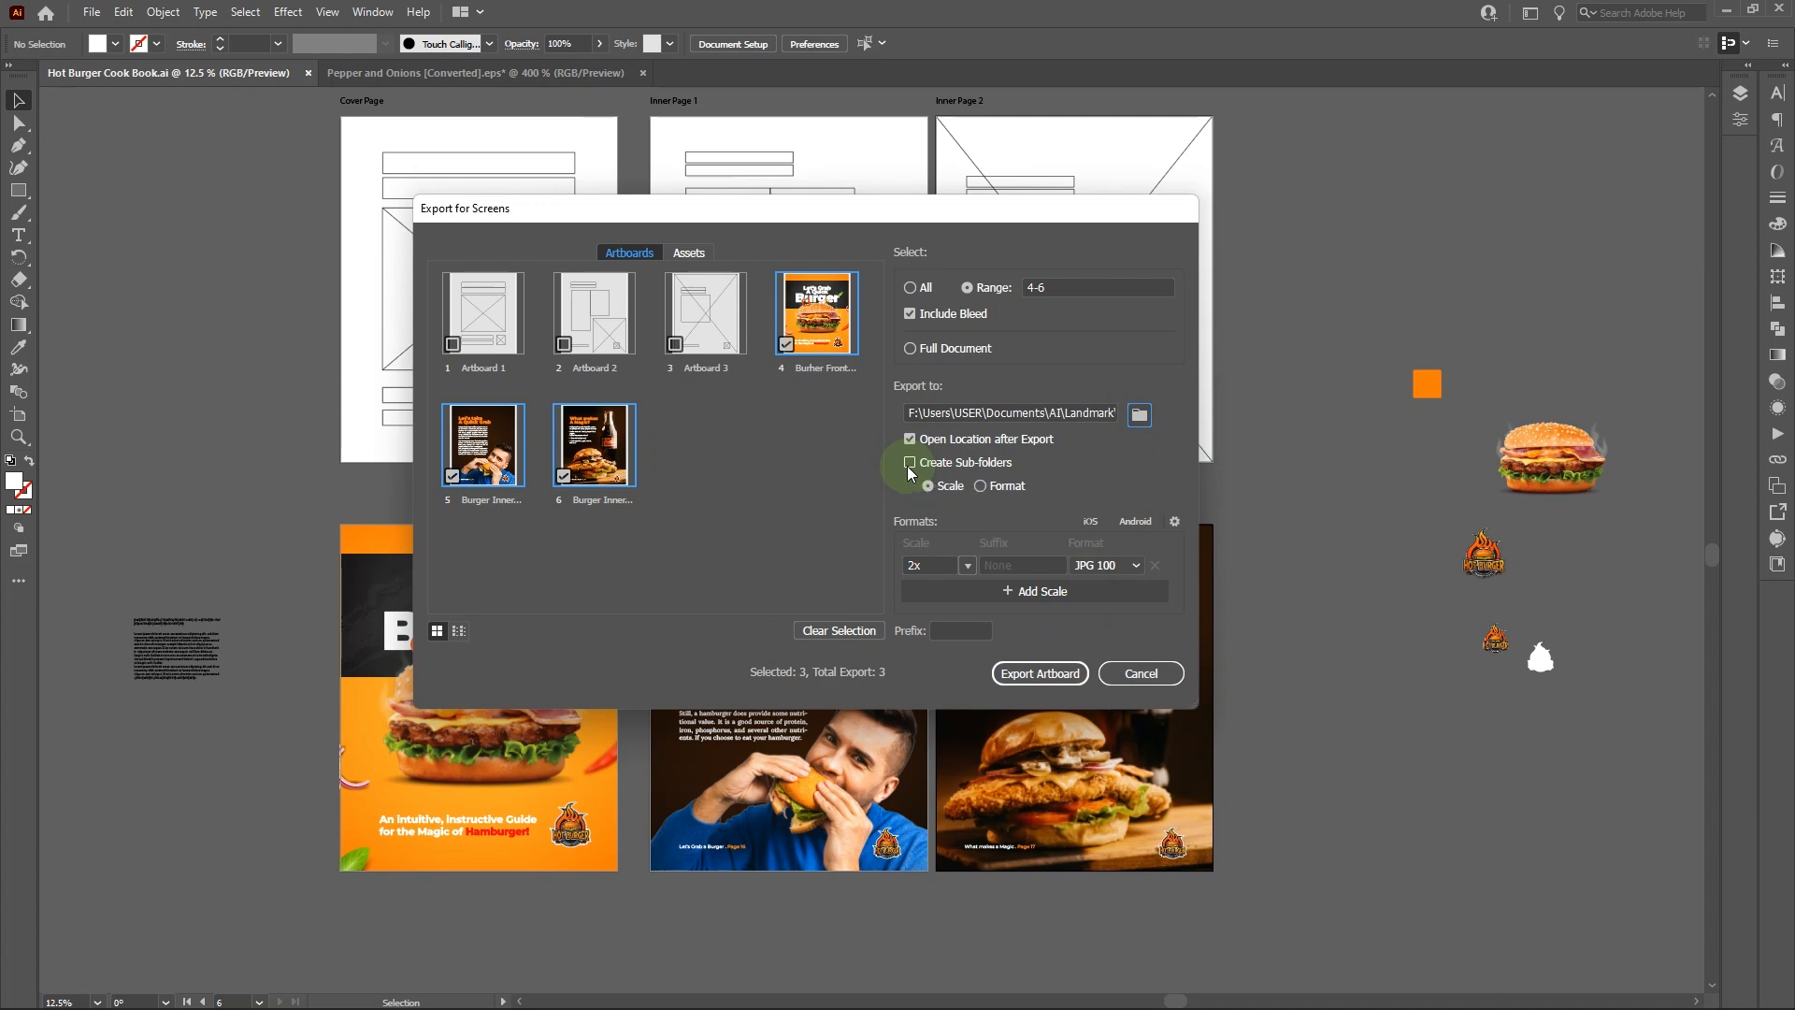
pyautogui.click(1021, 675)
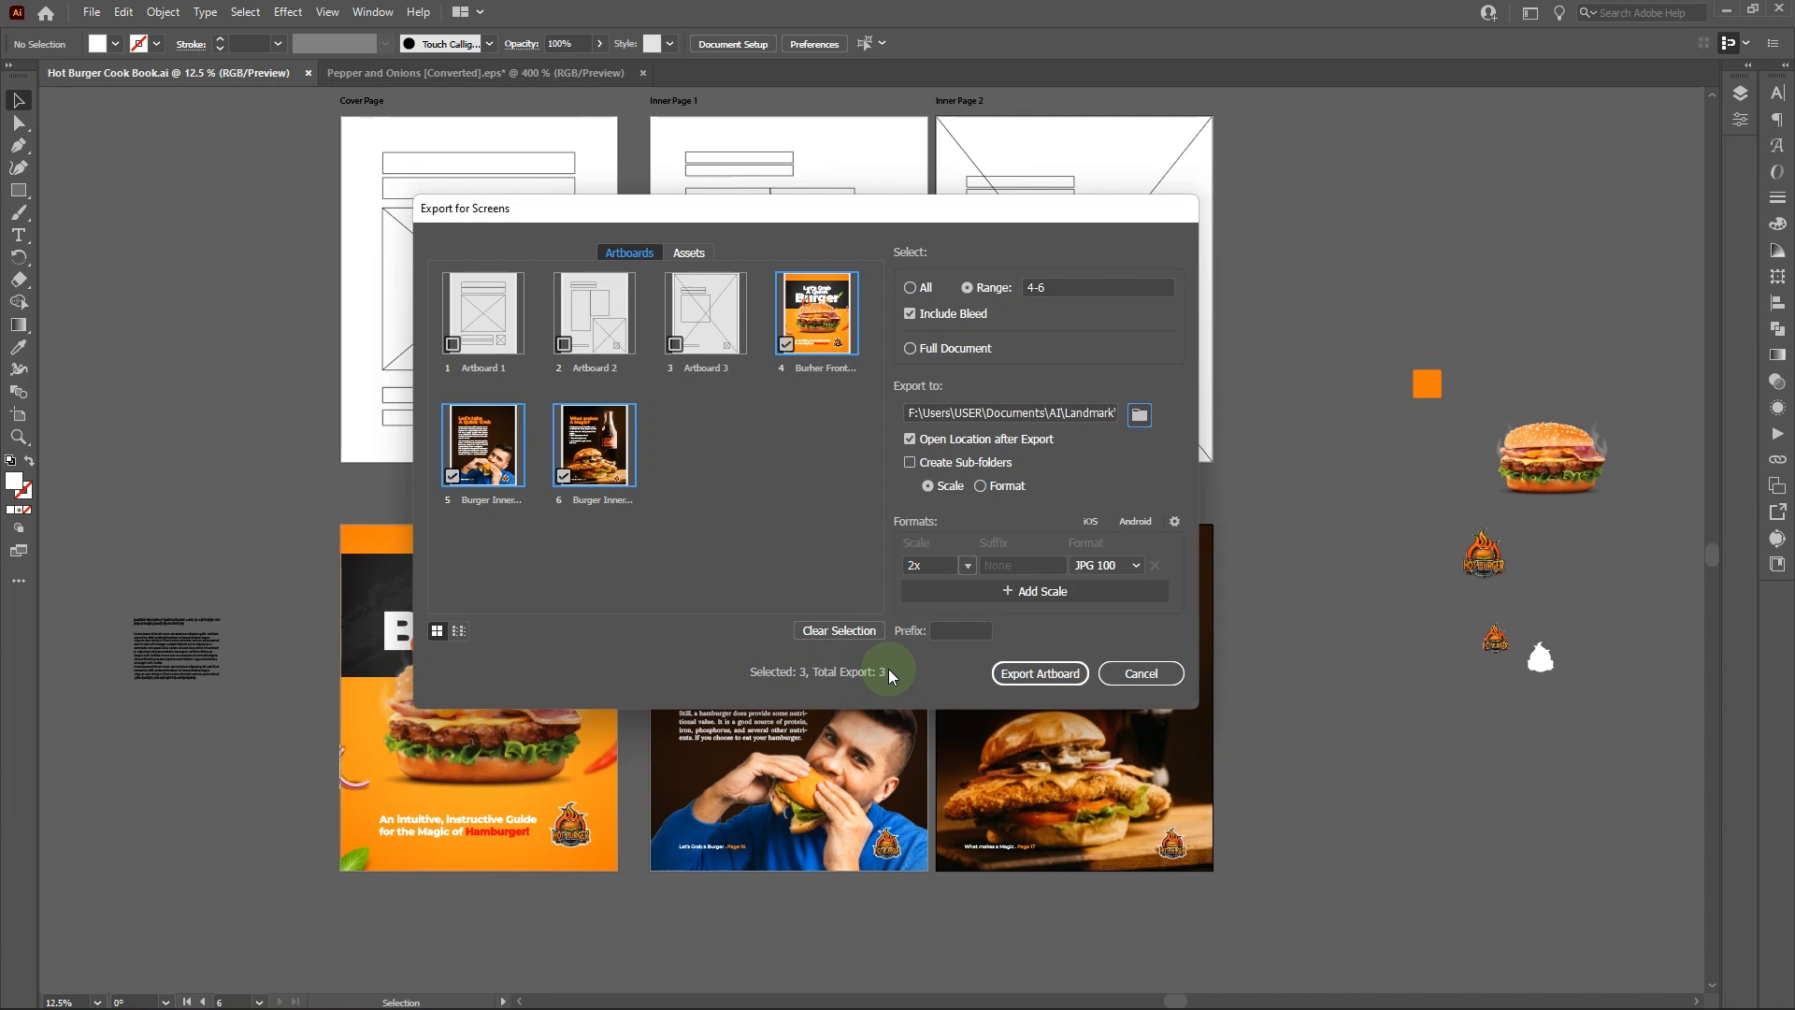
# Step: Add extra 2x PNG and 3x PNG export formats, leaving the 2x PNG suffix empty
pyautogui.click(1040, 591)
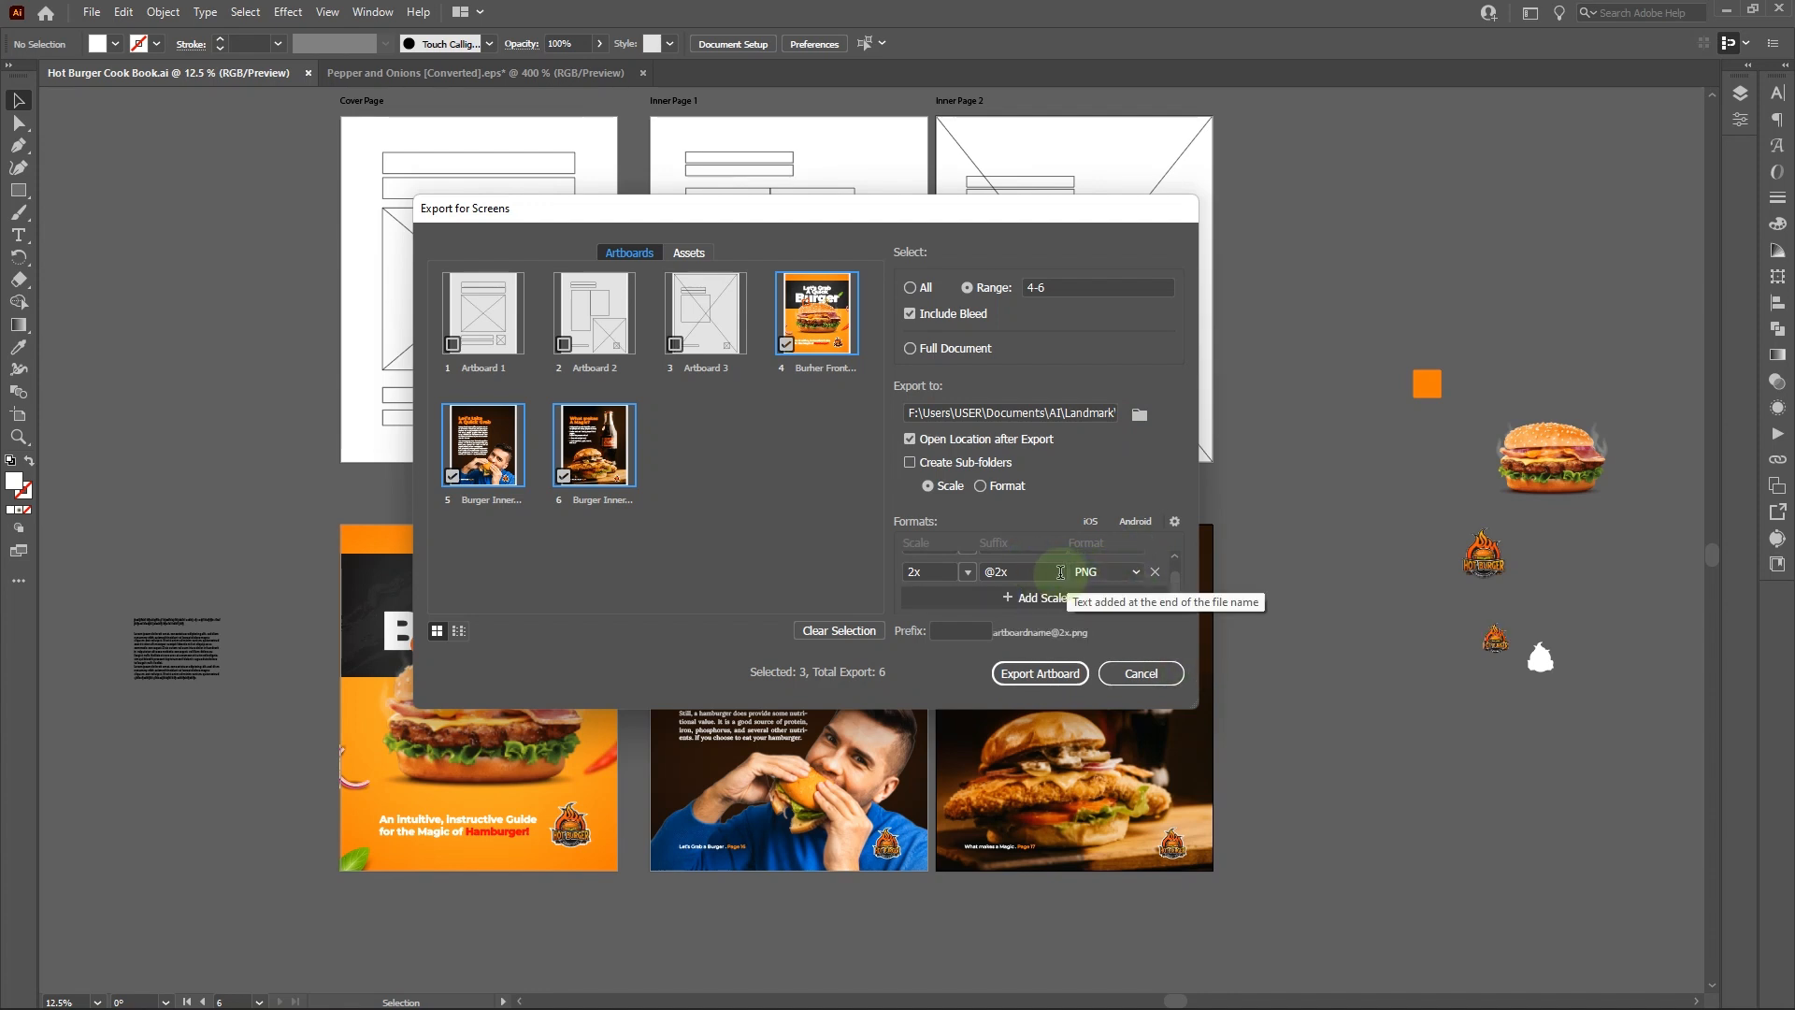
pyautogui.click(1021, 572)
pyautogui.press('BackSpace')
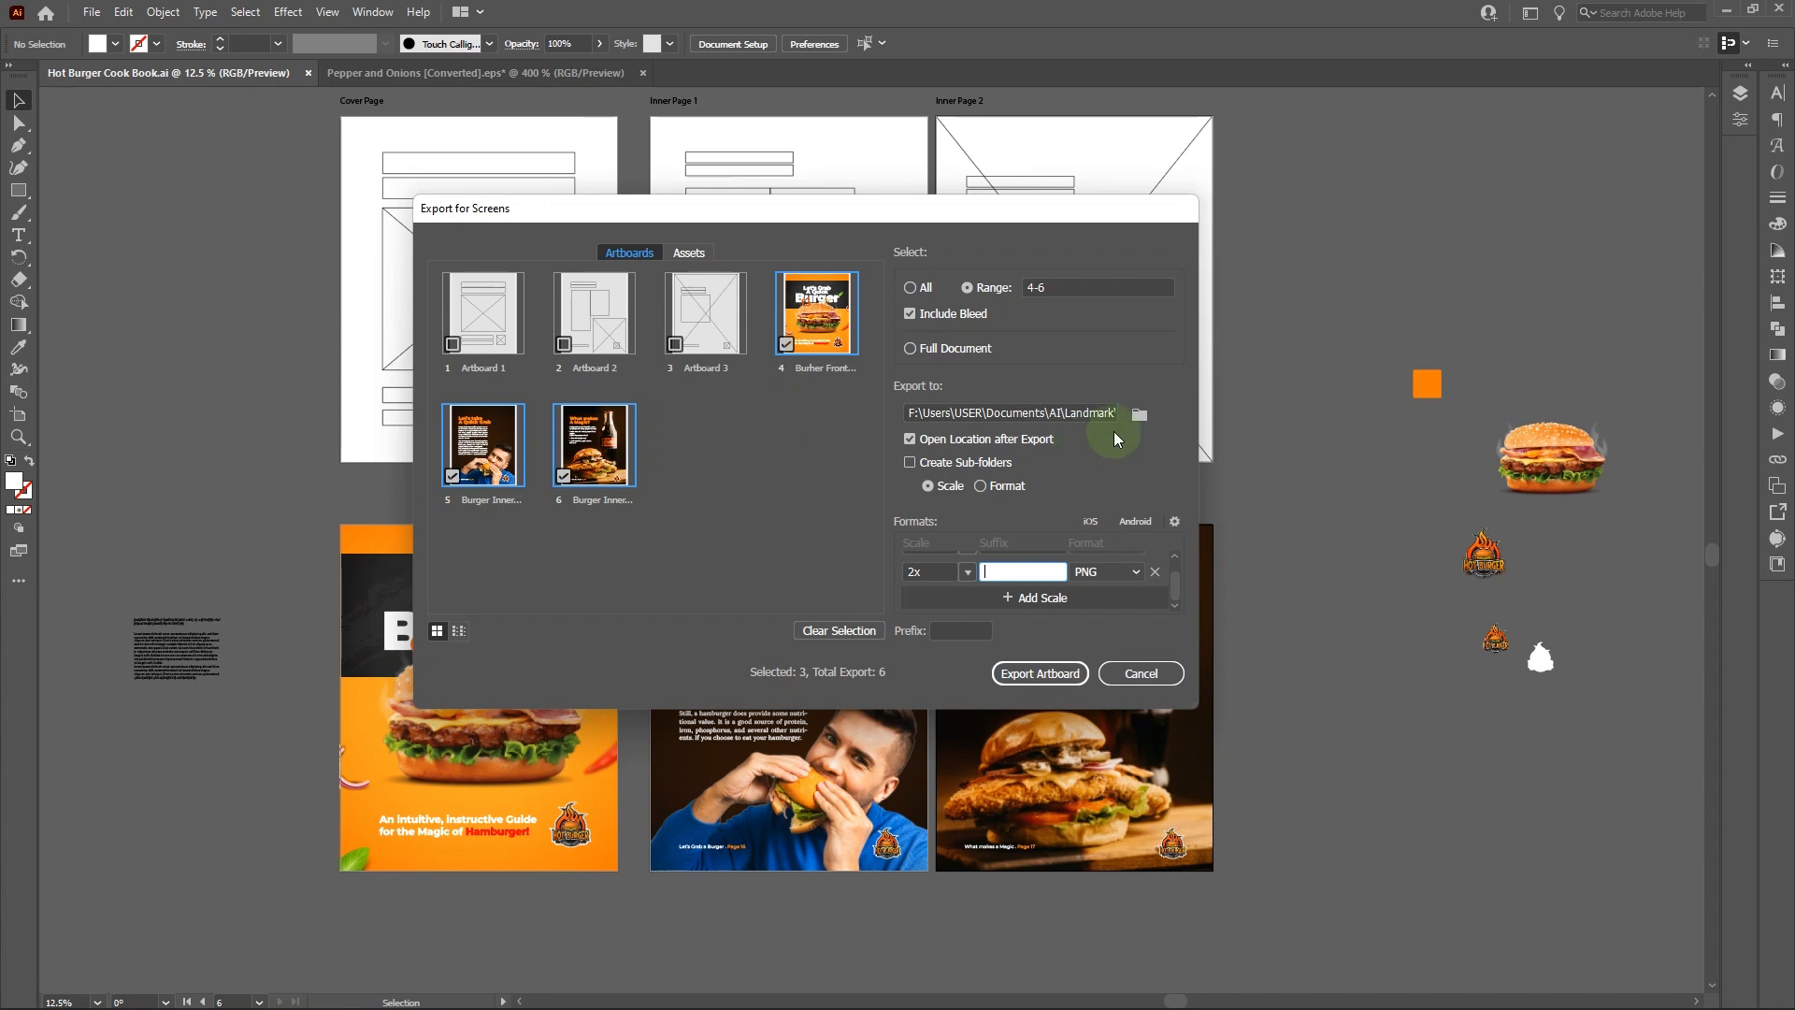
pyautogui.click(1174, 556)
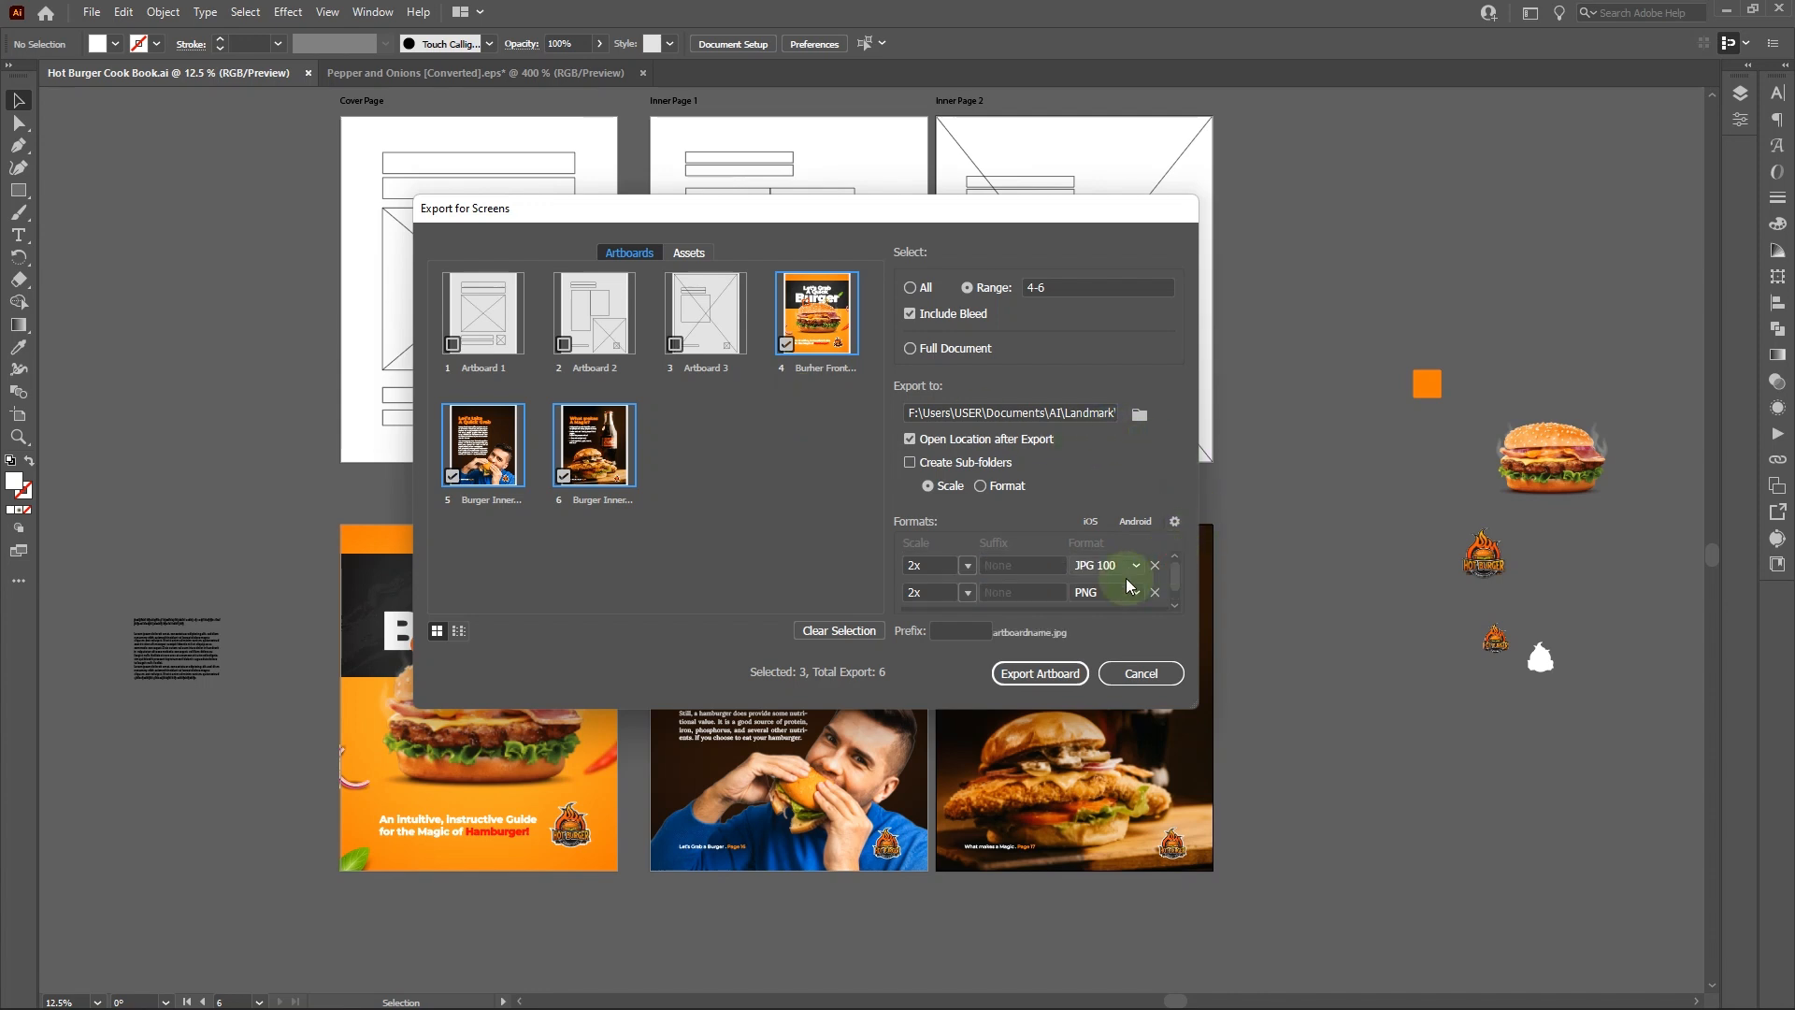
pyautogui.click(1175, 606)
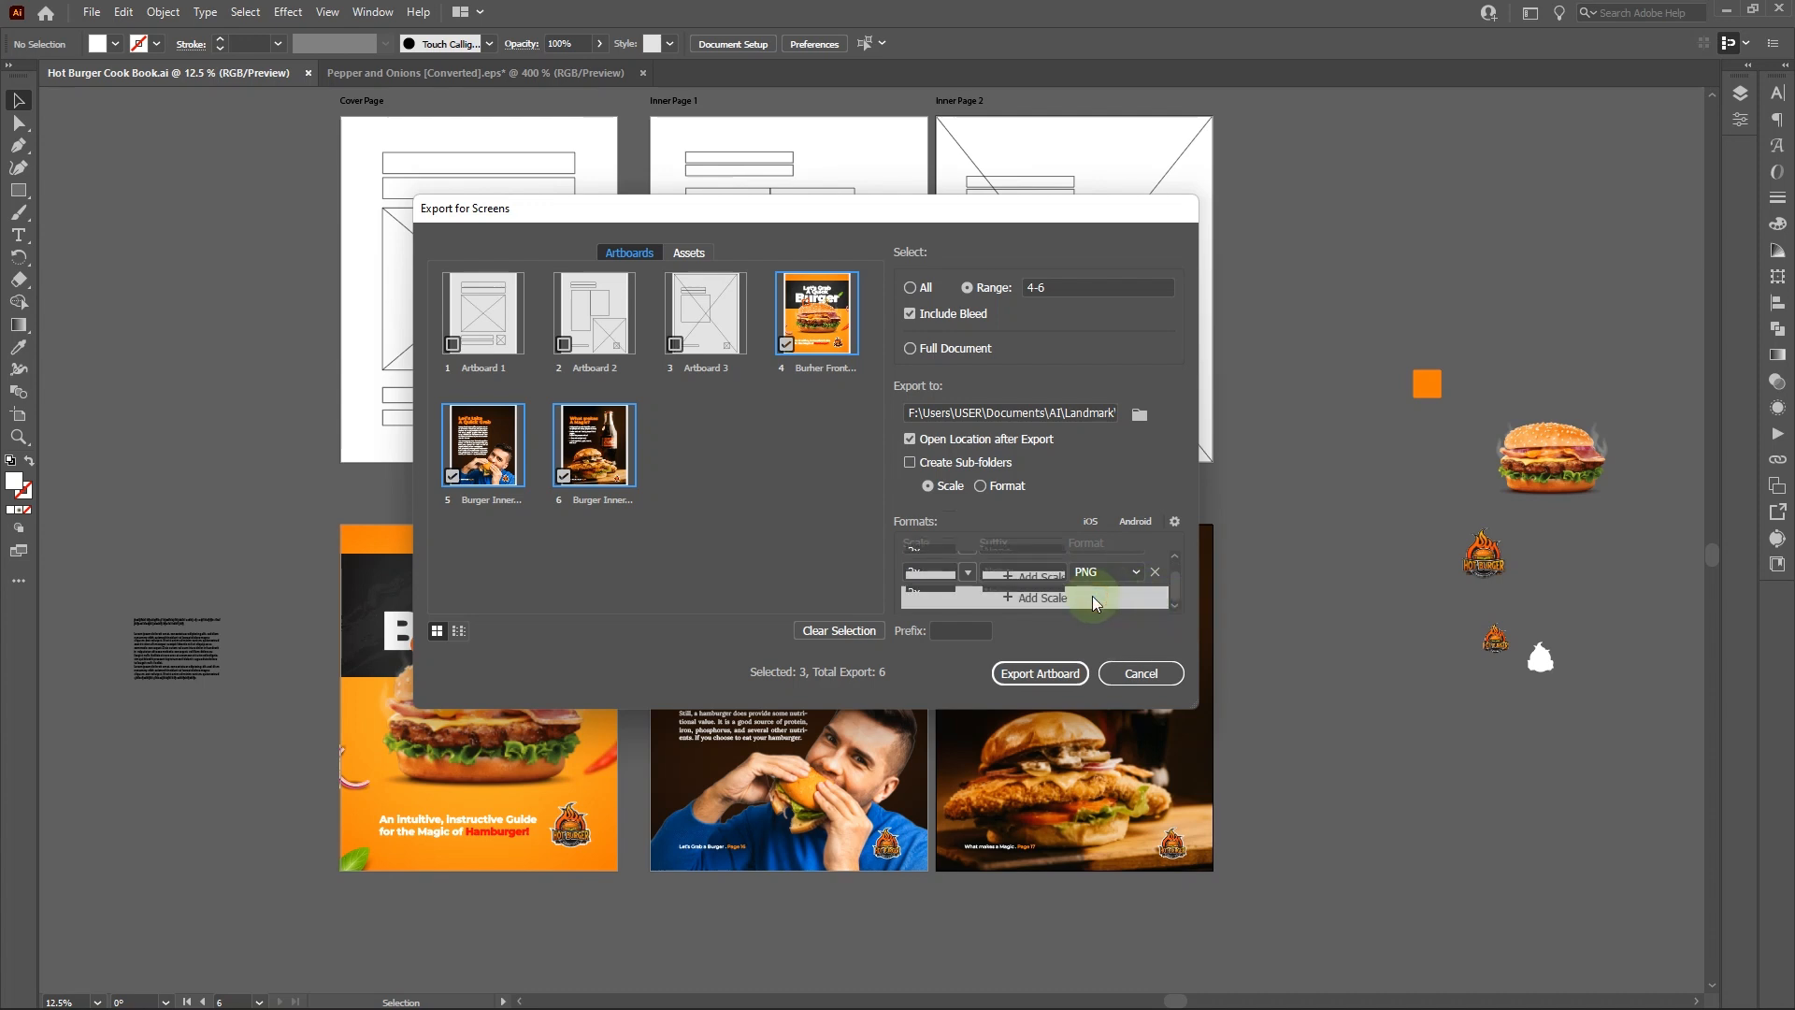
pyautogui.click(1046, 565)
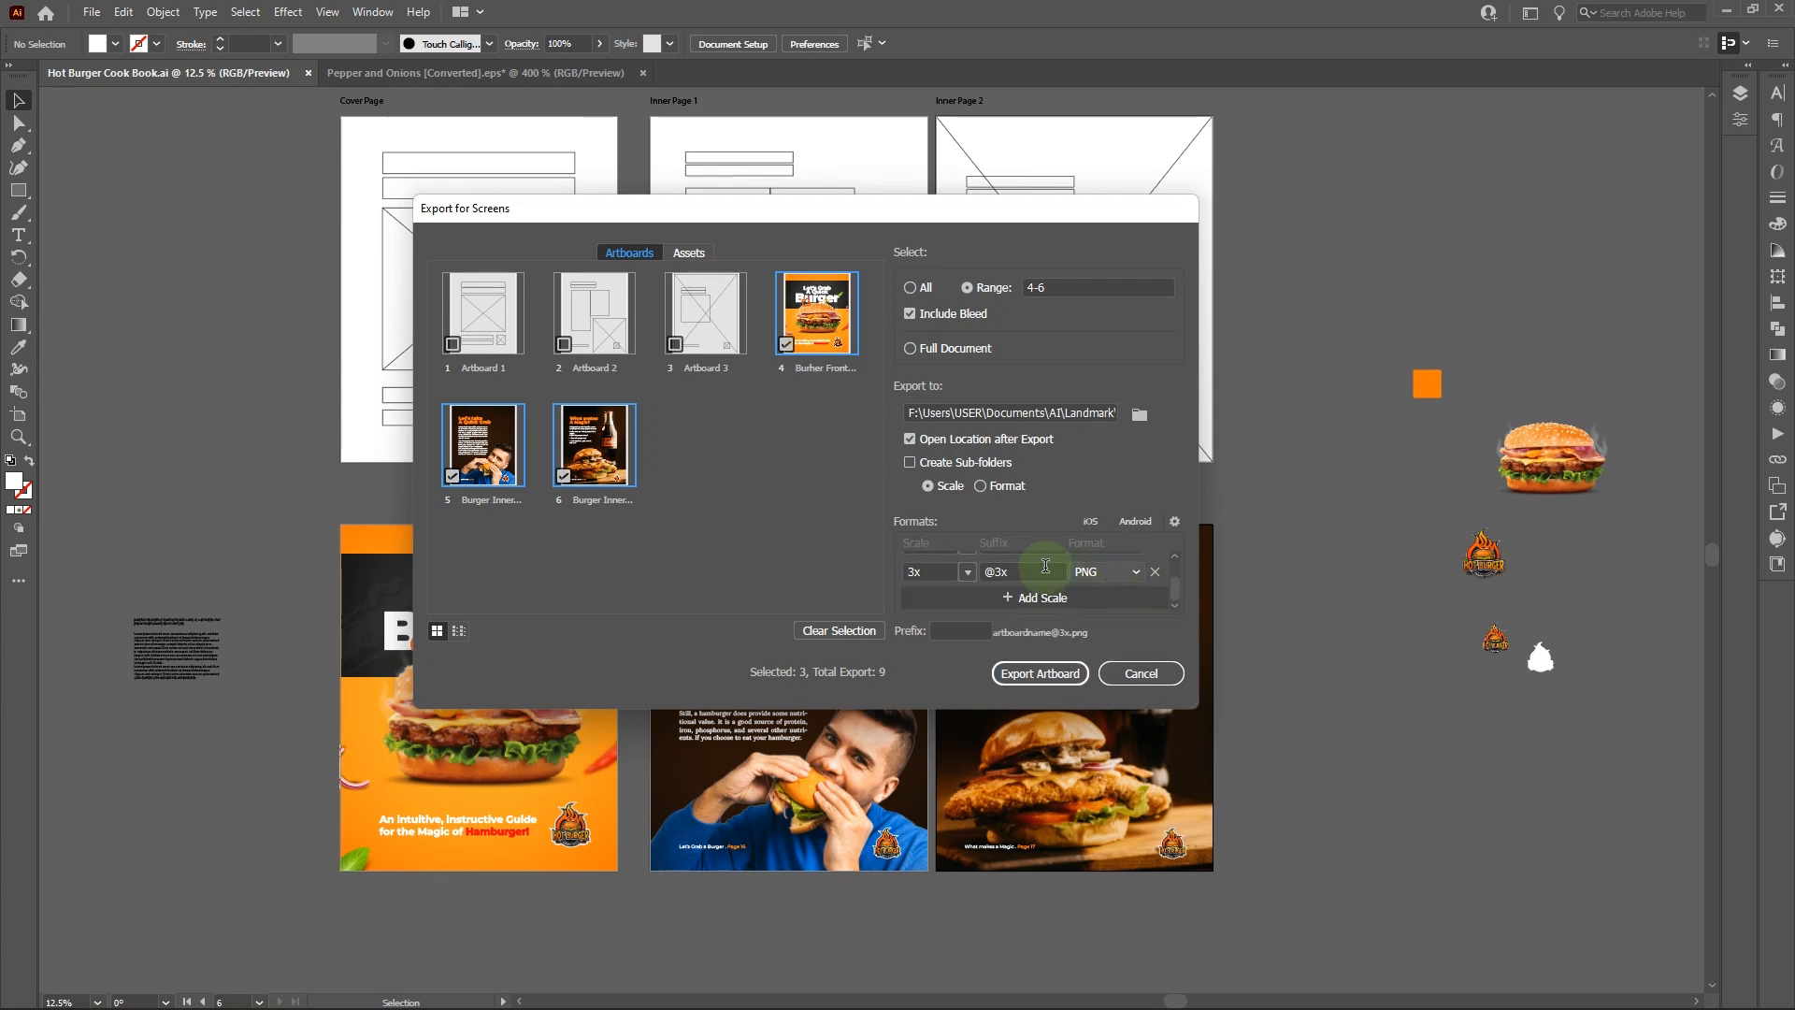
pyautogui.click(1136, 572)
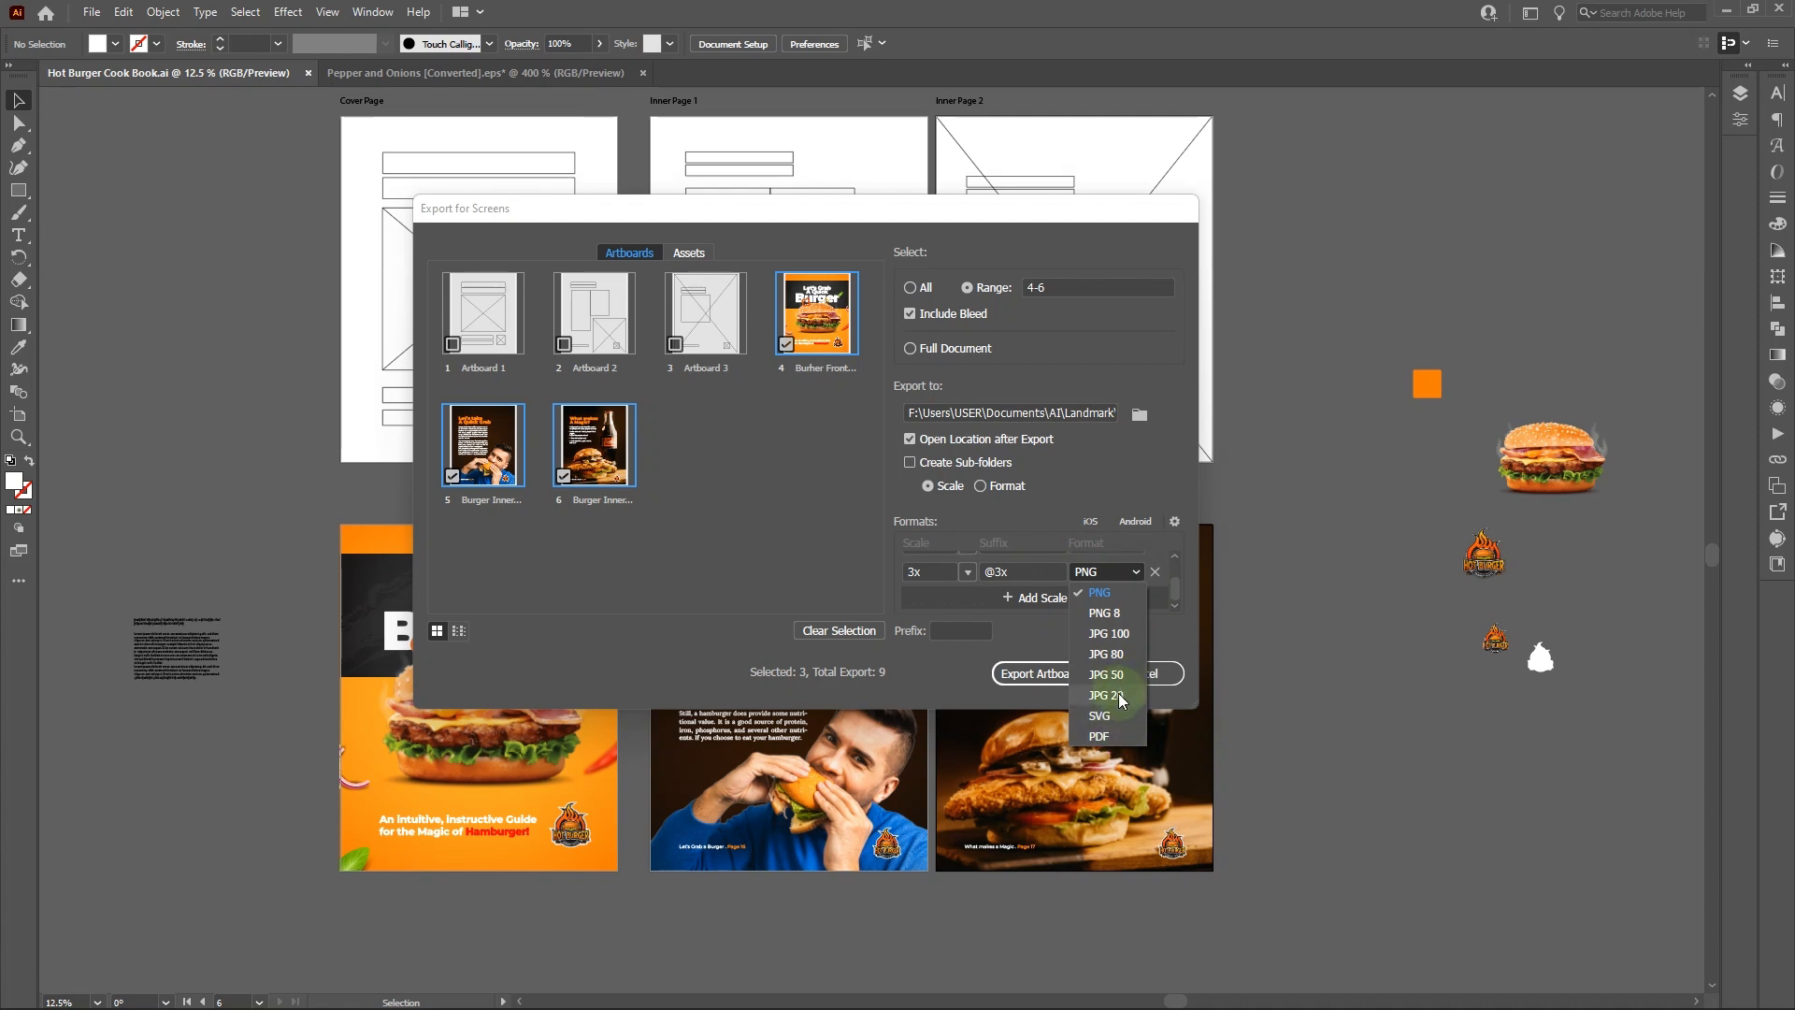
# Step: Remove the extra 3x PNG and 2x PNG export formats, keeping only the 2x JPG 100 one
pyautogui.click(1153, 573)
pyautogui.click(1154, 572)
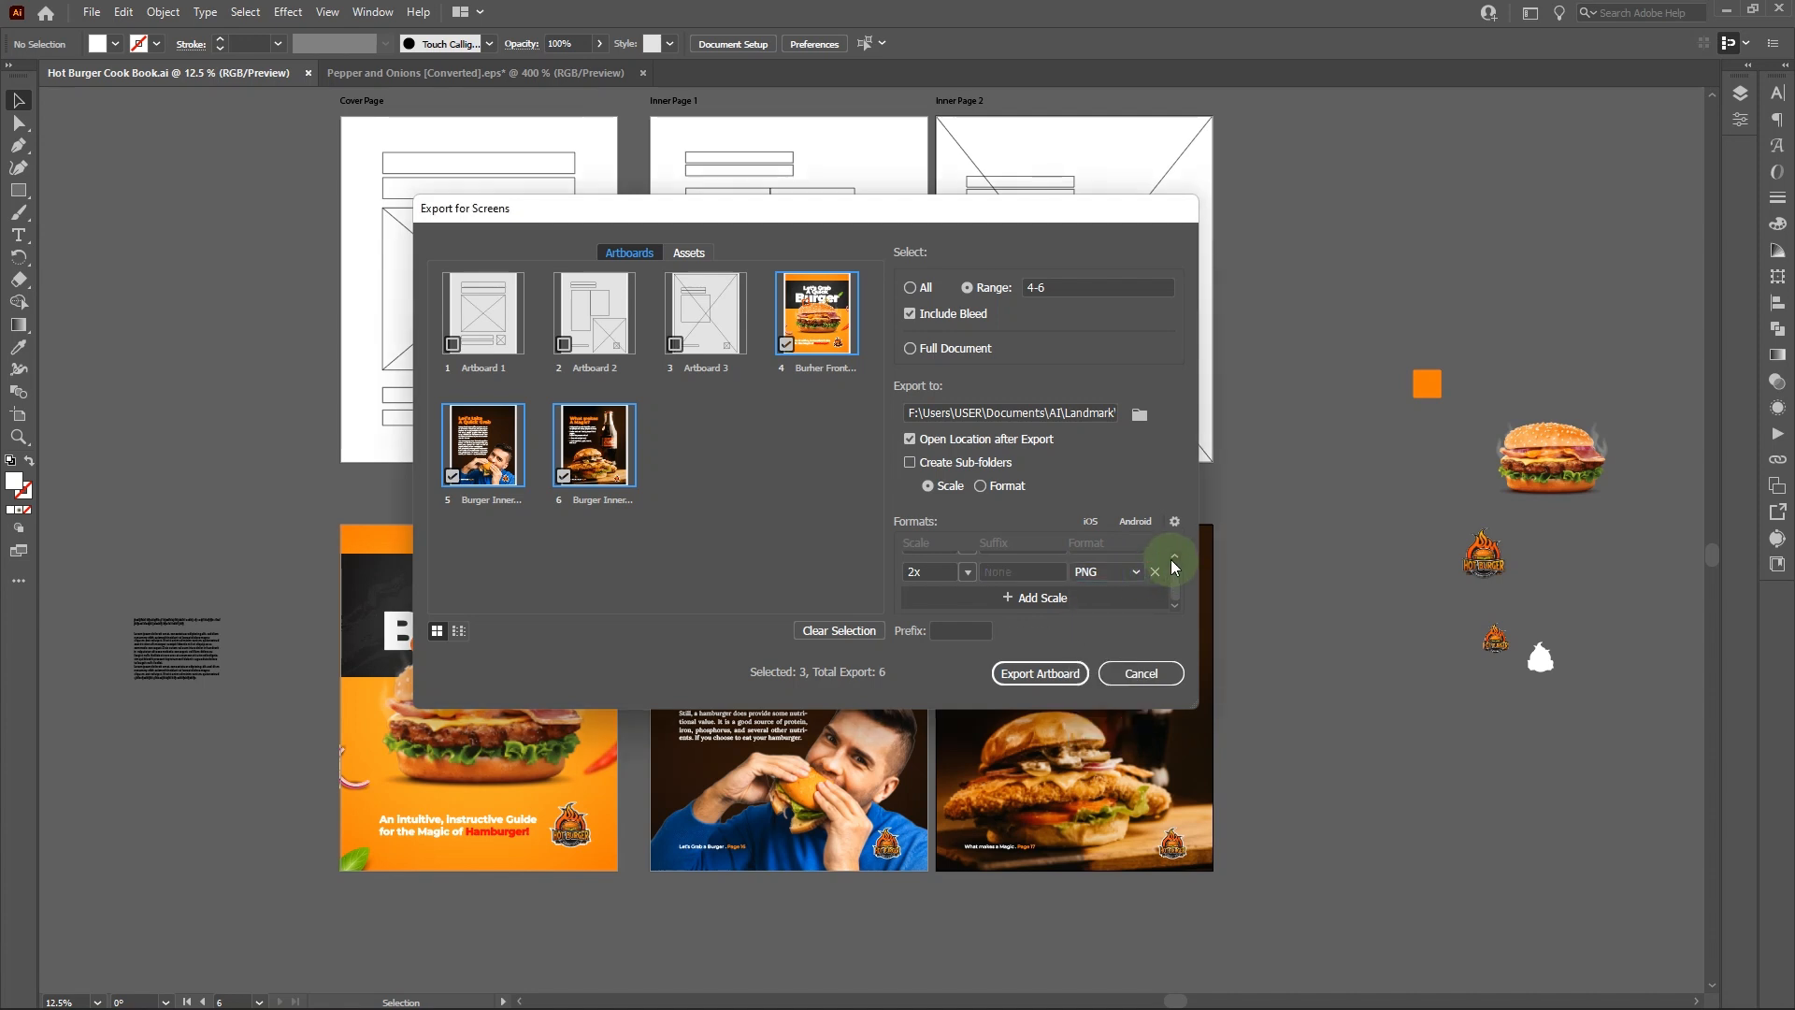
pyautogui.click(1155, 570)
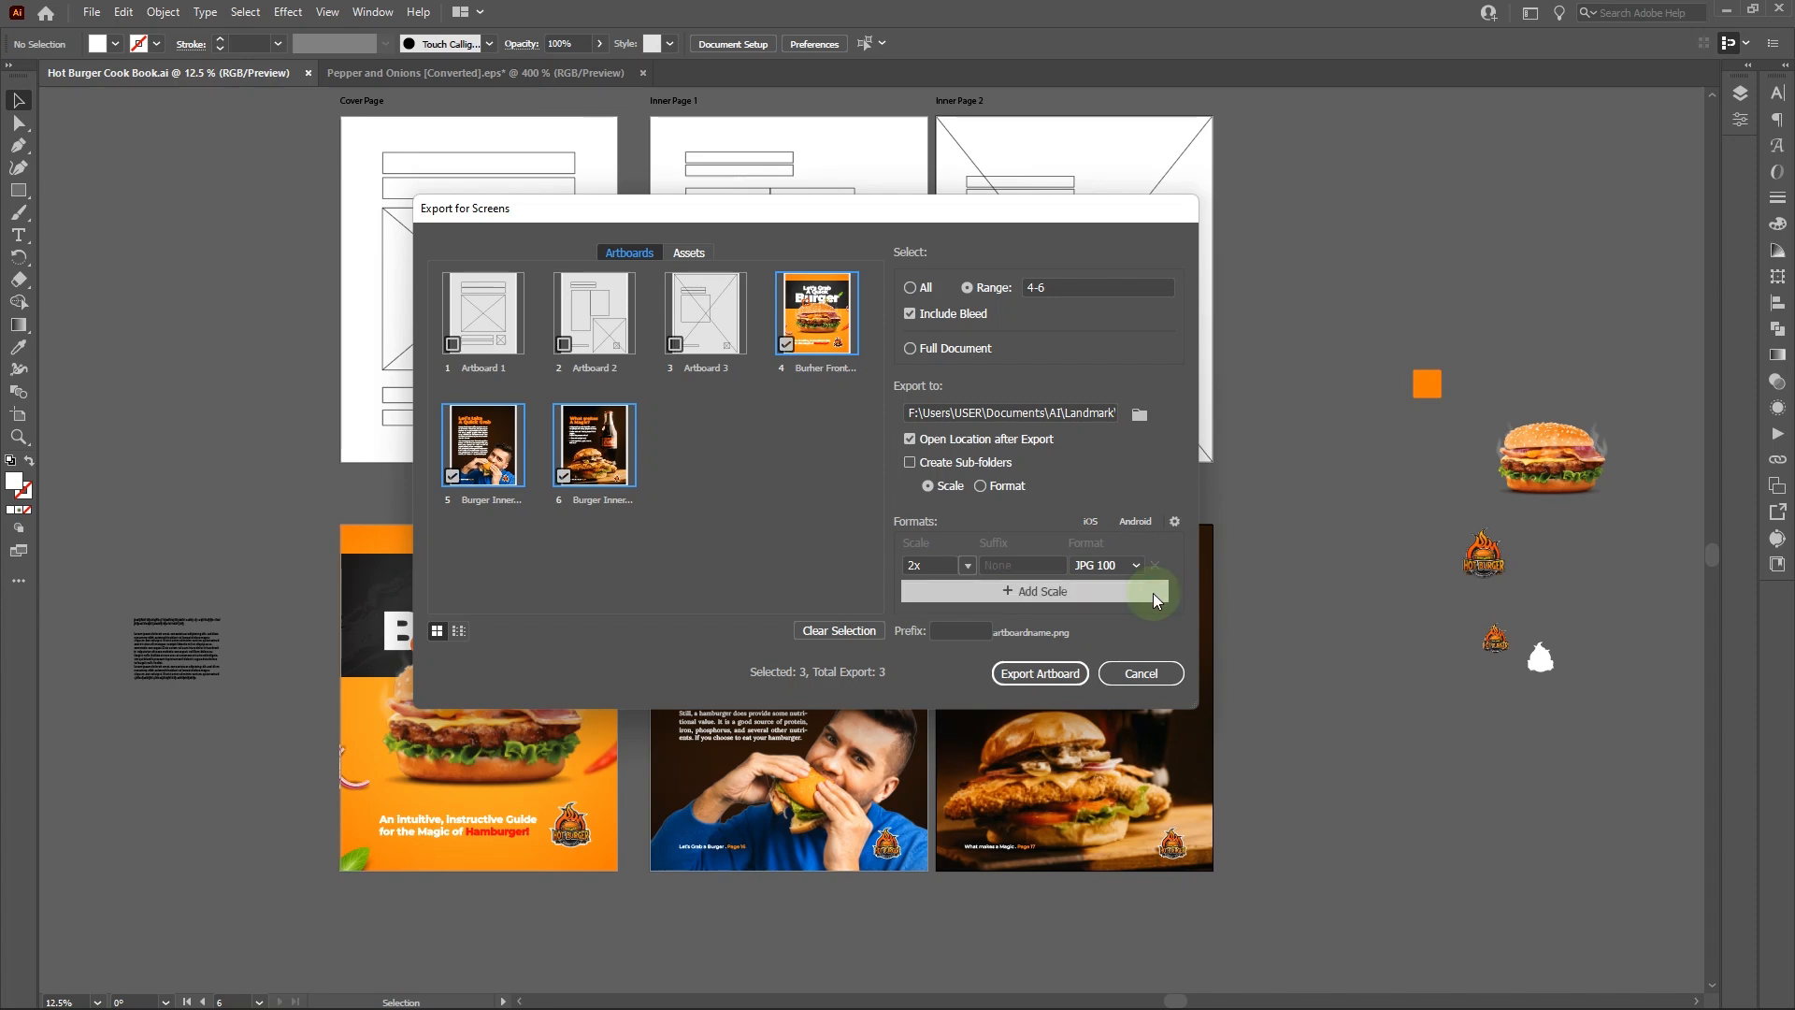
# Step: Export the three selected artboards as JPG 100 images and maximize the output folder window
pyautogui.click(1028, 673)
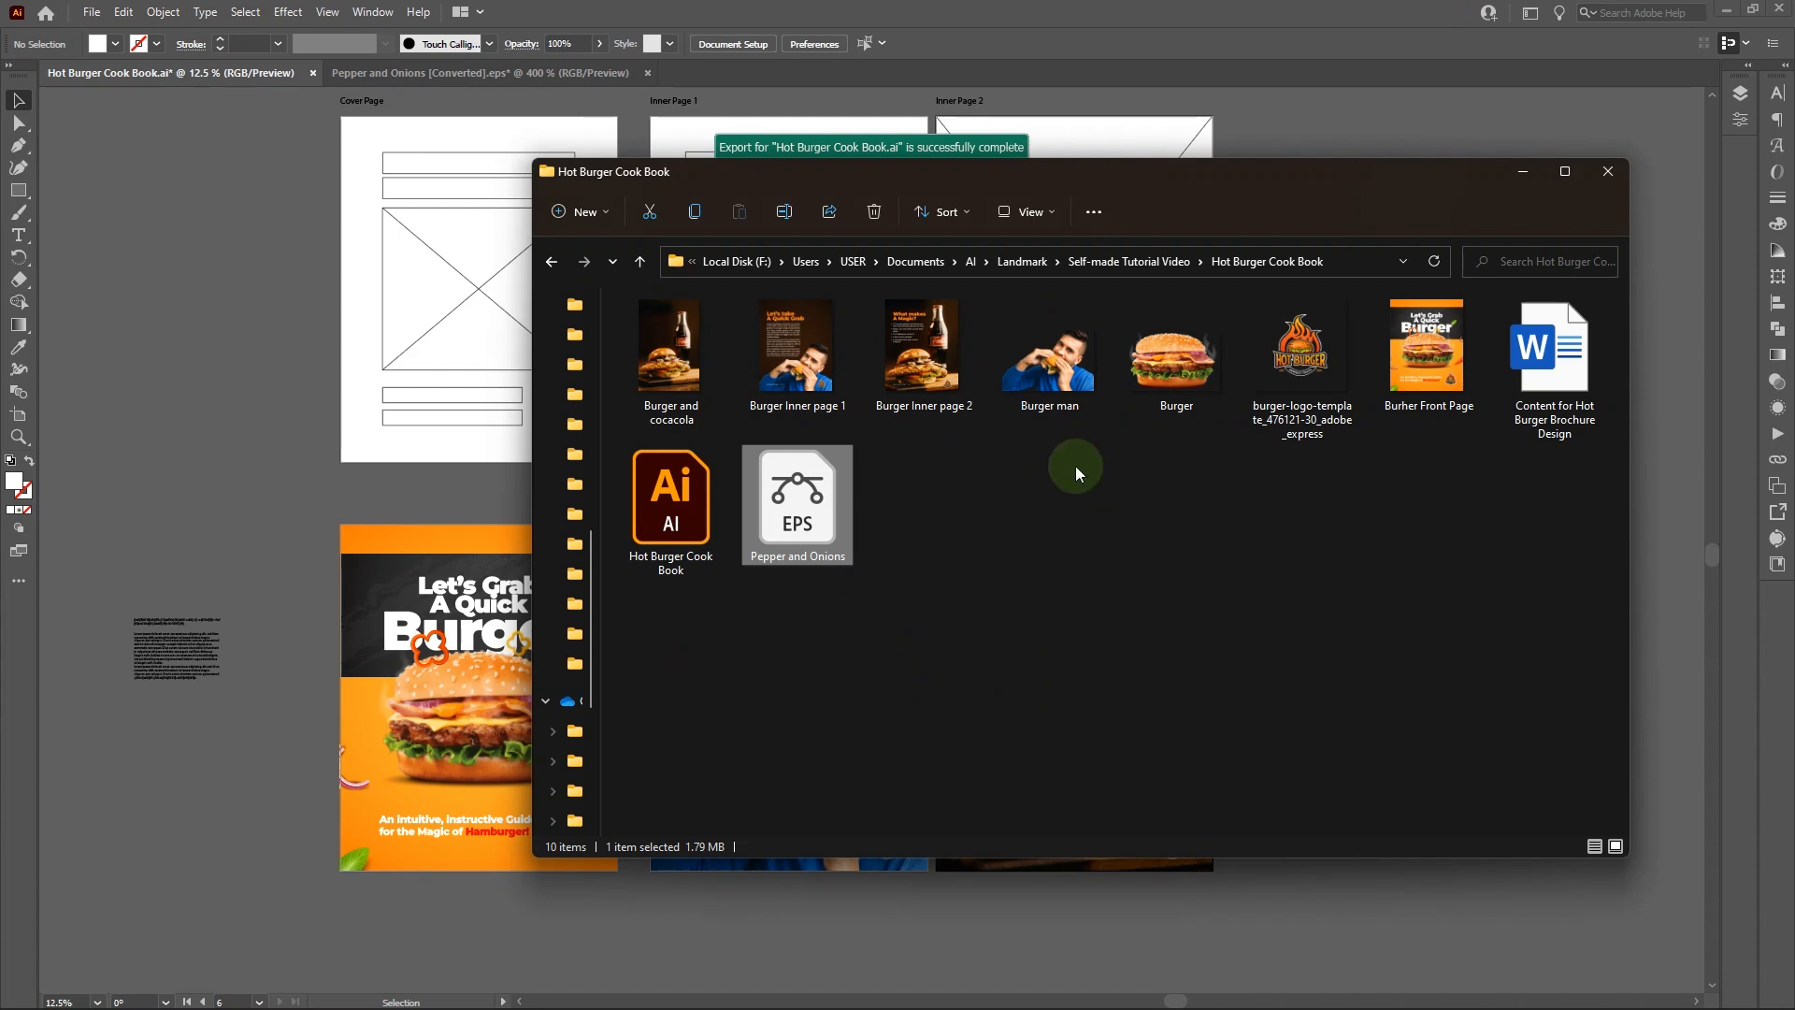
pyautogui.click(1563, 169)
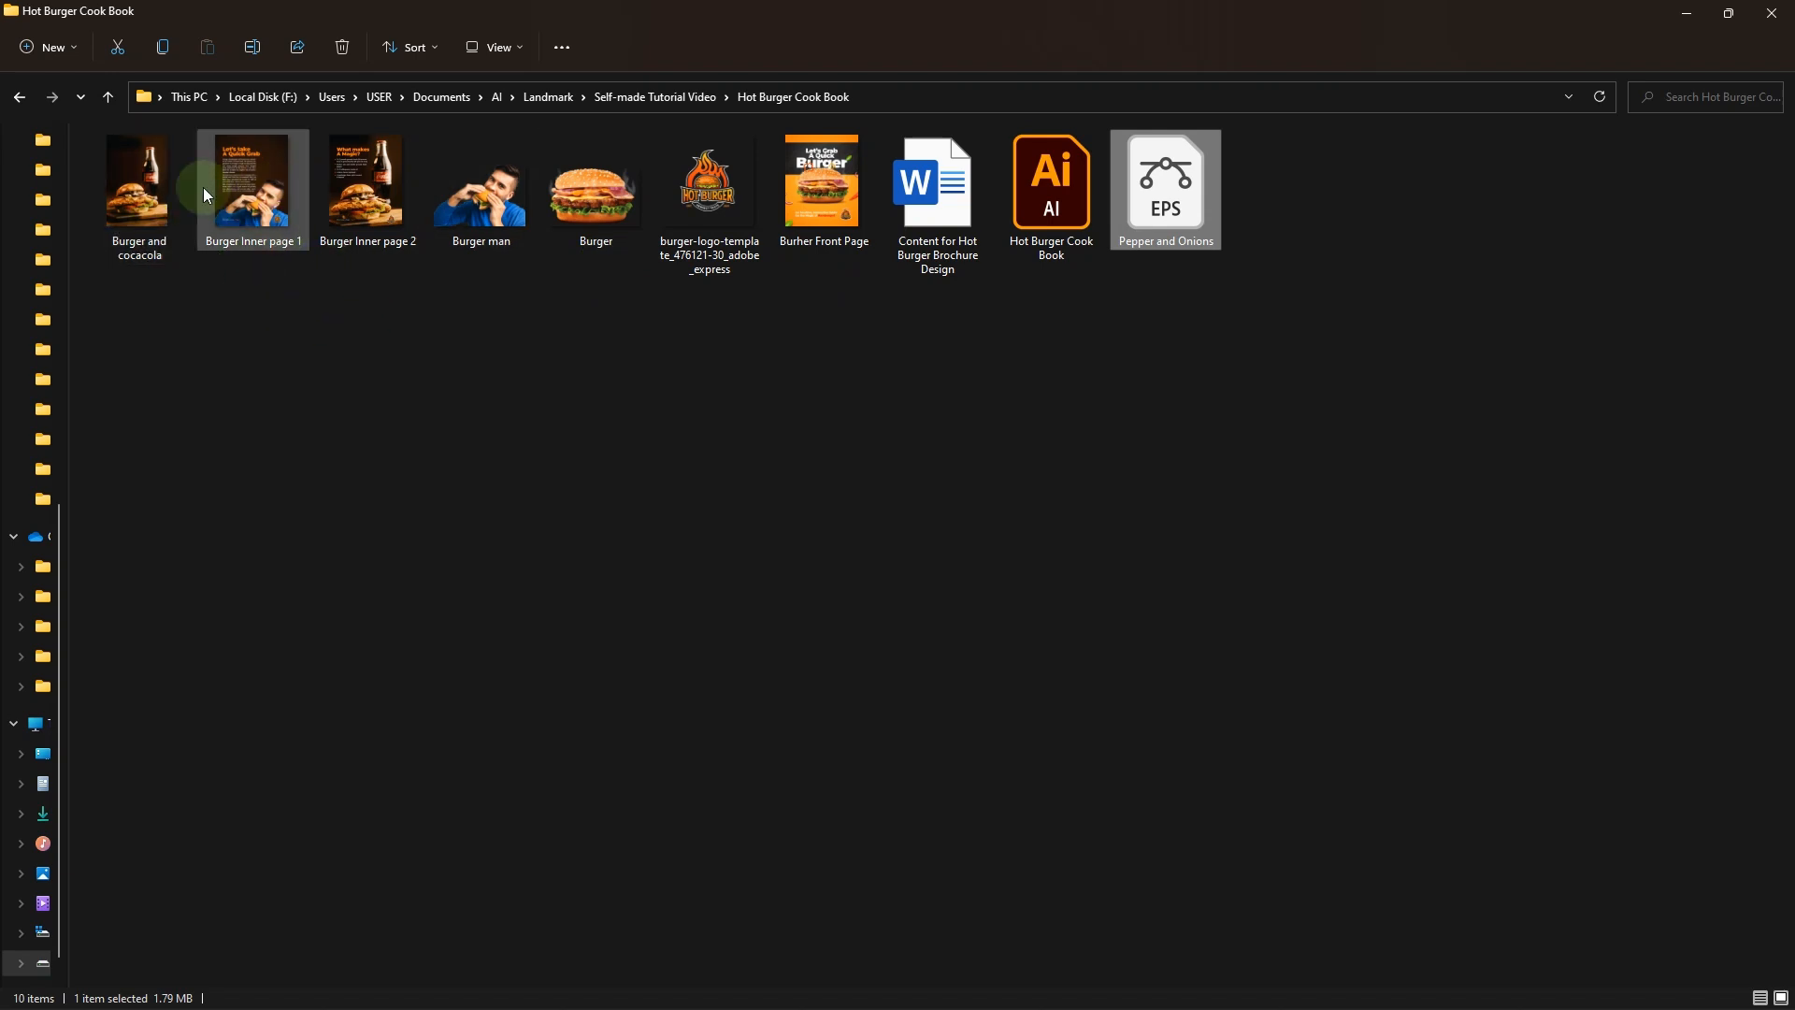
# Step: Examine the exported images of Burger Inner page 1, Burger Inner page 2 and Burher Front Page
pyautogui.doubleClick(236, 195)
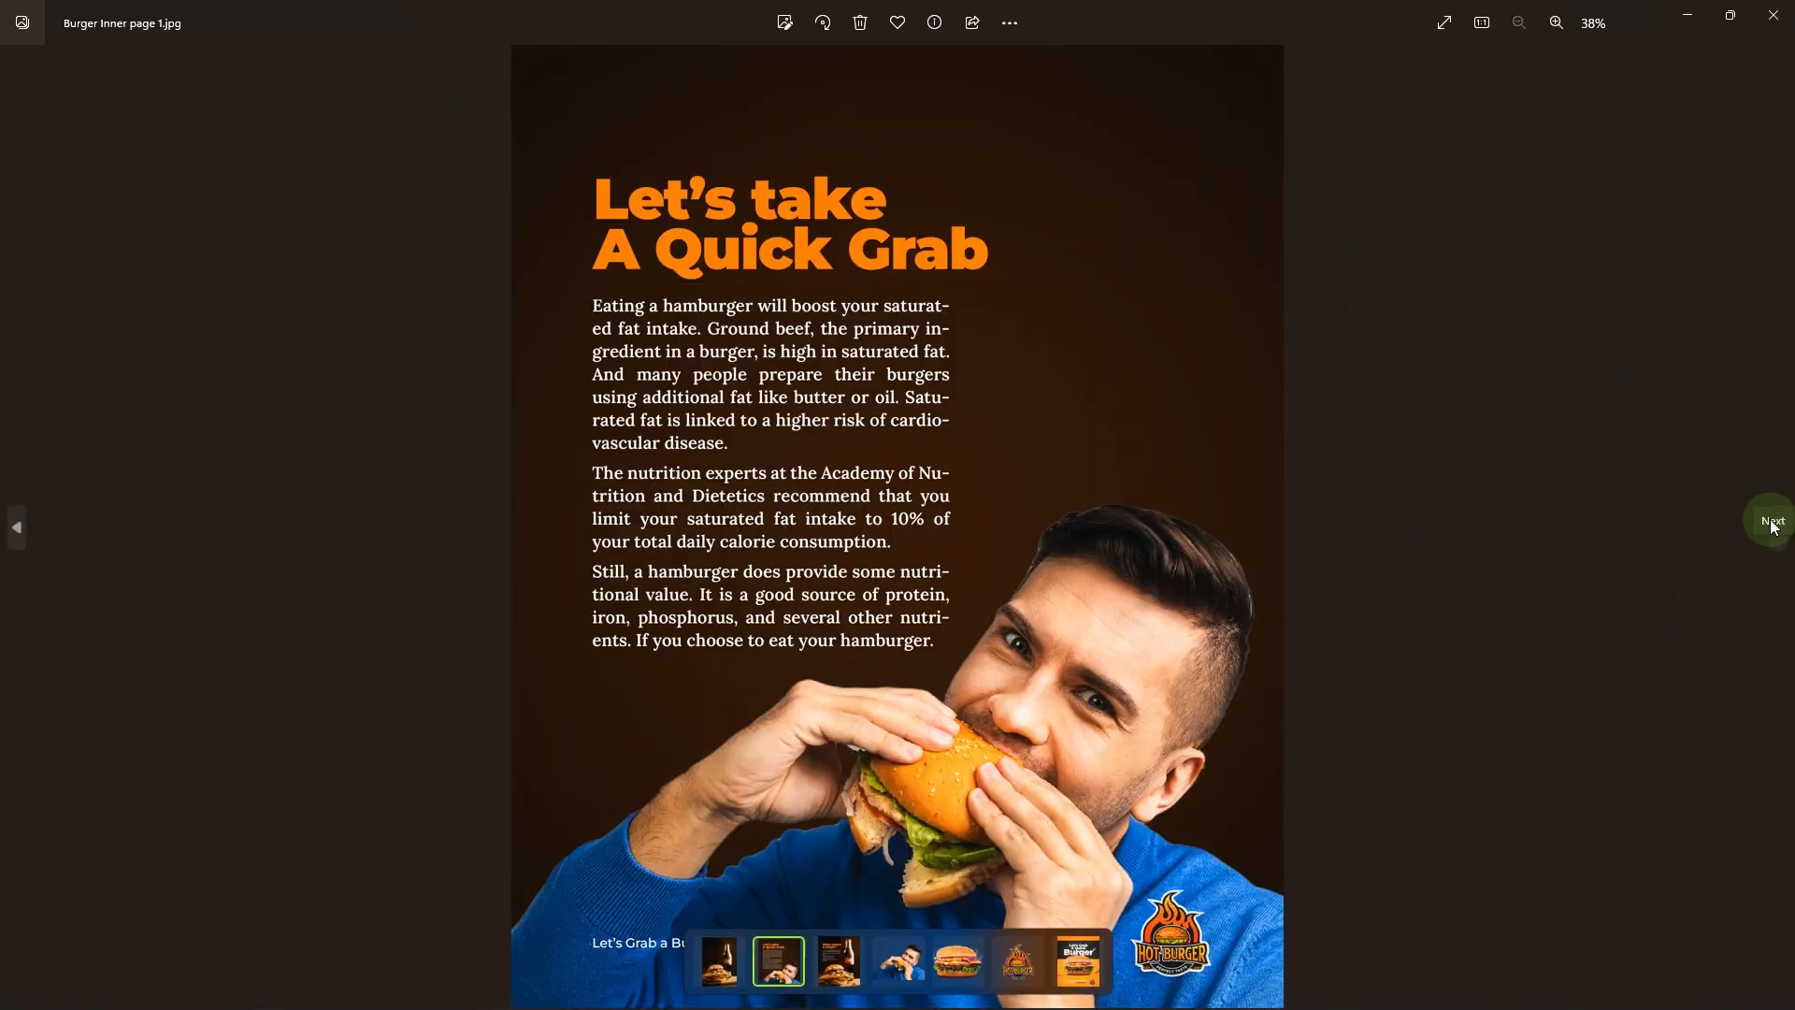
pyautogui.click(1774, 523)
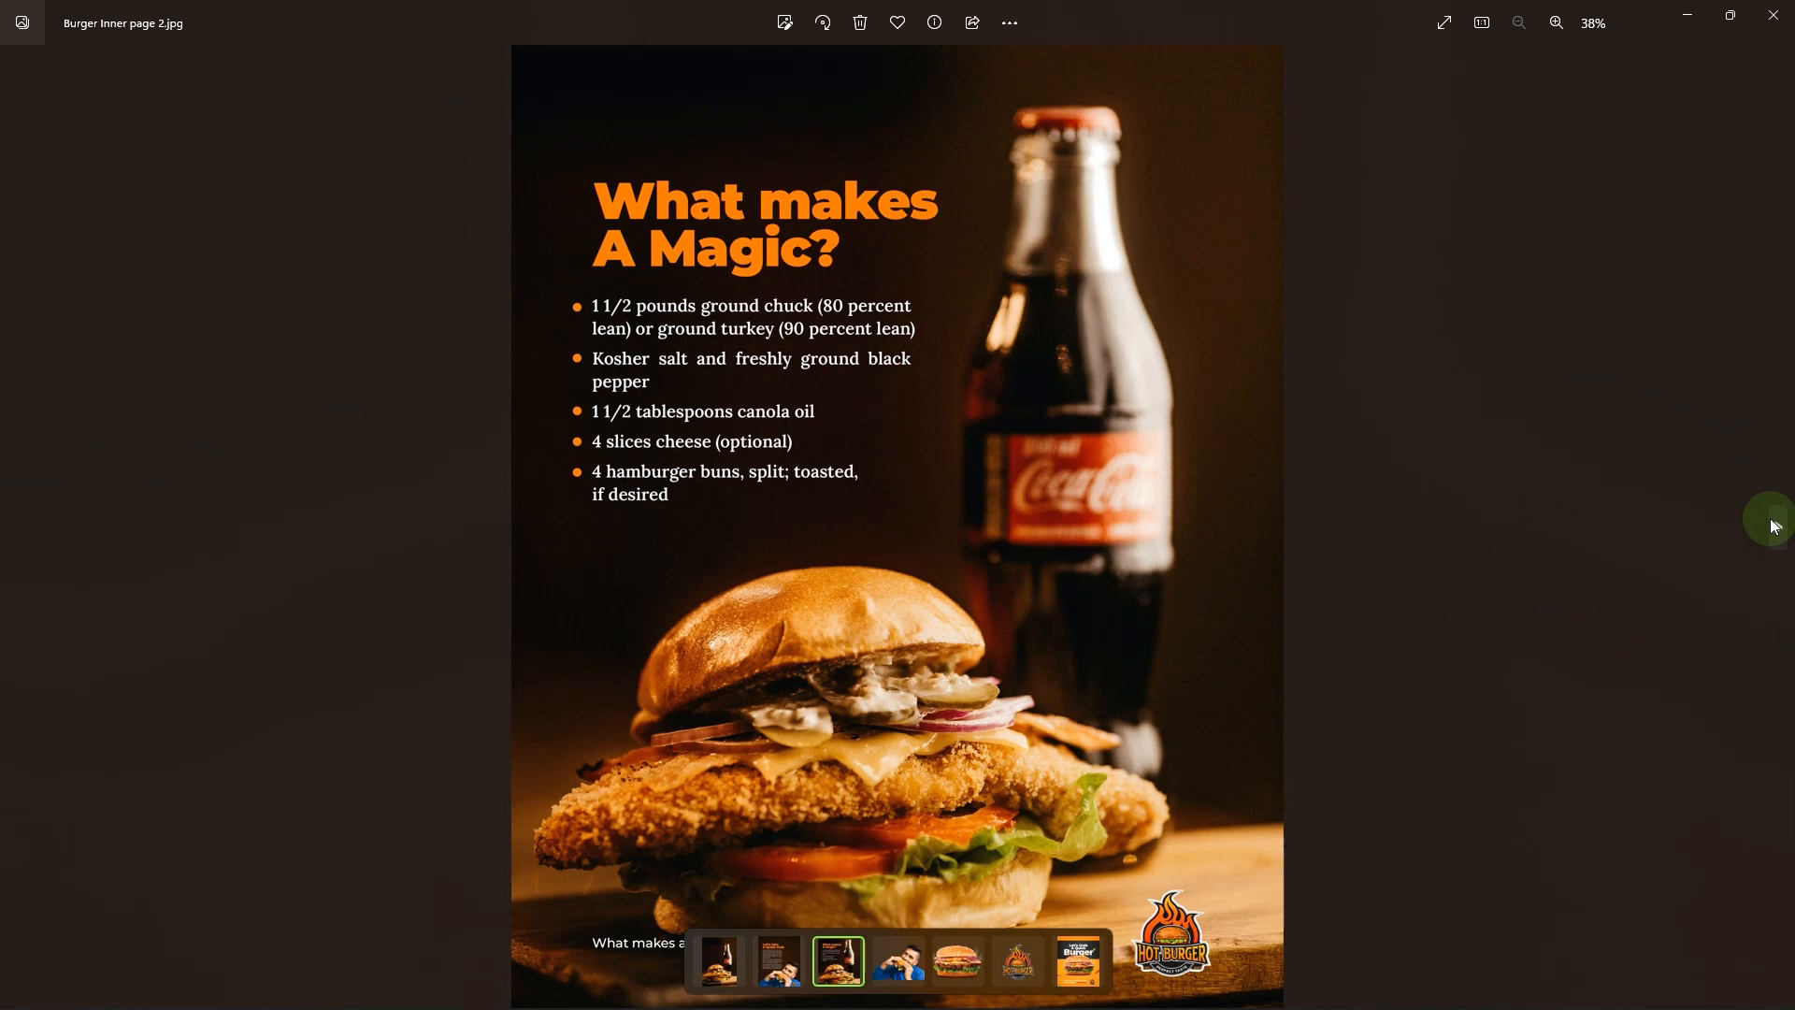
pyautogui.click(1774, 523)
pyautogui.click(1773, 524)
pyautogui.click(1774, 523)
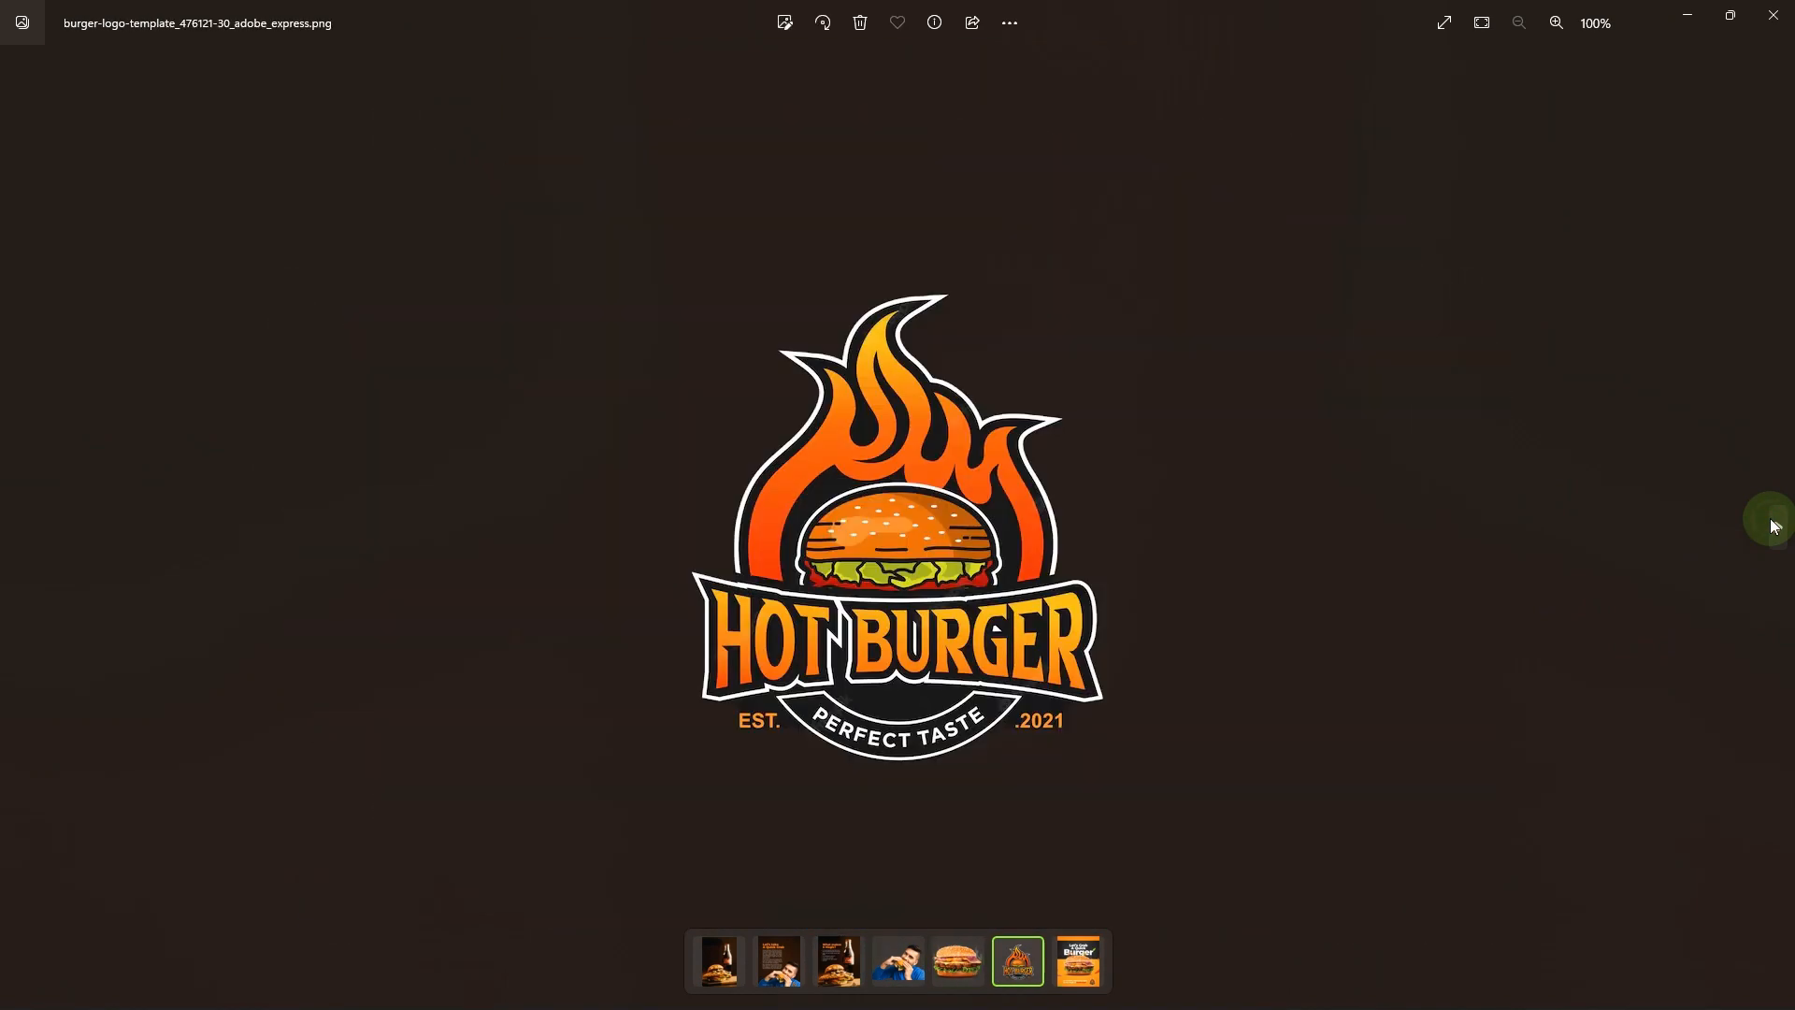
pyautogui.click(1773, 524)
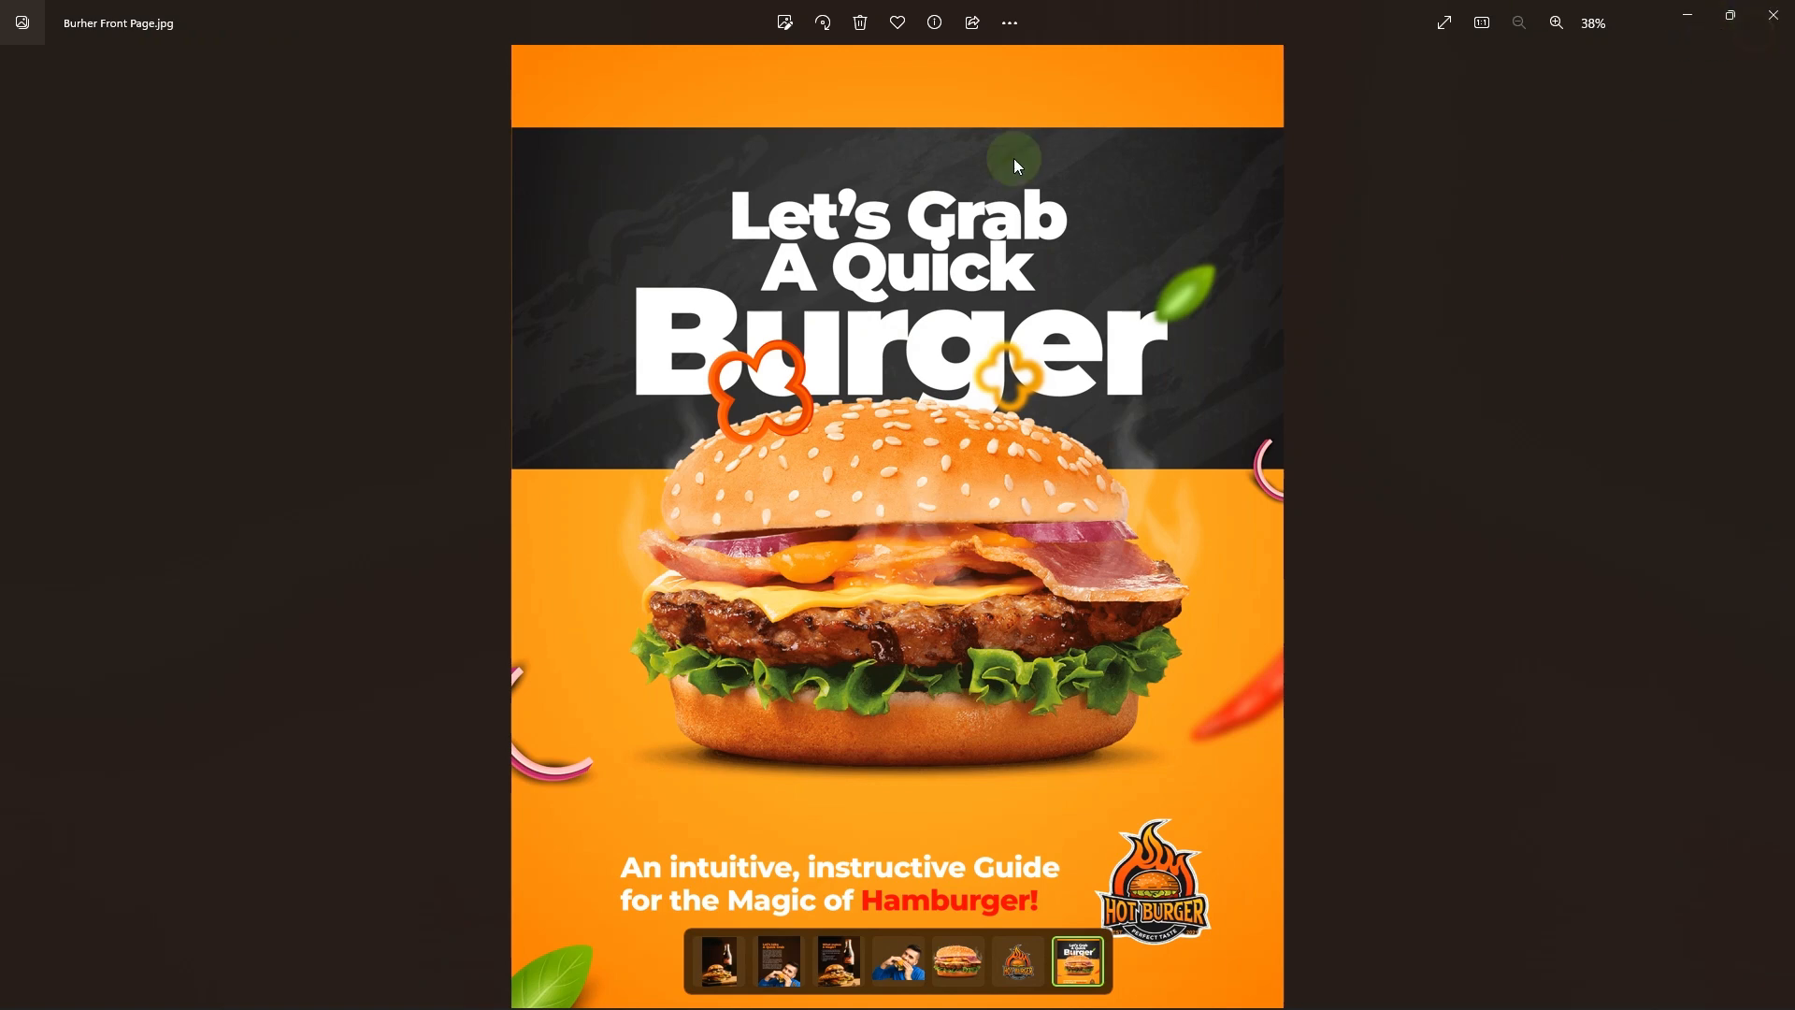
pyautogui.click(1774, 15)
pyautogui.click(816, 194)
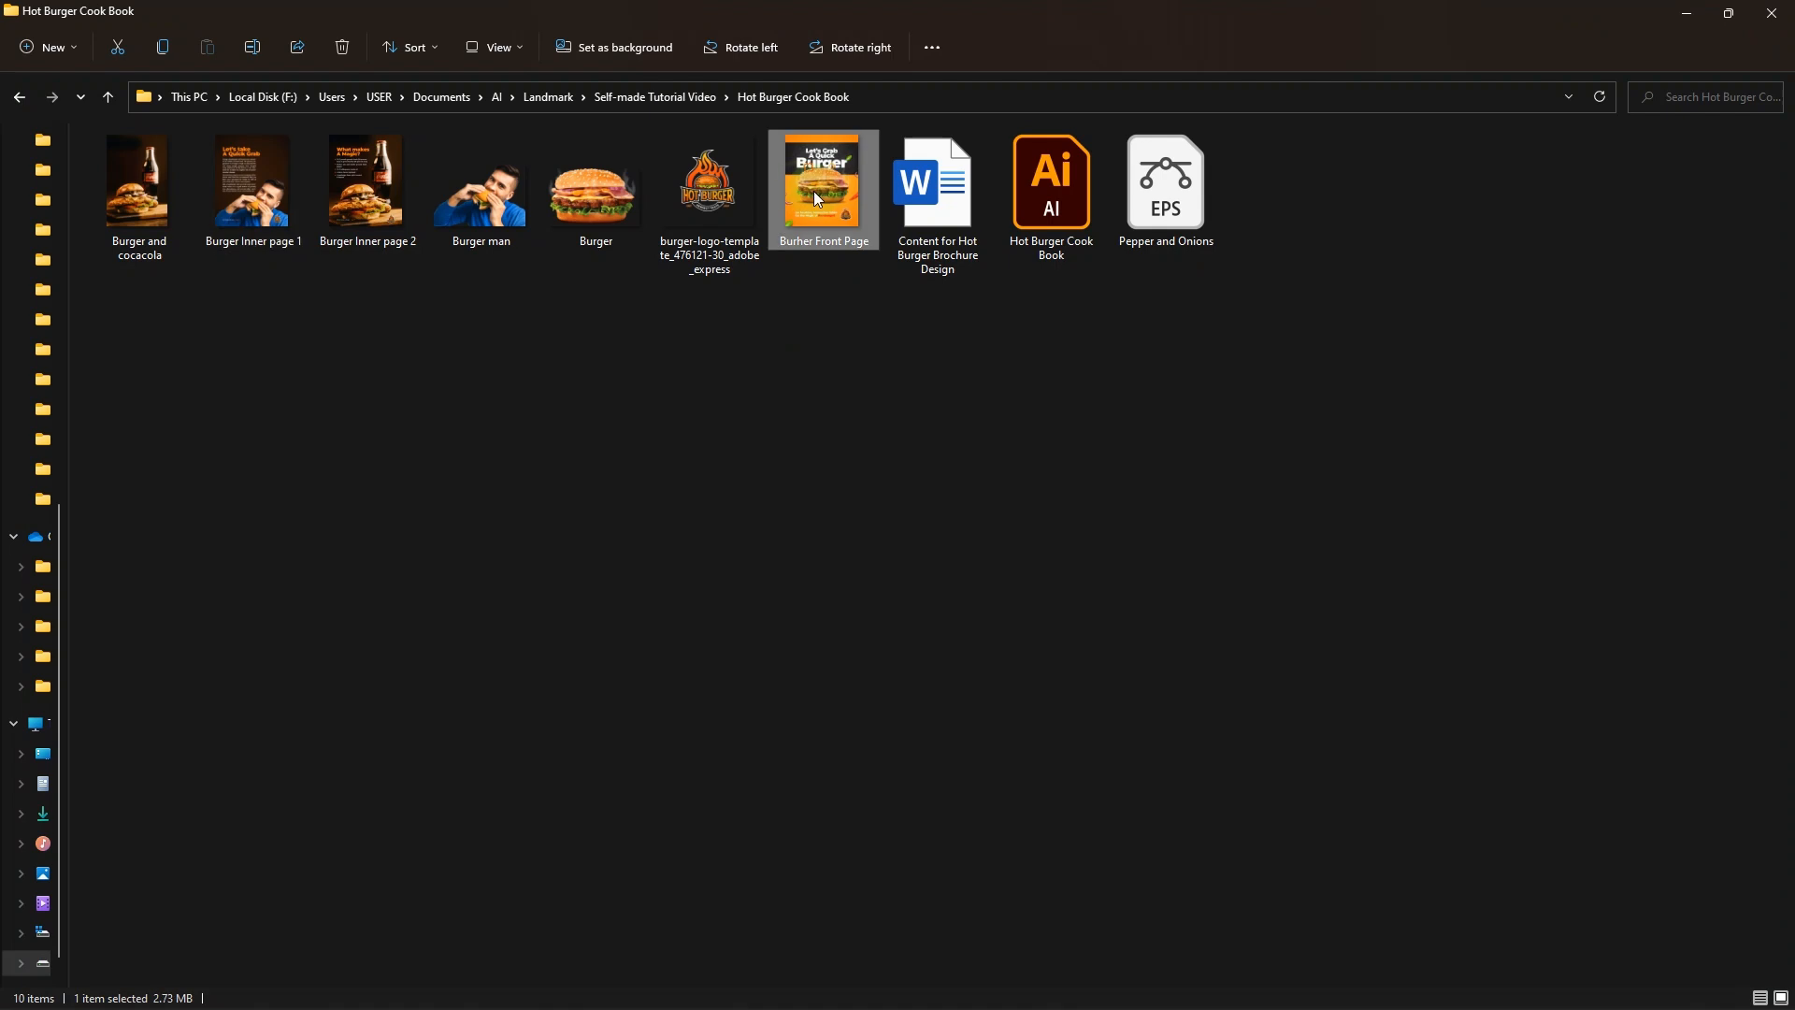
pyautogui.click(332, 213)
pyautogui.click(276, 215)
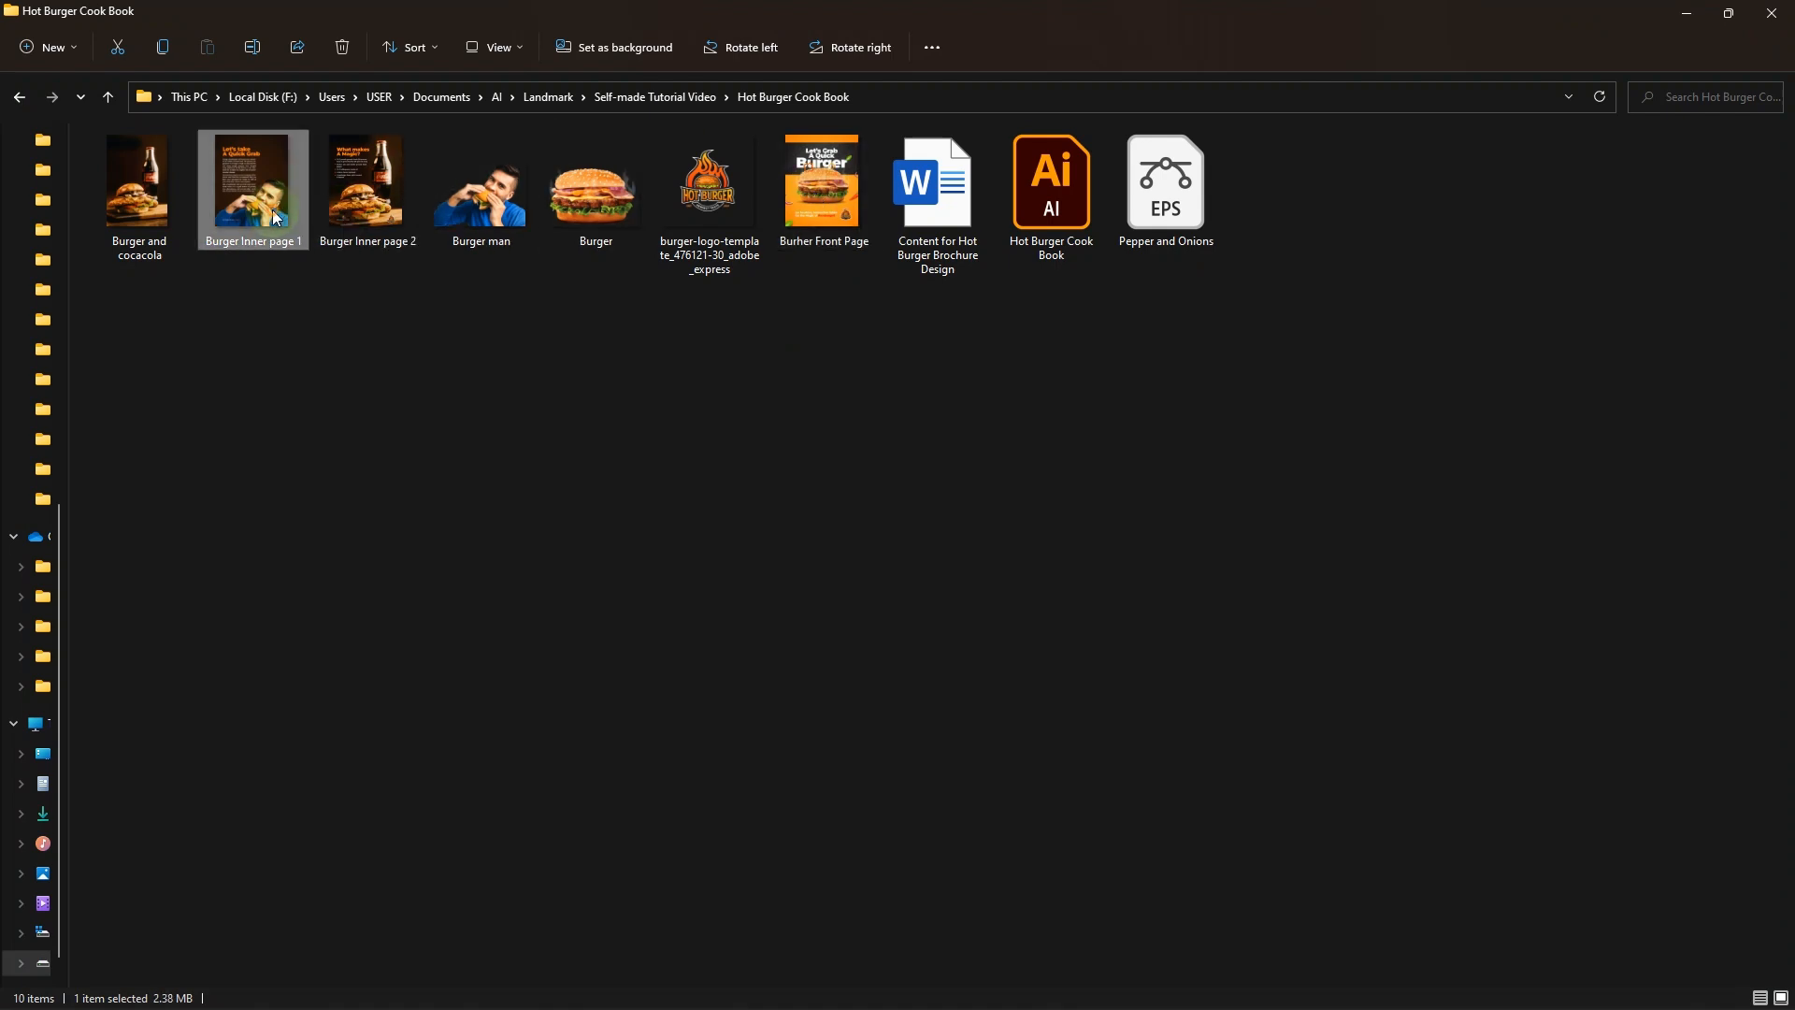
pyautogui.click(360, 201)
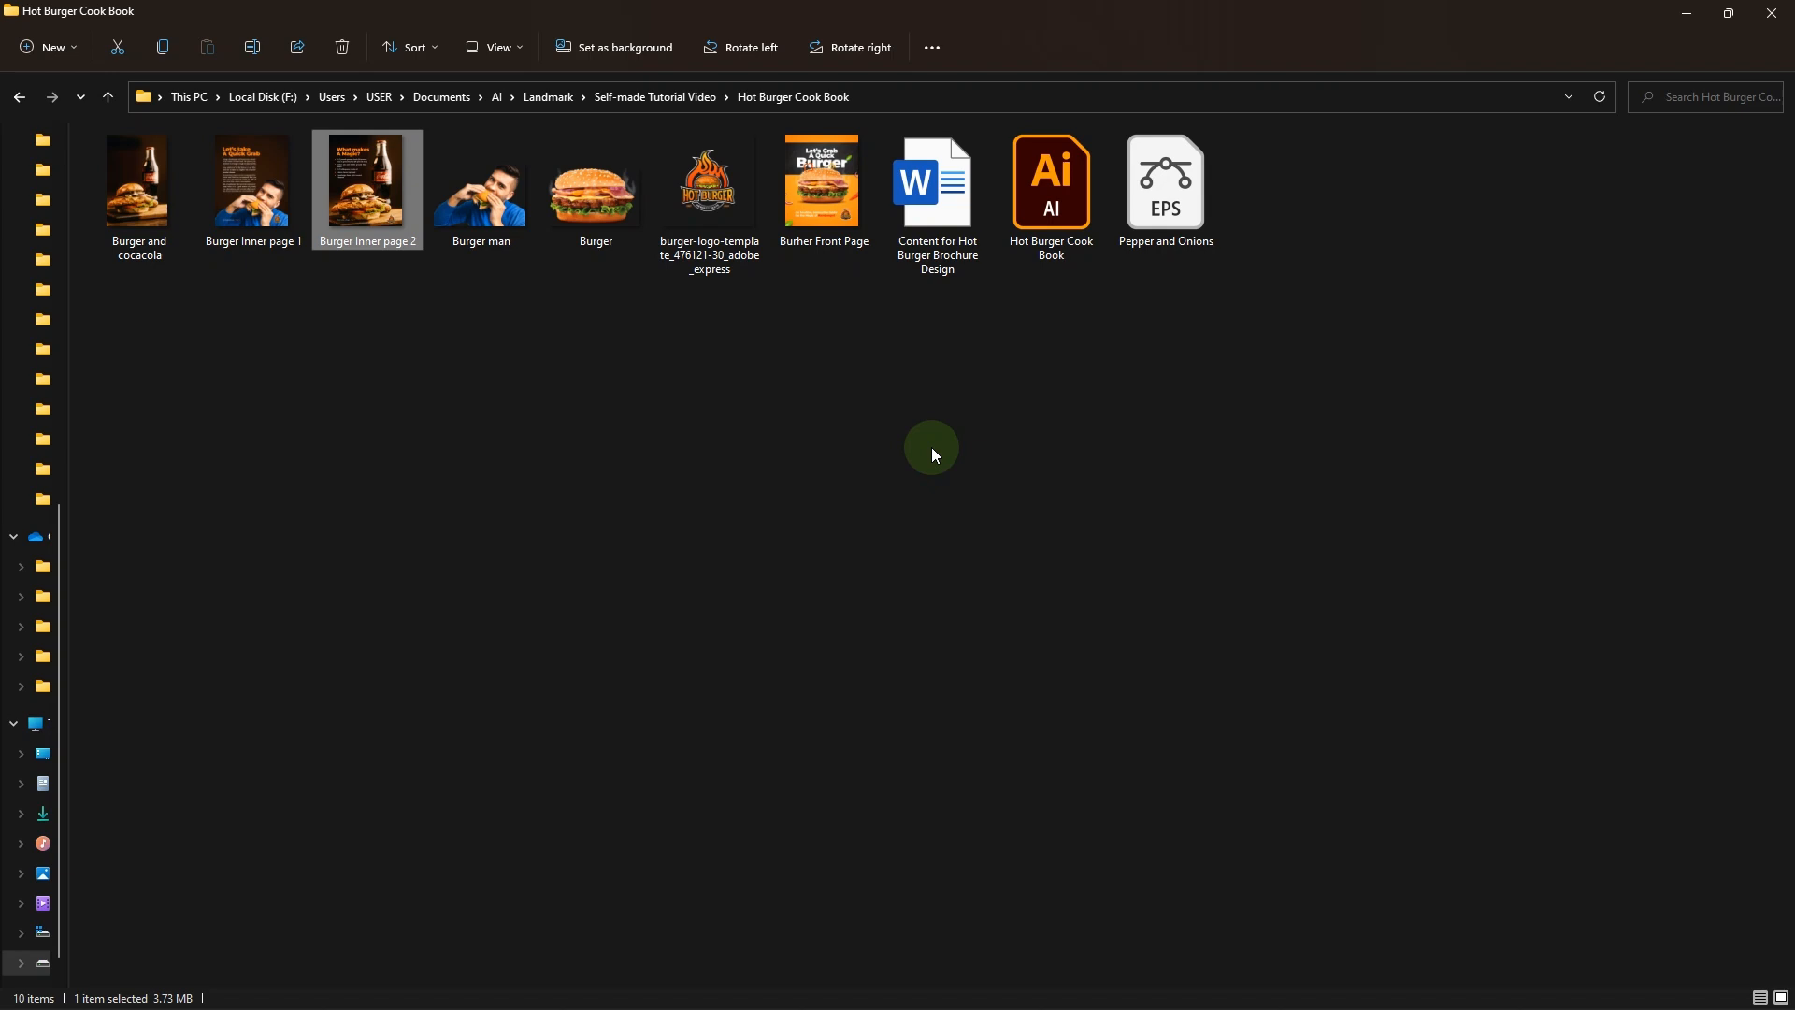
# Step: Switch back to Illustrator and start saving a copy of the cook book document in the Hot Burger Cook Book folder
pyautogui.press('super+Tab')
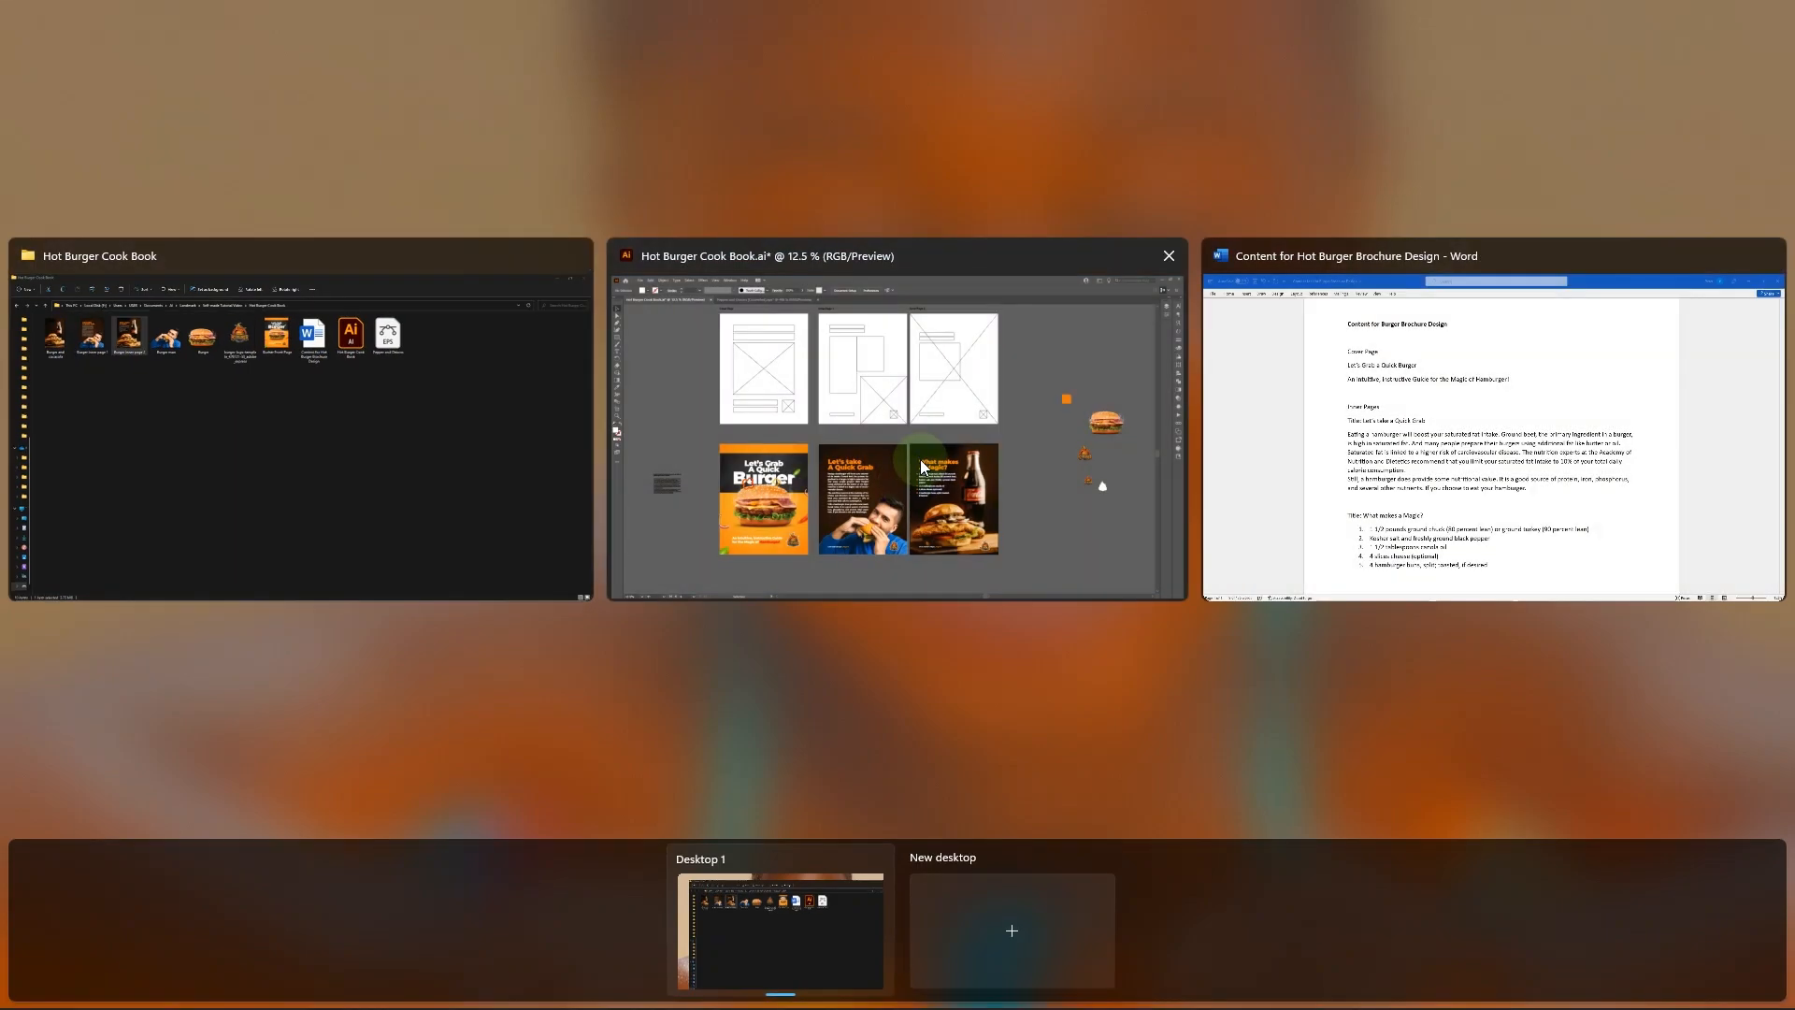
pyautogui.click(921, 465)
pyautogui.scroll(-4, 1215, 671)
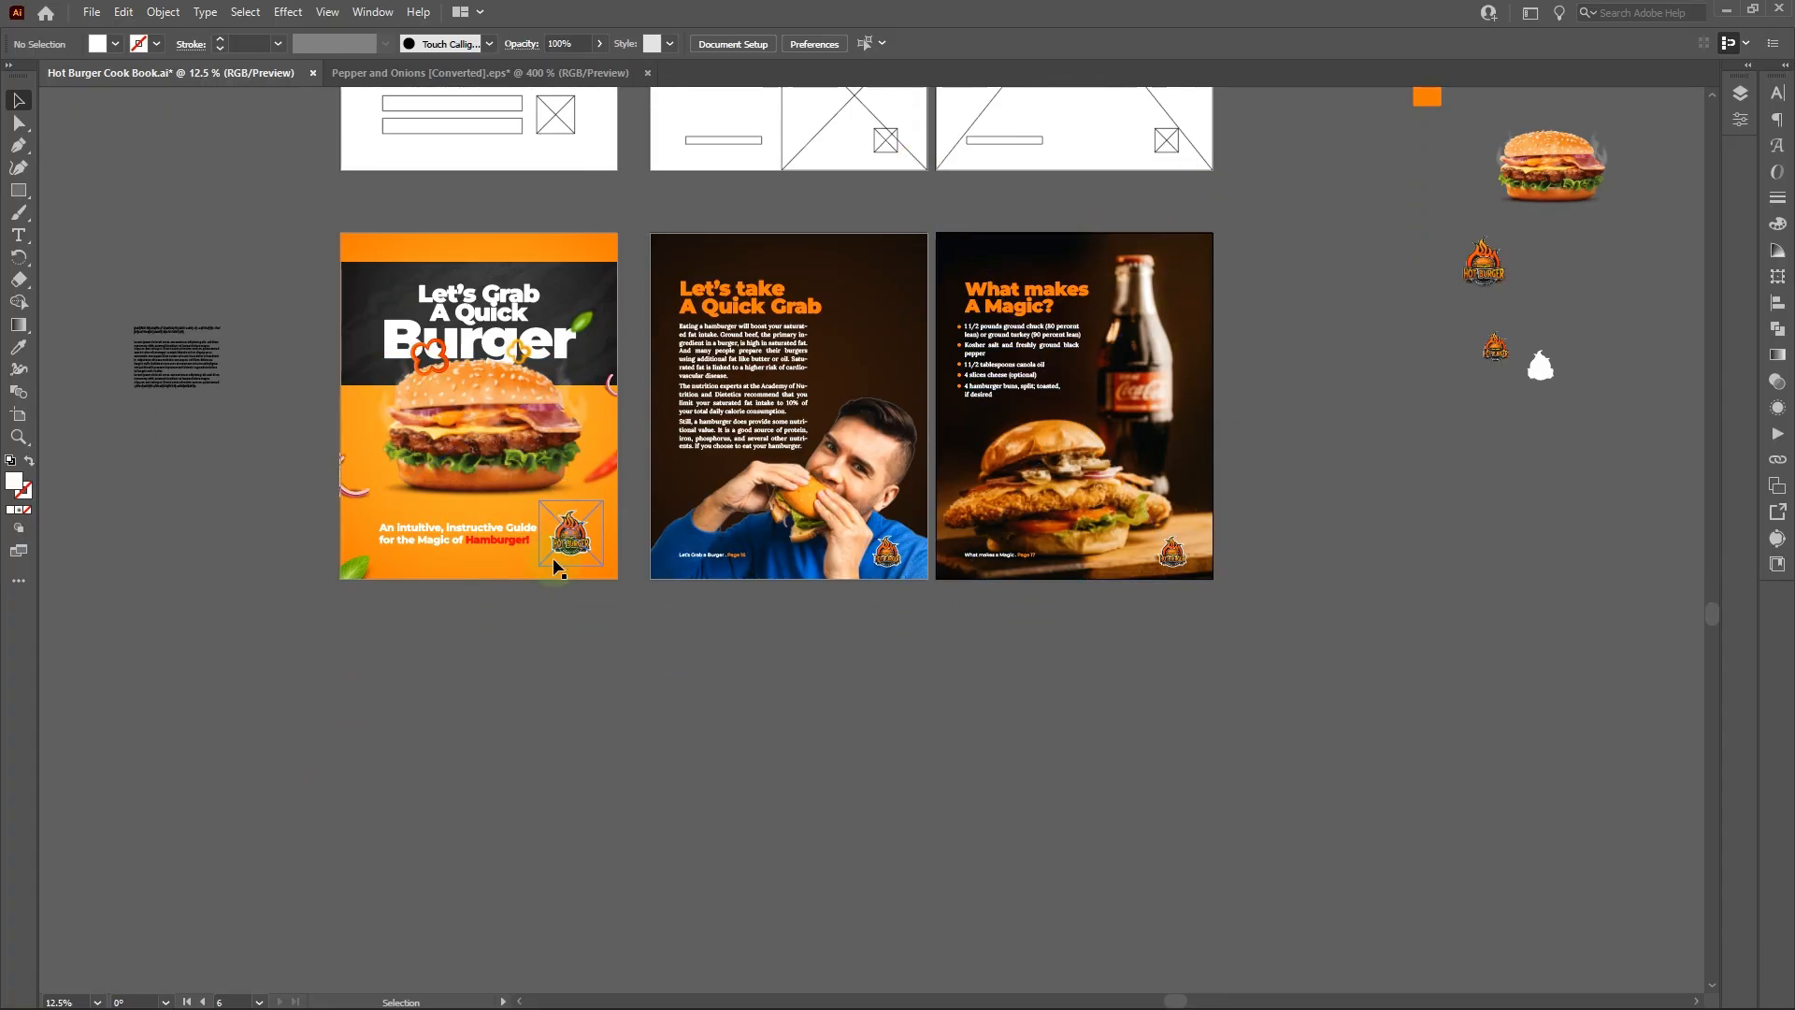
pyautogui.scroll(-2, 552, 560)
pyautogui.click(94, 13)
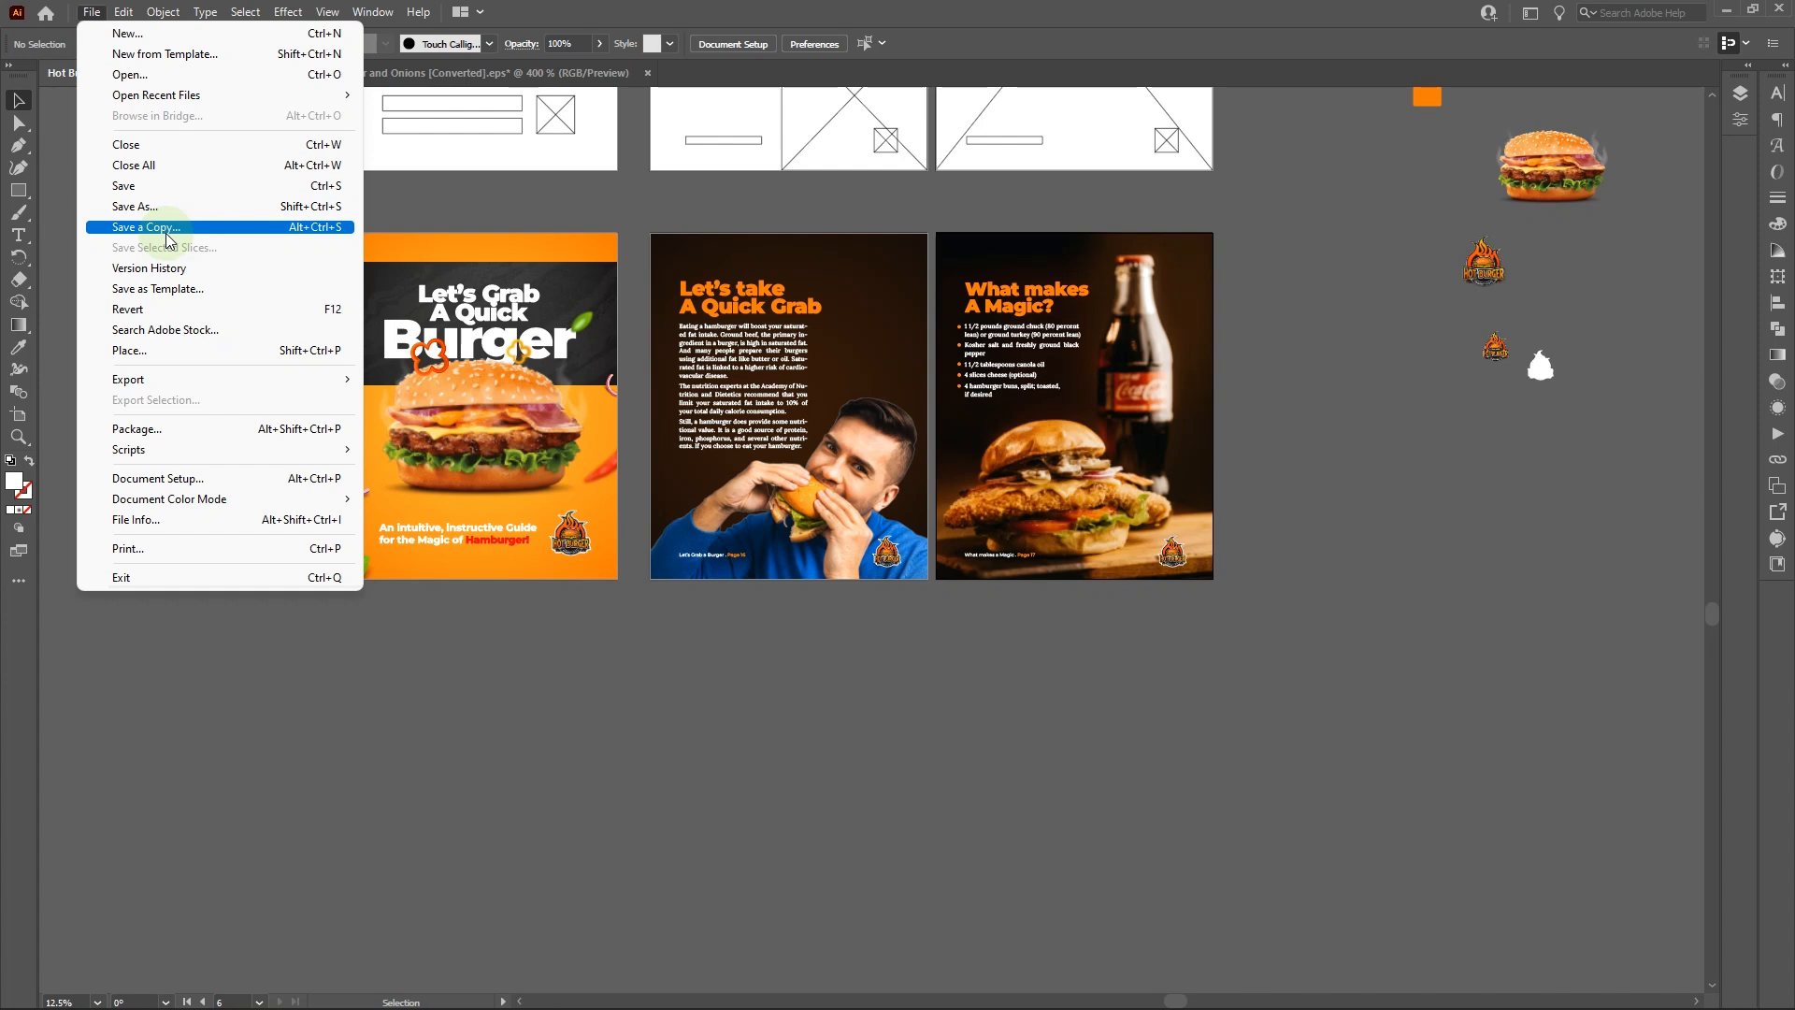
pyautogui.click(166, 229)
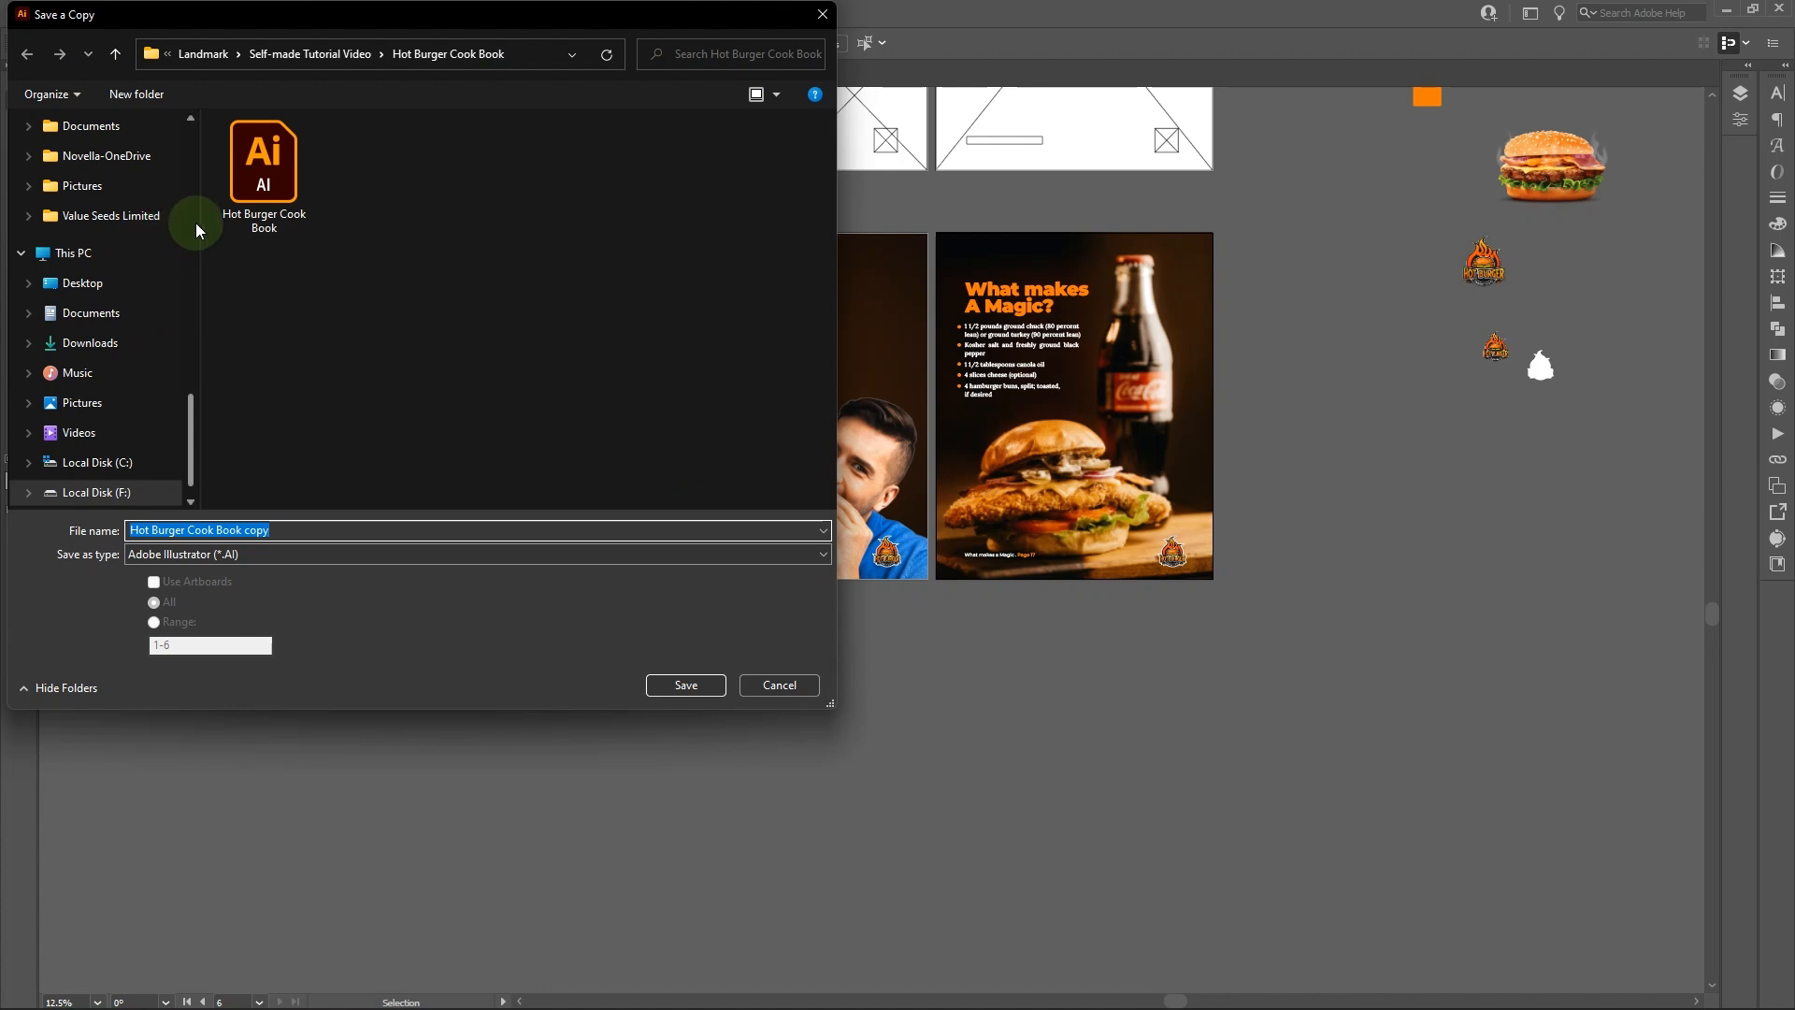
pyautogui.moveTo(203, 223); pyautogui.dragTo(78, 209)
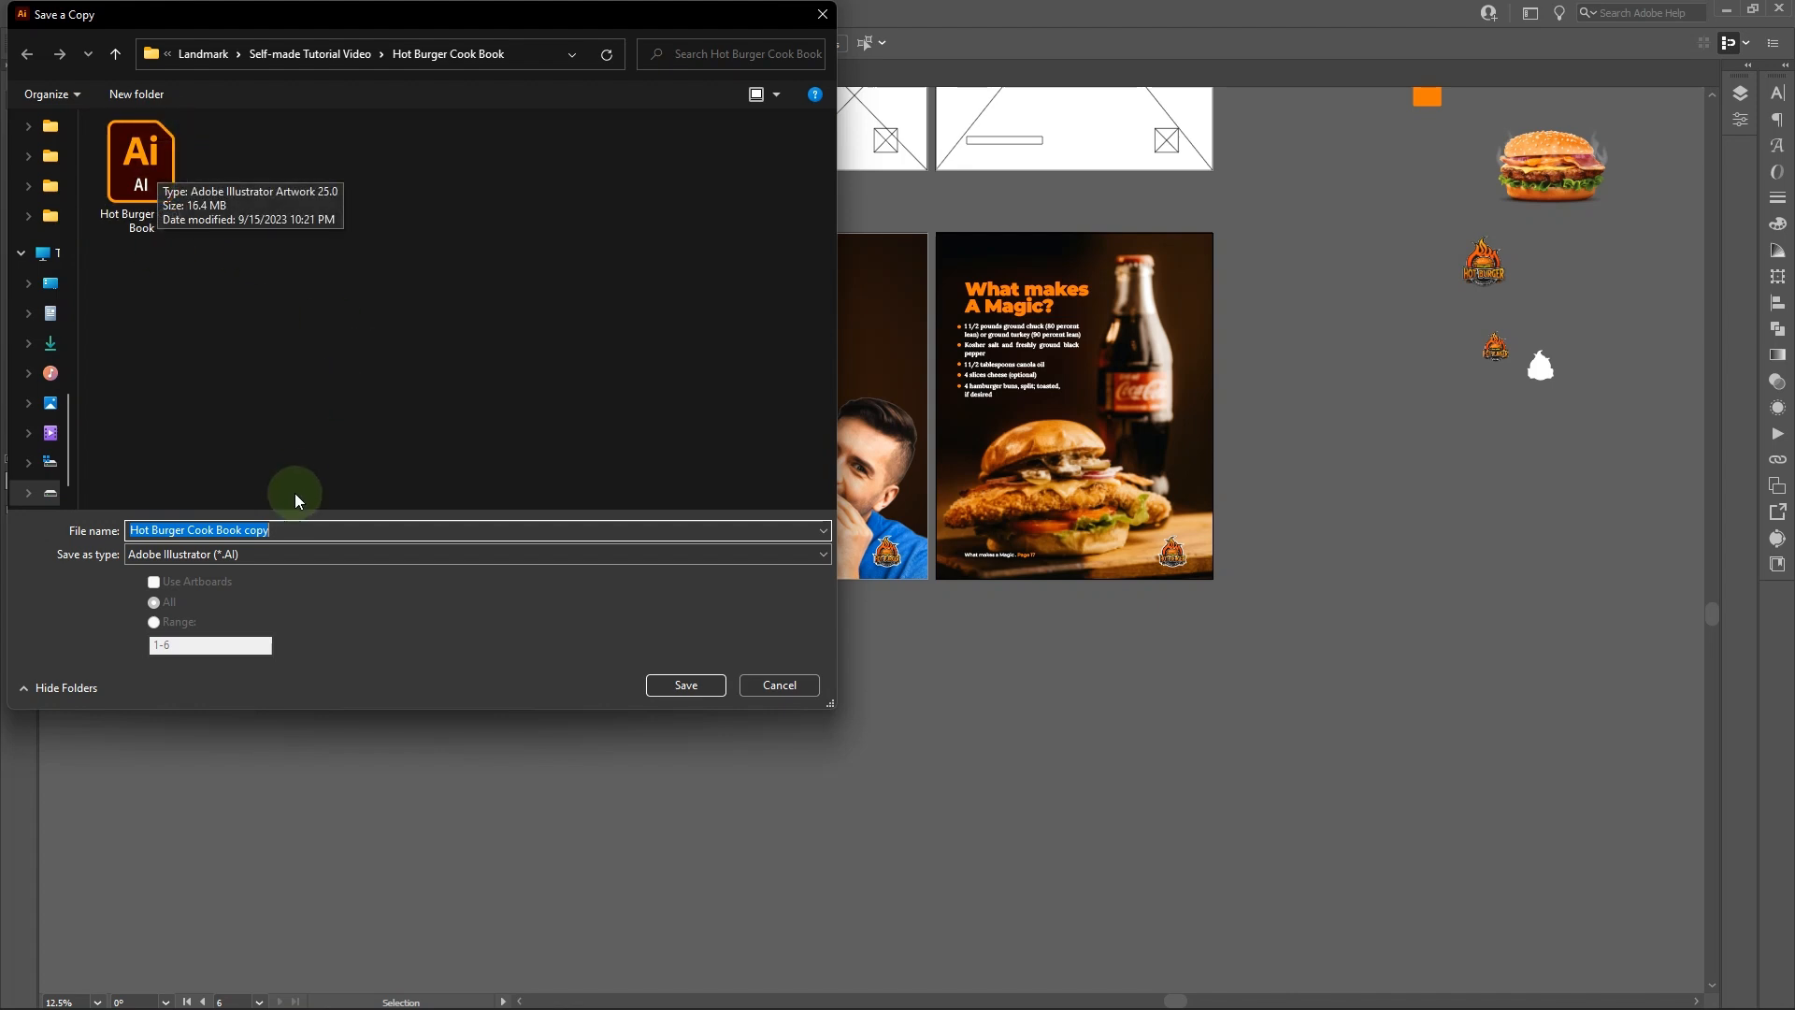
# Step: Name the copy "Hot Burger Cook Book (Print-Ready)"
pyautogui.click(299, 532)
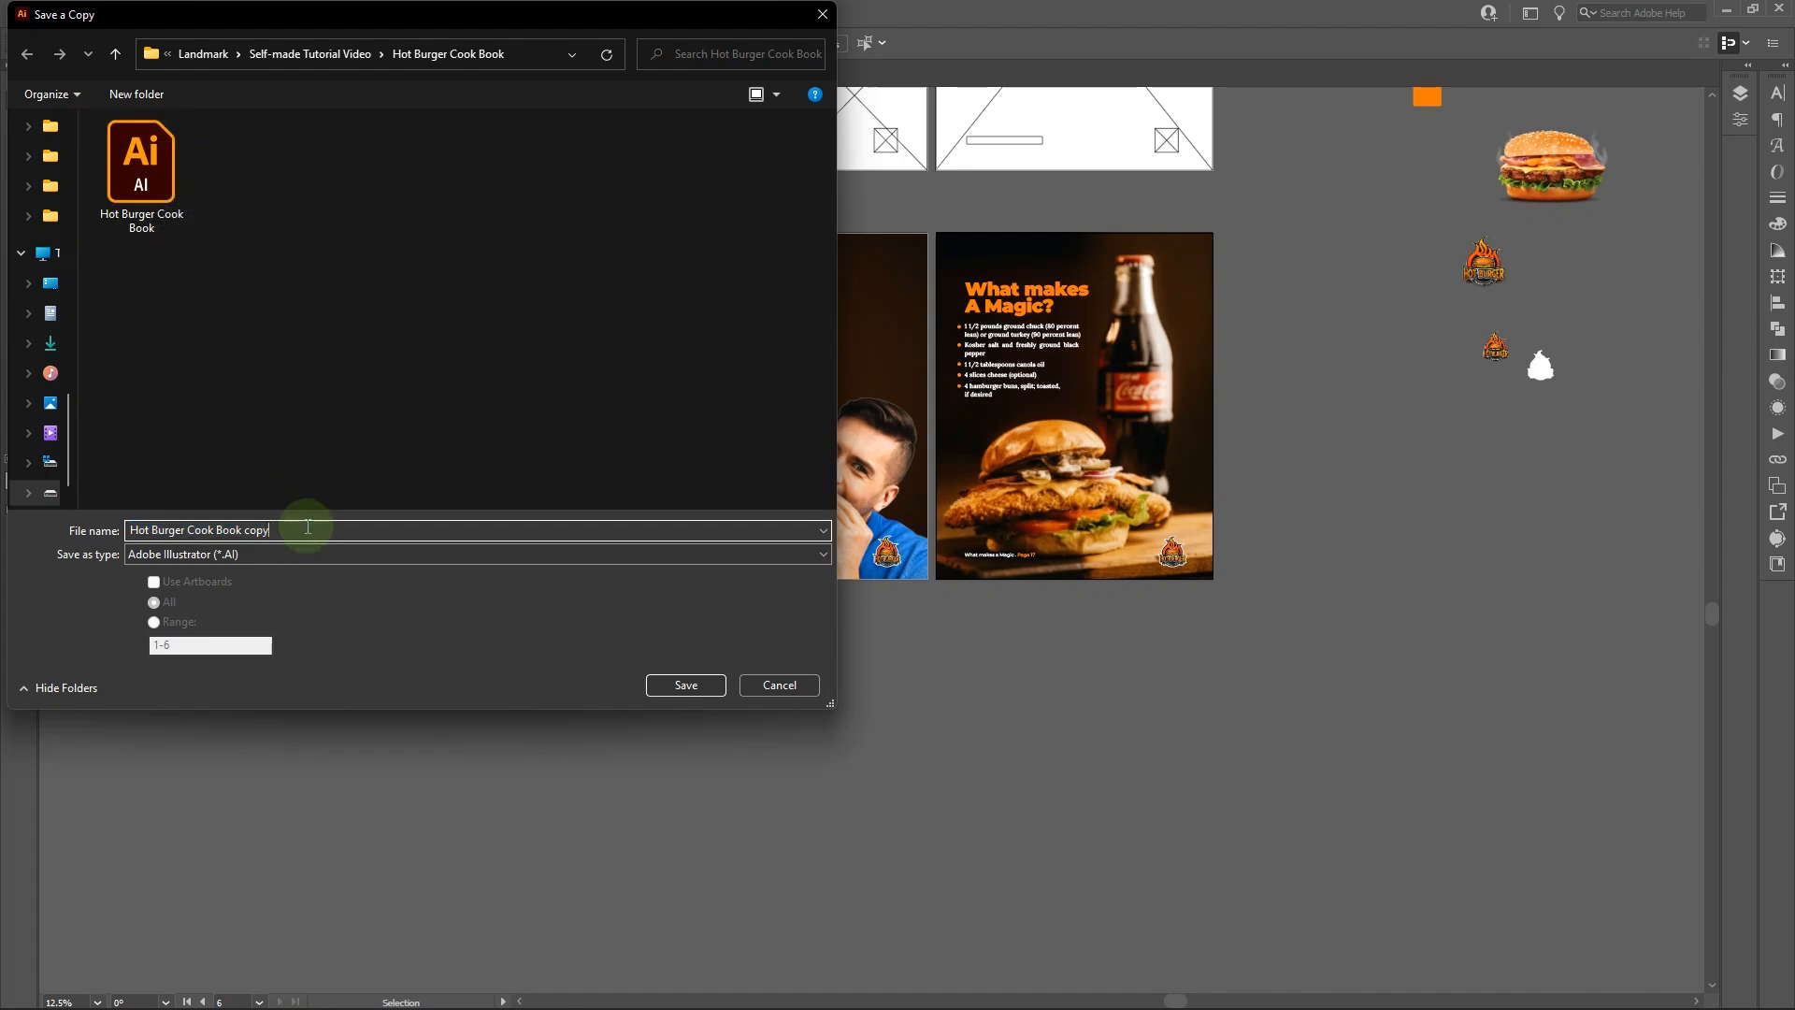
pyautogui.press('BackSpace')
pyautogui.press('BackSpace')
pyautogui.press('BackSpace')
pyautogui.press('BackSpace')
pyautogui.press('BackSpace')
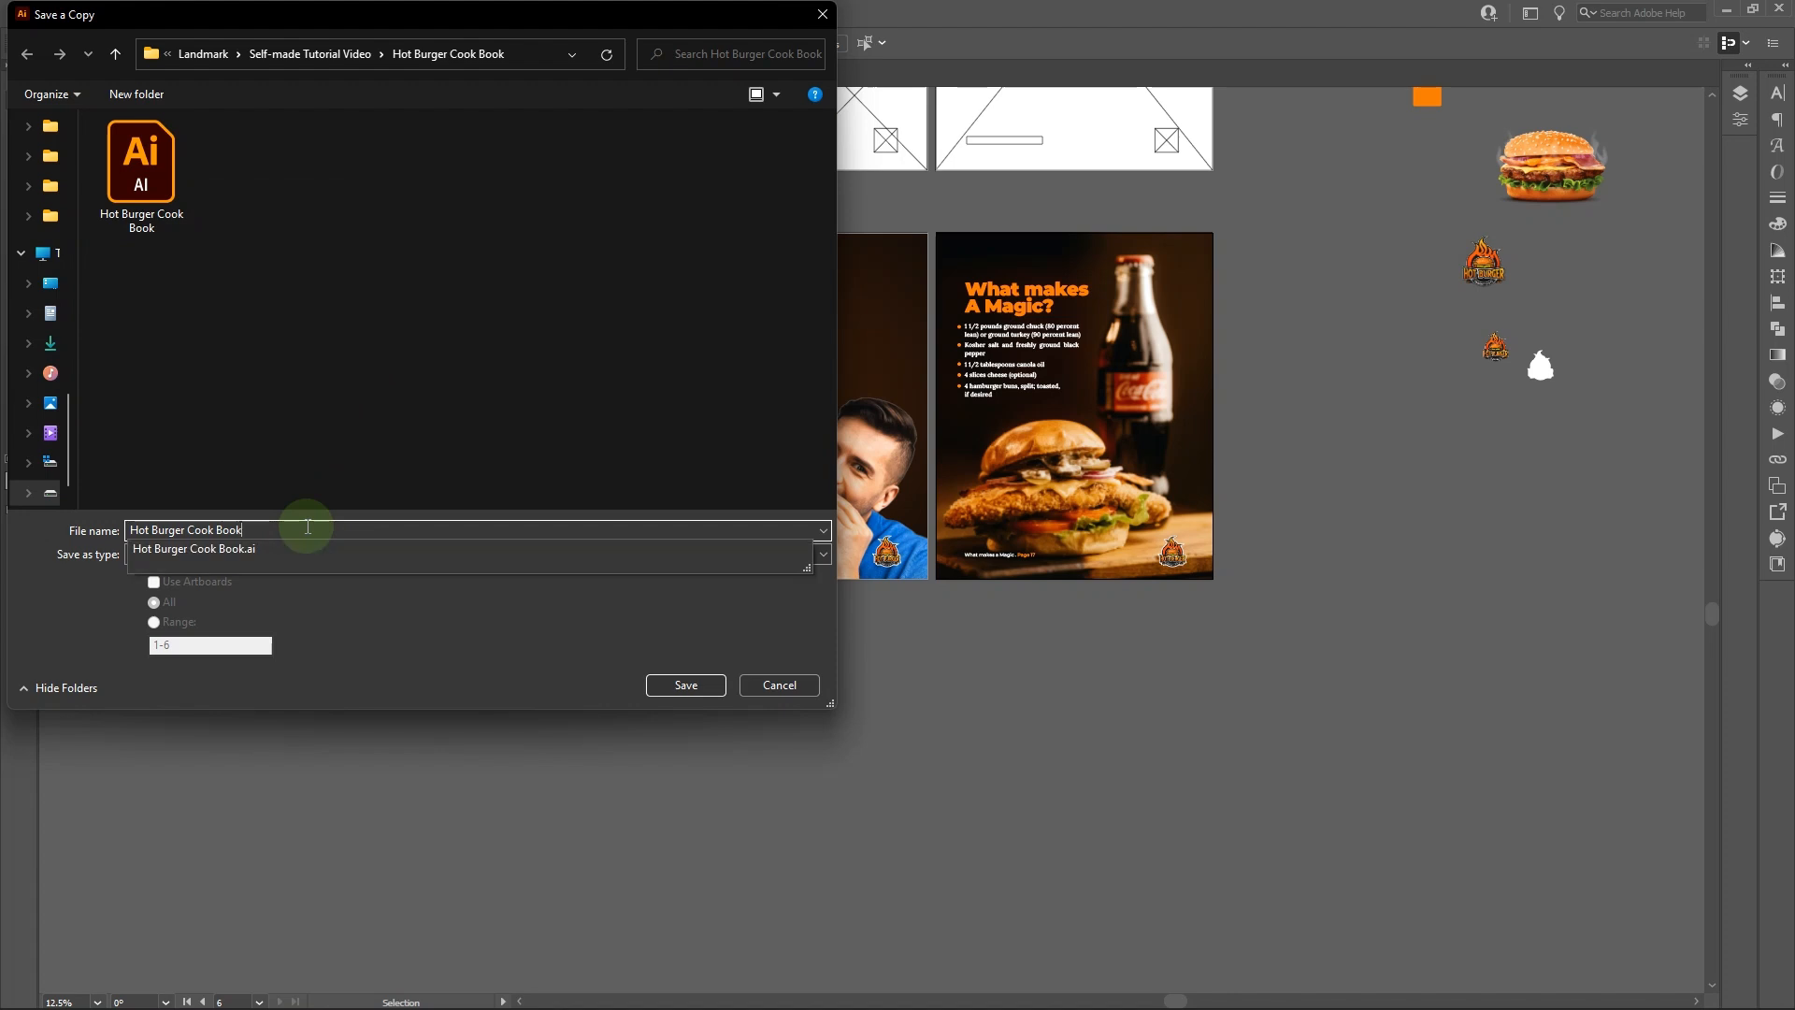
pyautogui.write('(Print0')
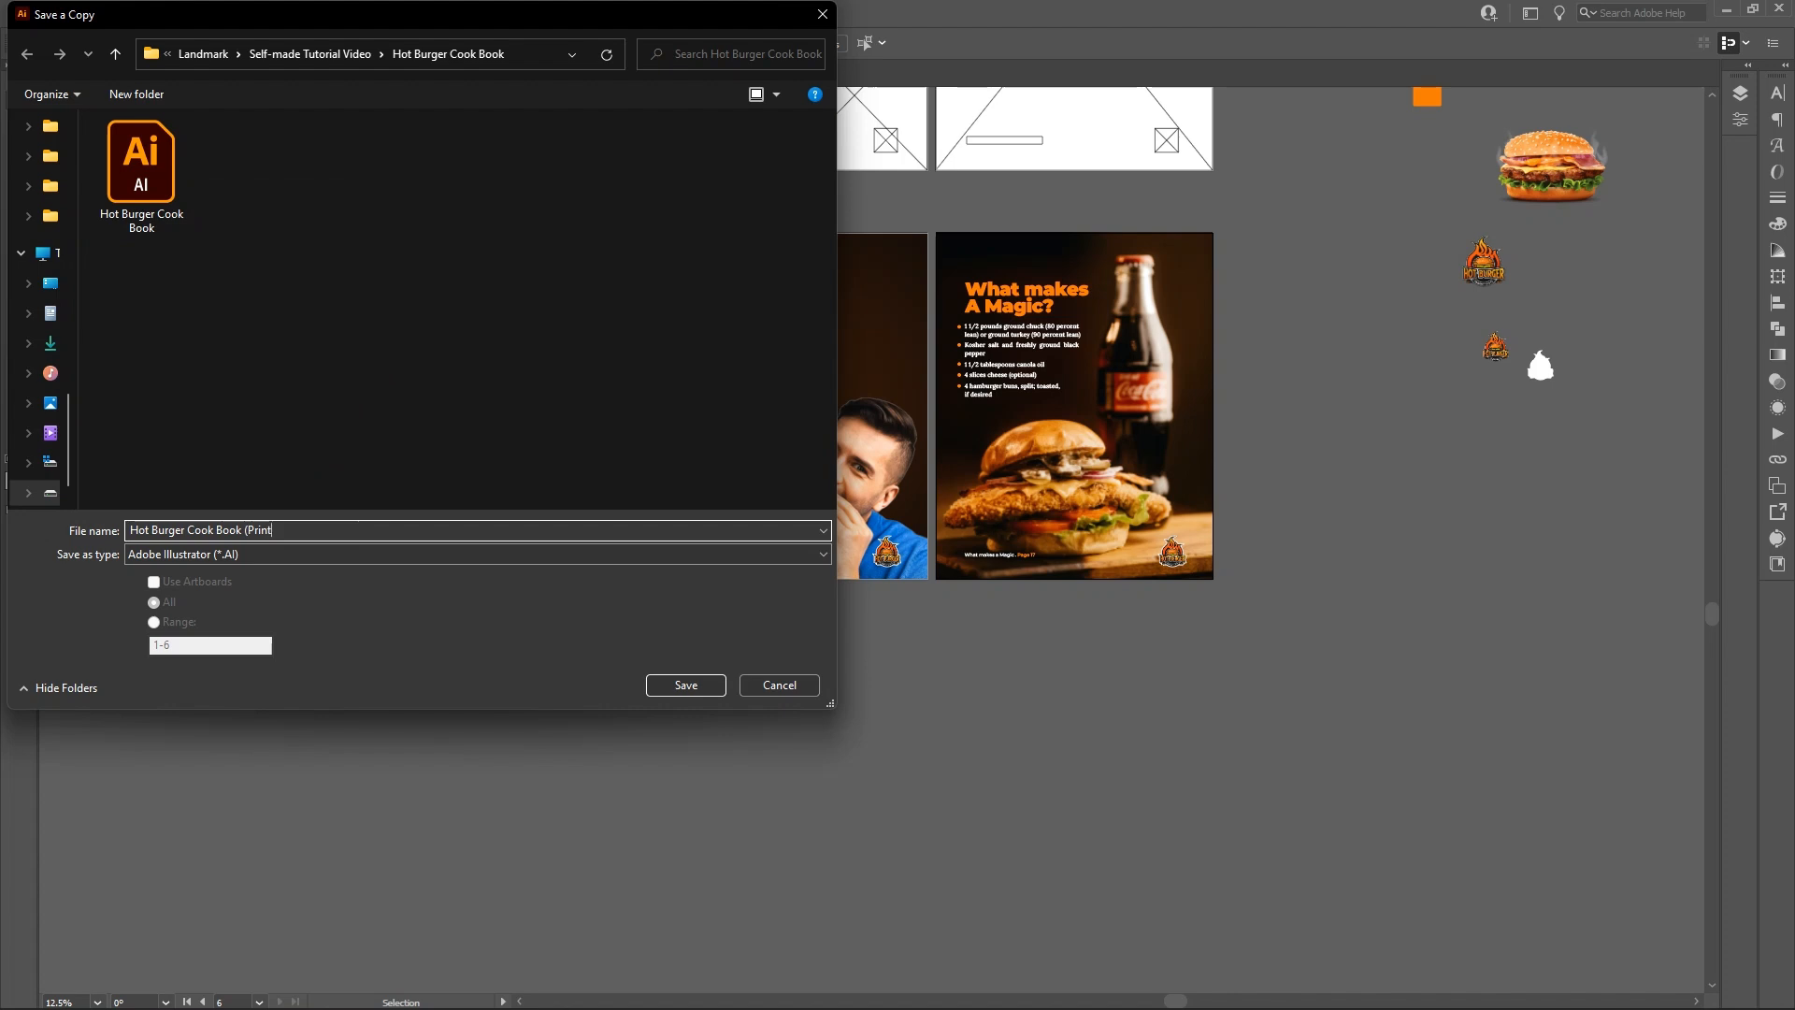
pyautogui.press('BackSpace')
pyautogui.write('-Ready)')
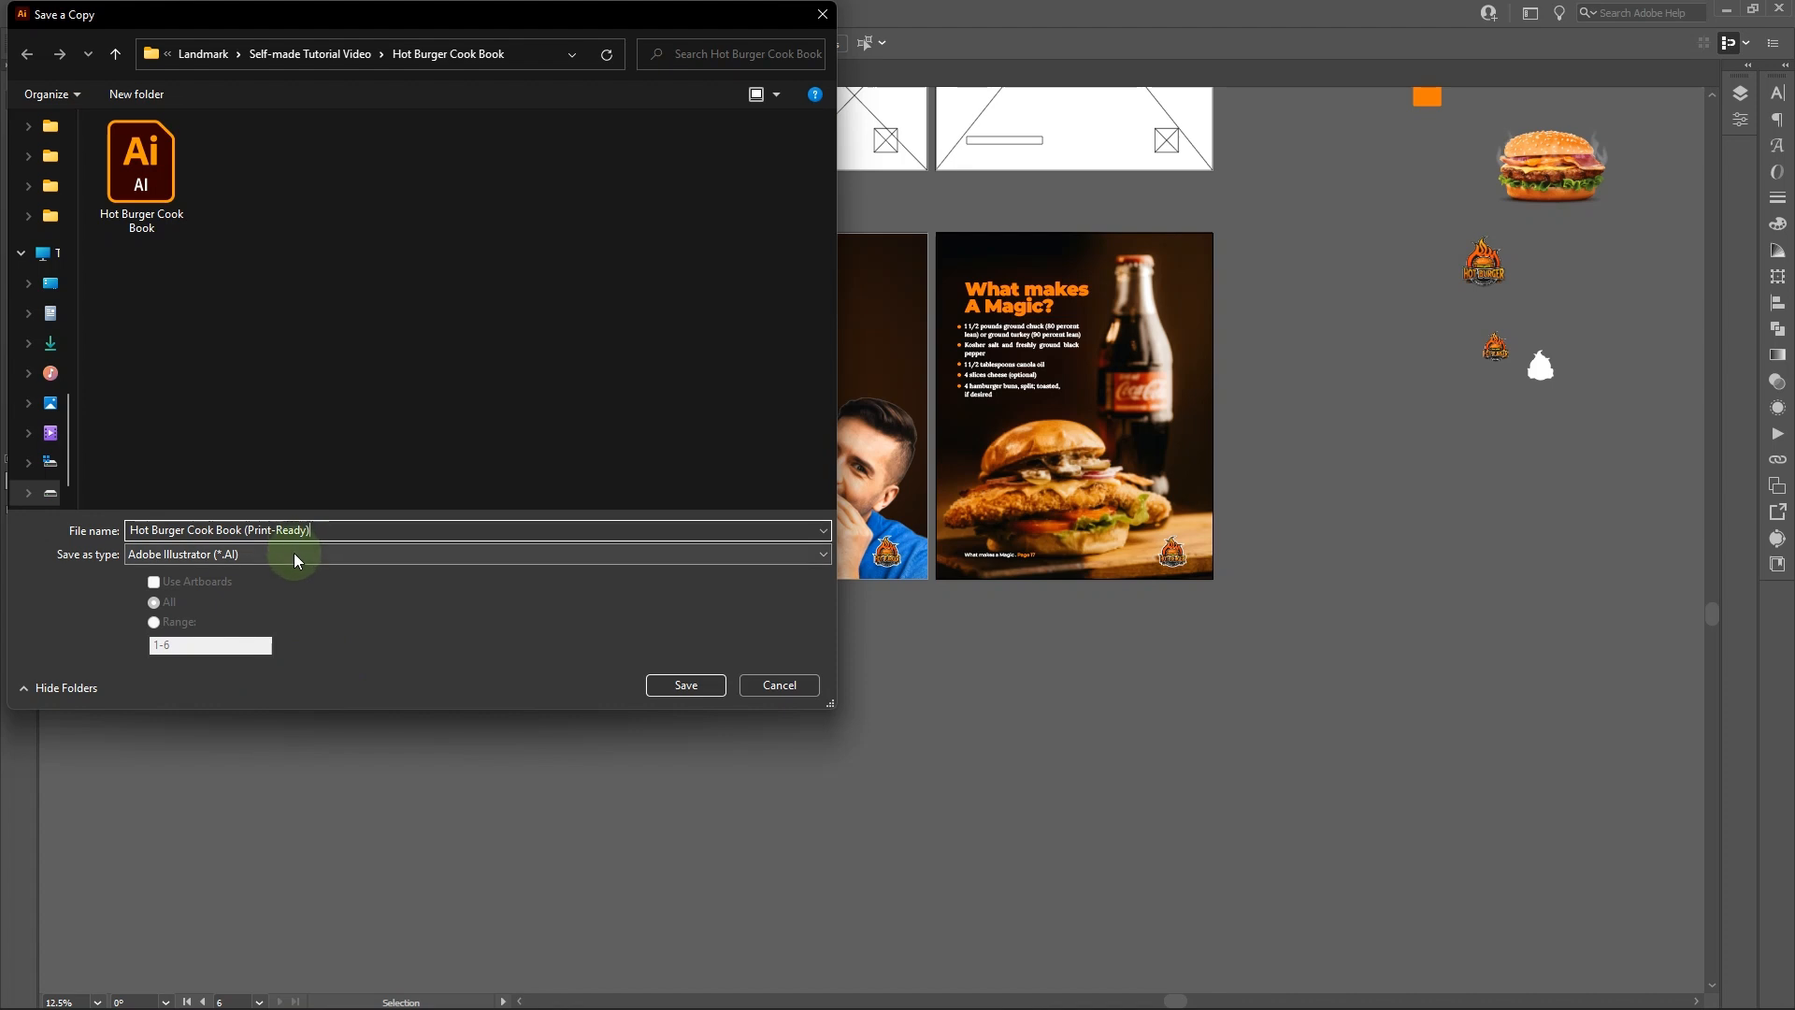
pyautogui.click(293, 553)
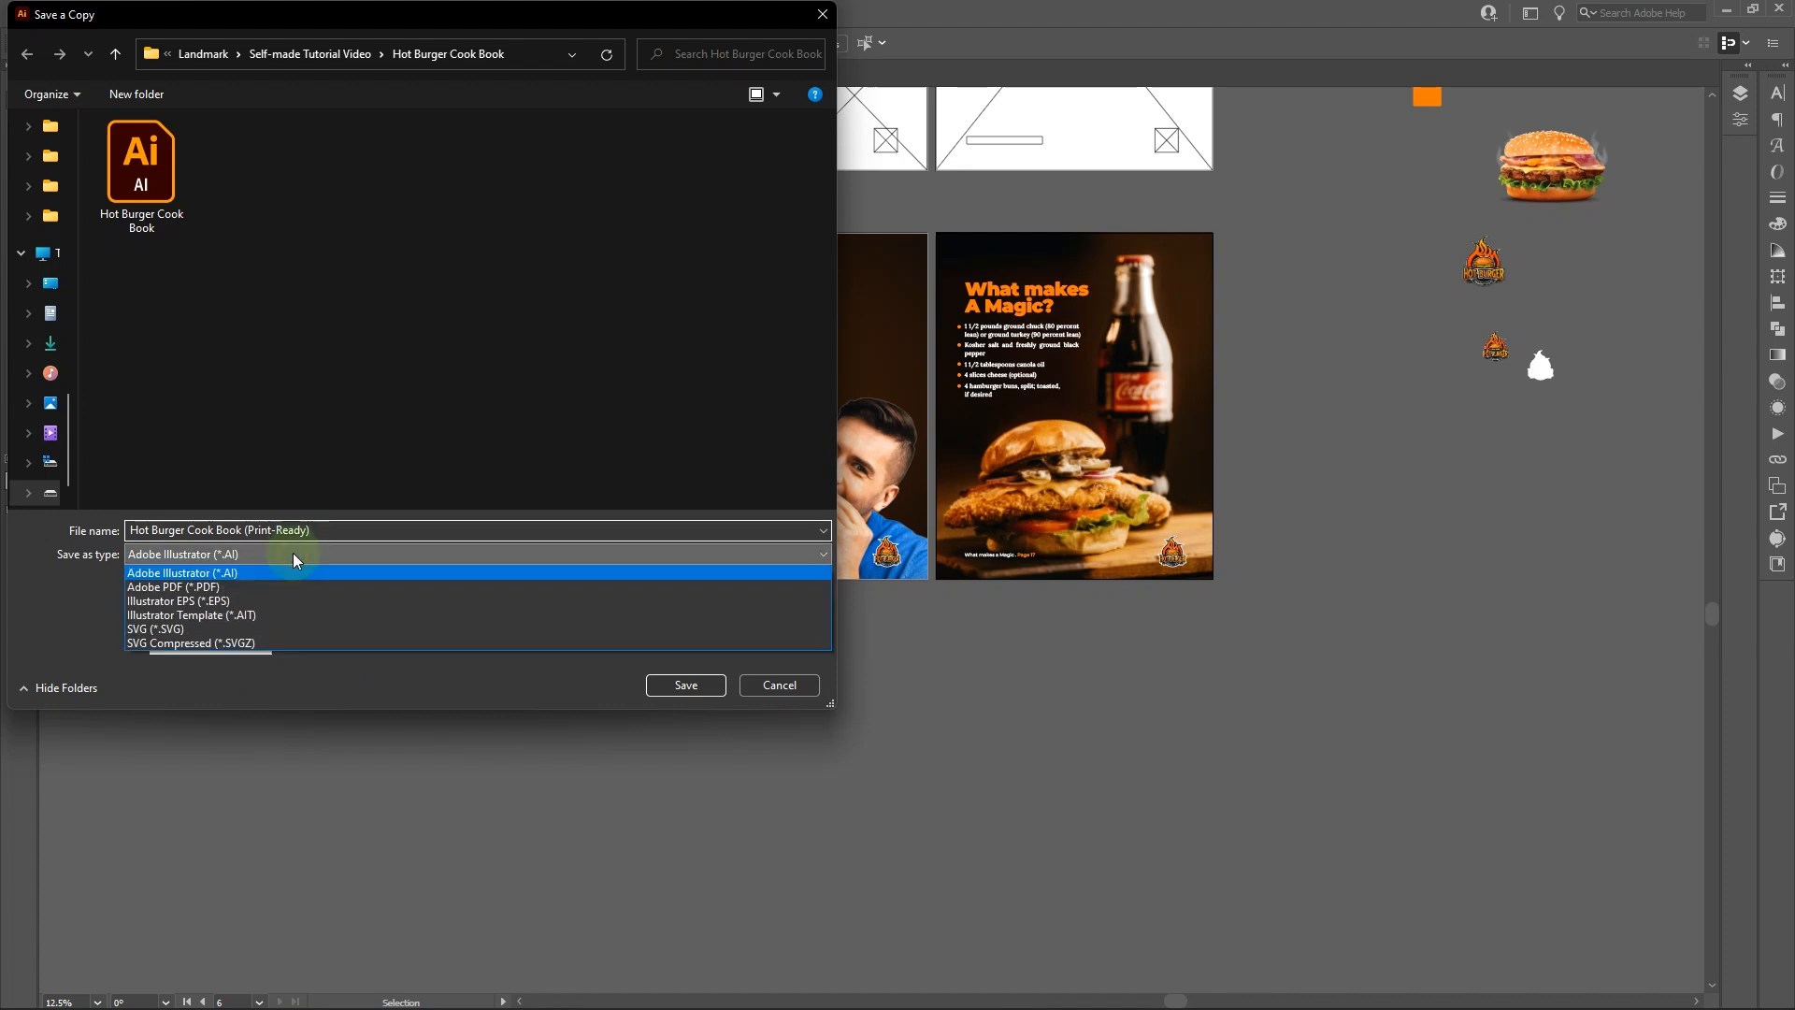
pyautogui.click(240, 587)
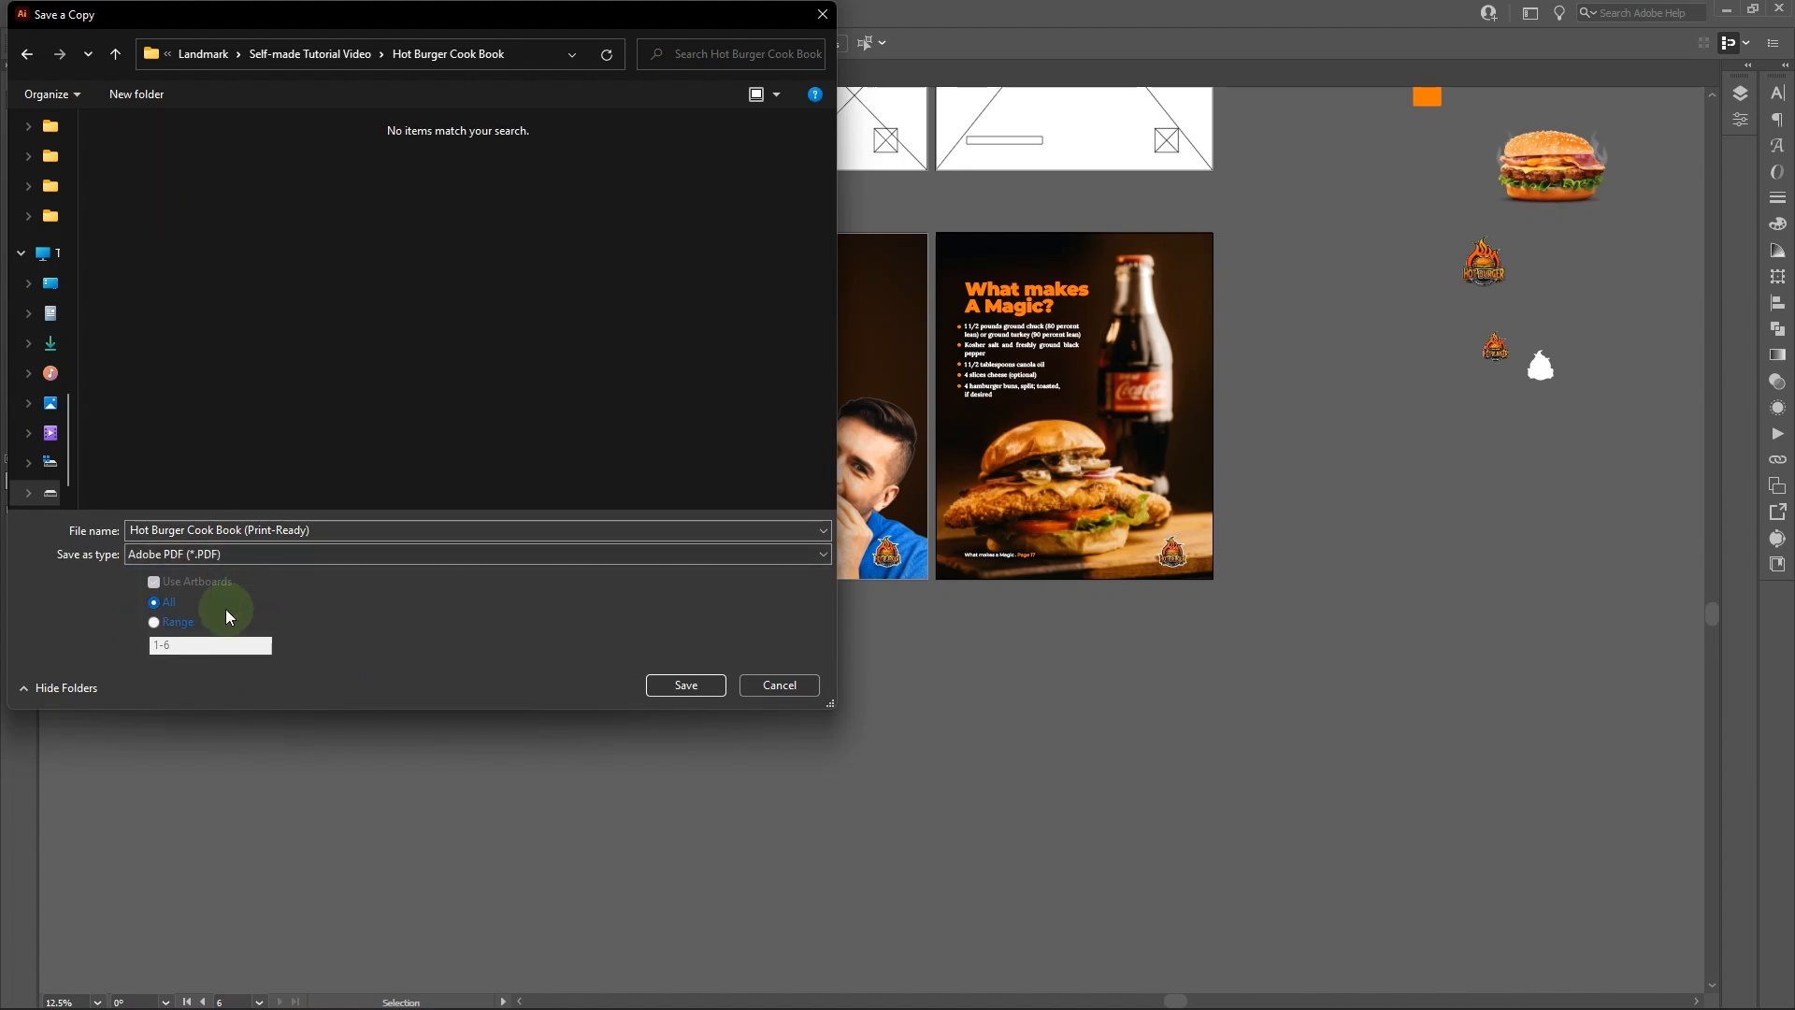
pyautogui.click(153, 622)
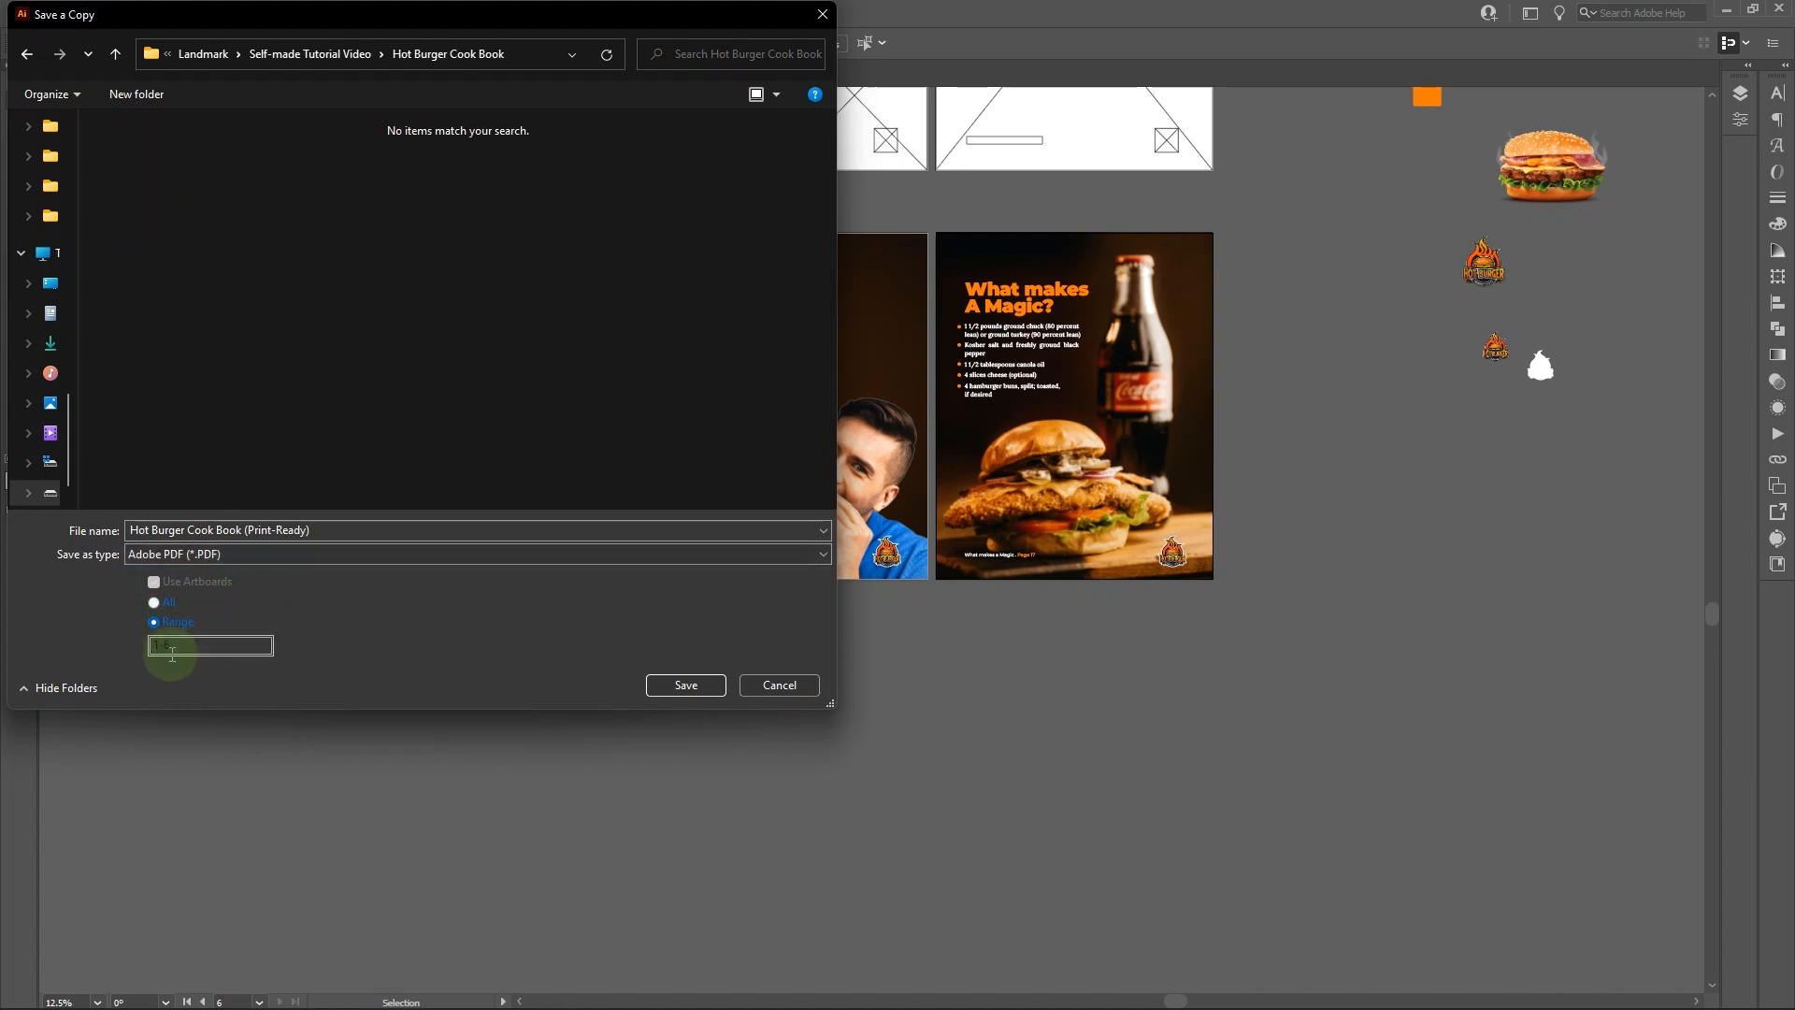
pyautogui.click(174, 643)
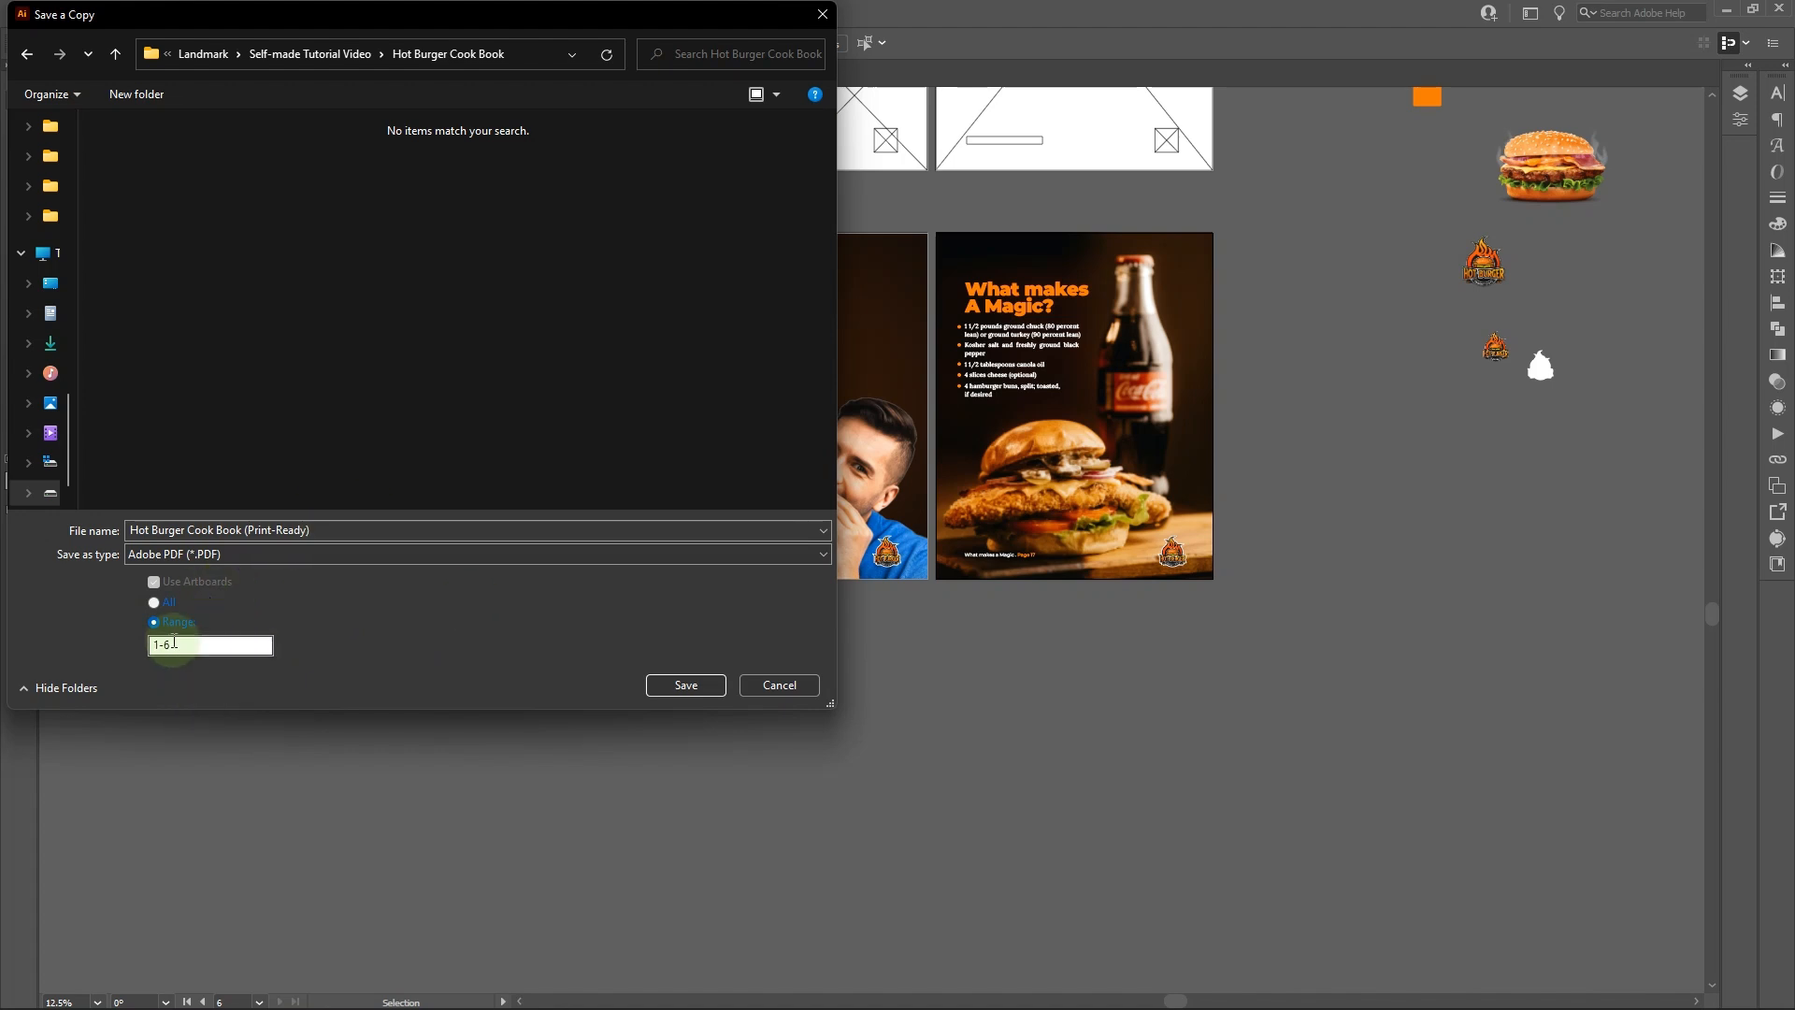
pyautogui.moveTo(159, 645); pyautogui.dragTo(147, 645)
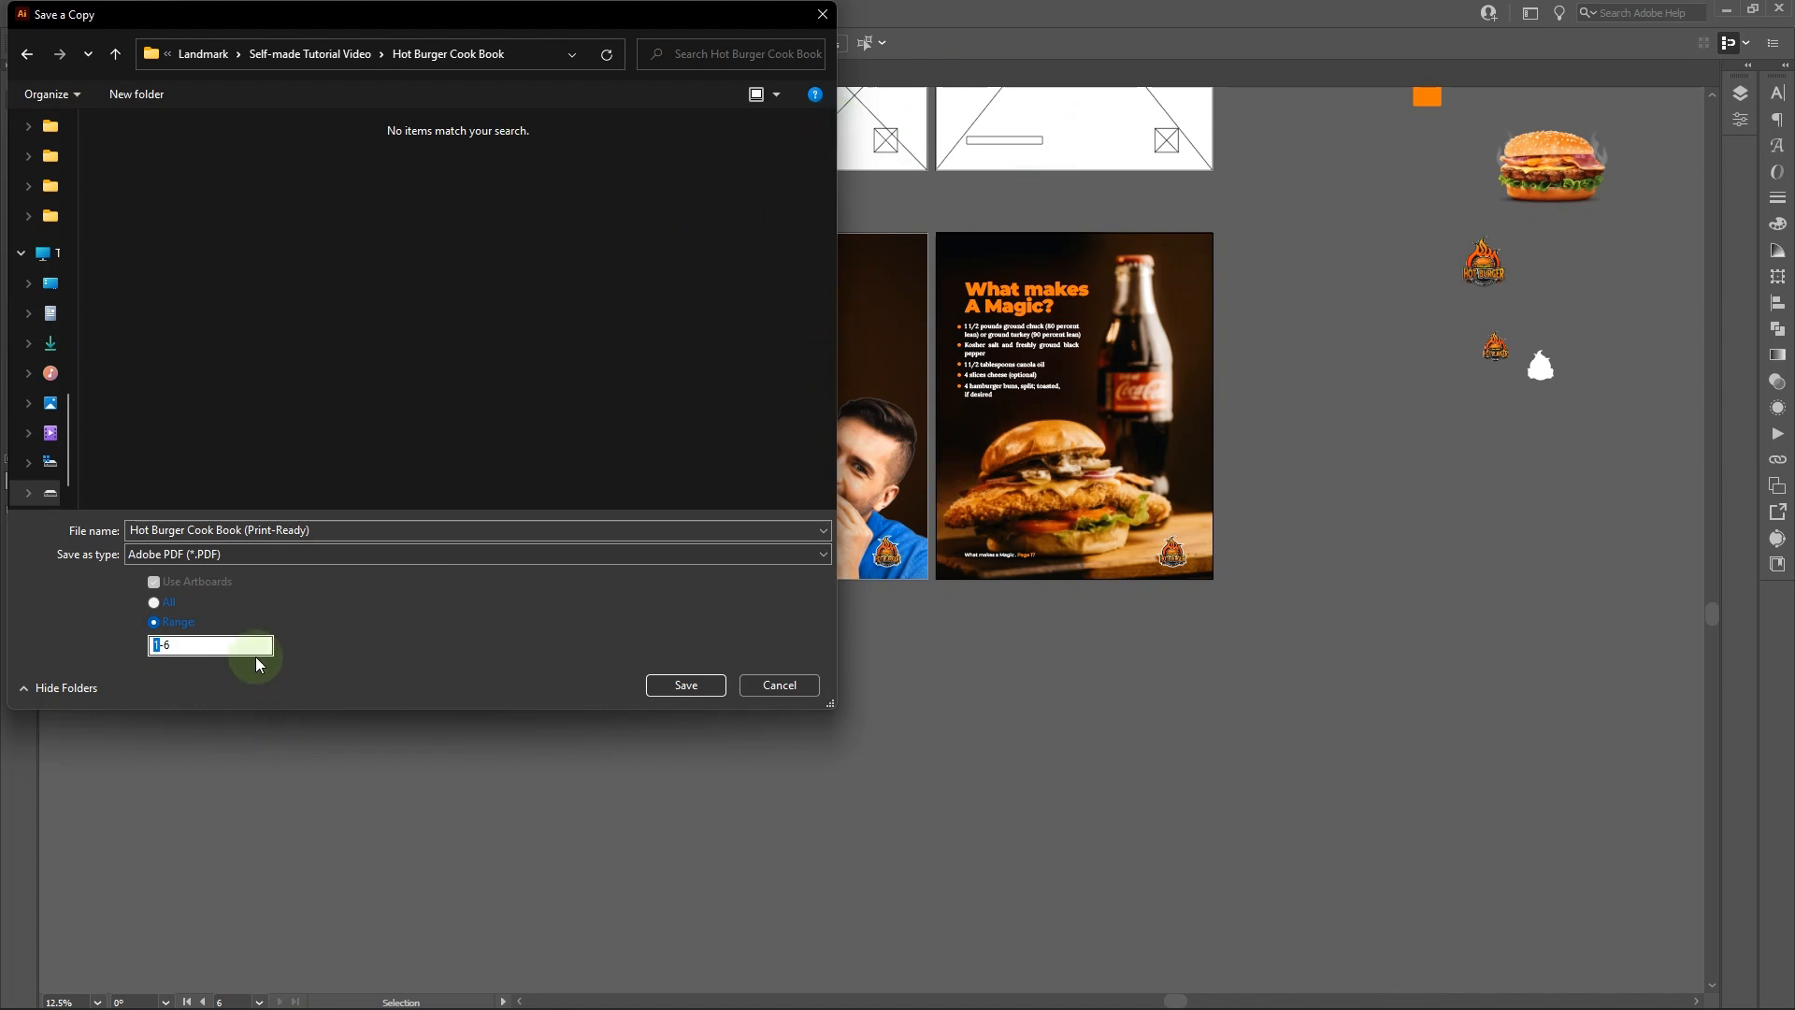
pyautogui.write('4')
pyautogui.click(780, 684)
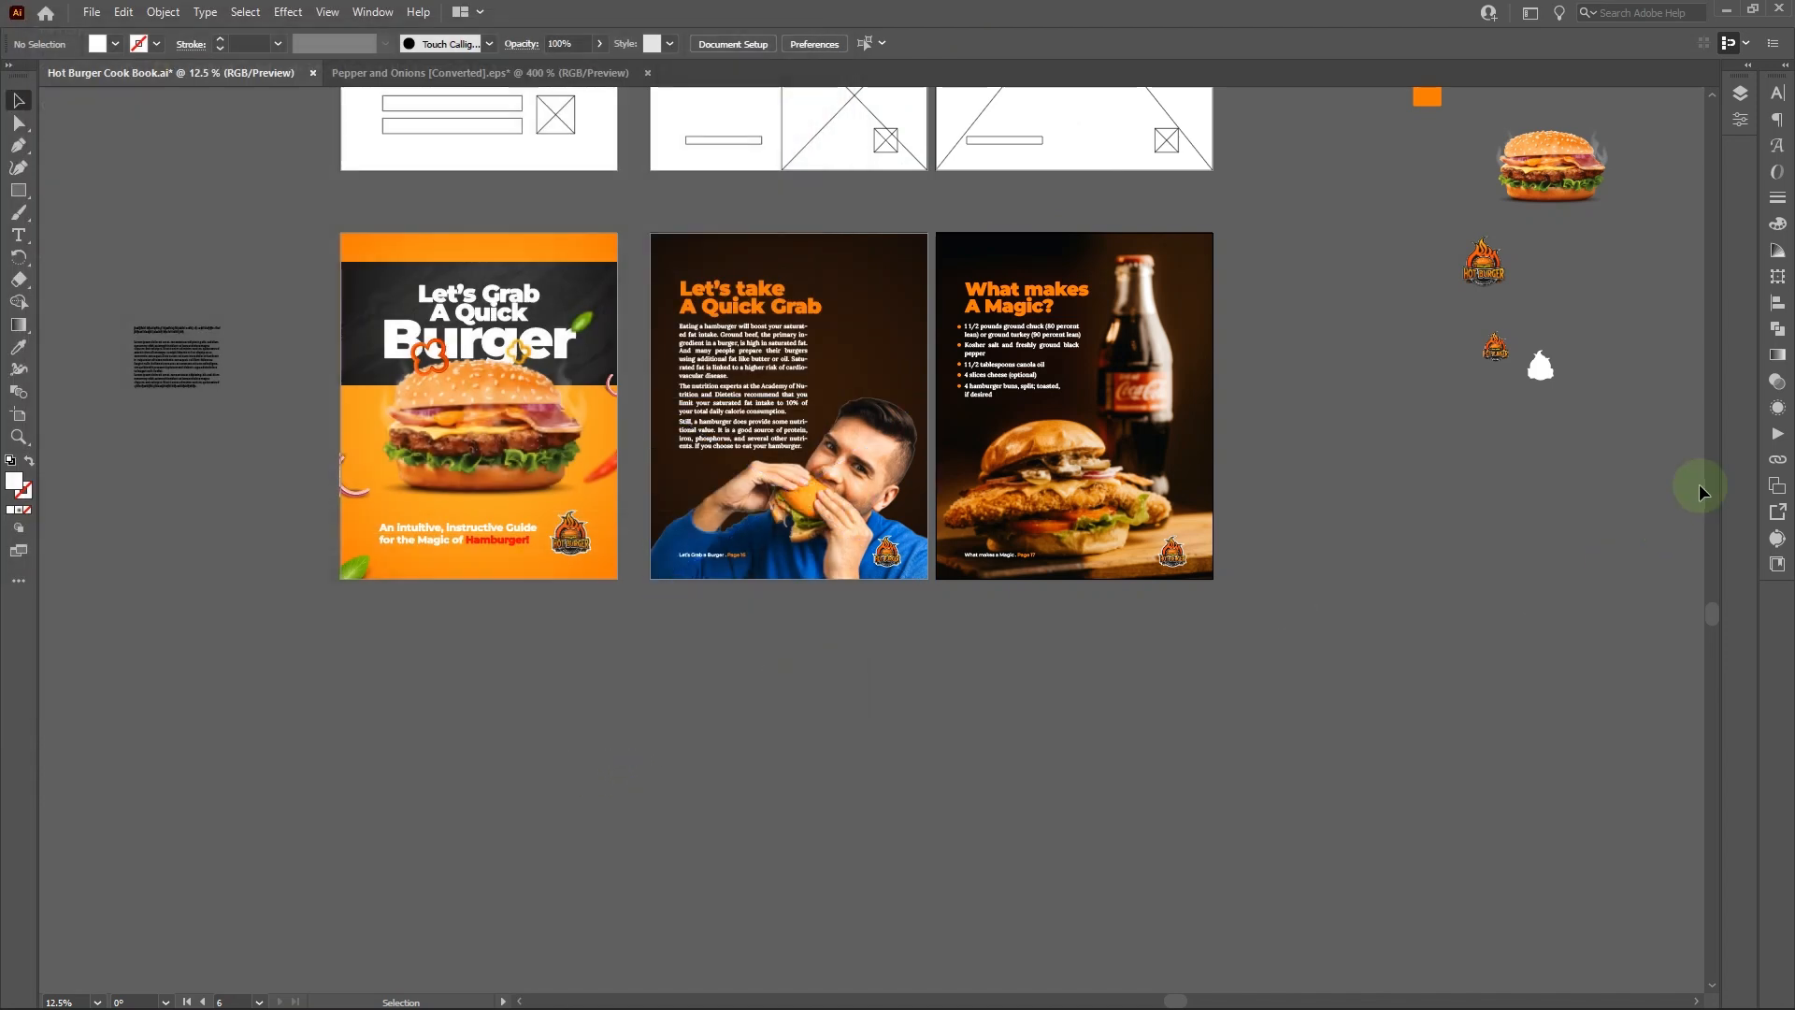
# Step: Show the artboard list and check the artboard numbers of the burger cover and the two inner pages
pyautogui.click(1777, 485)
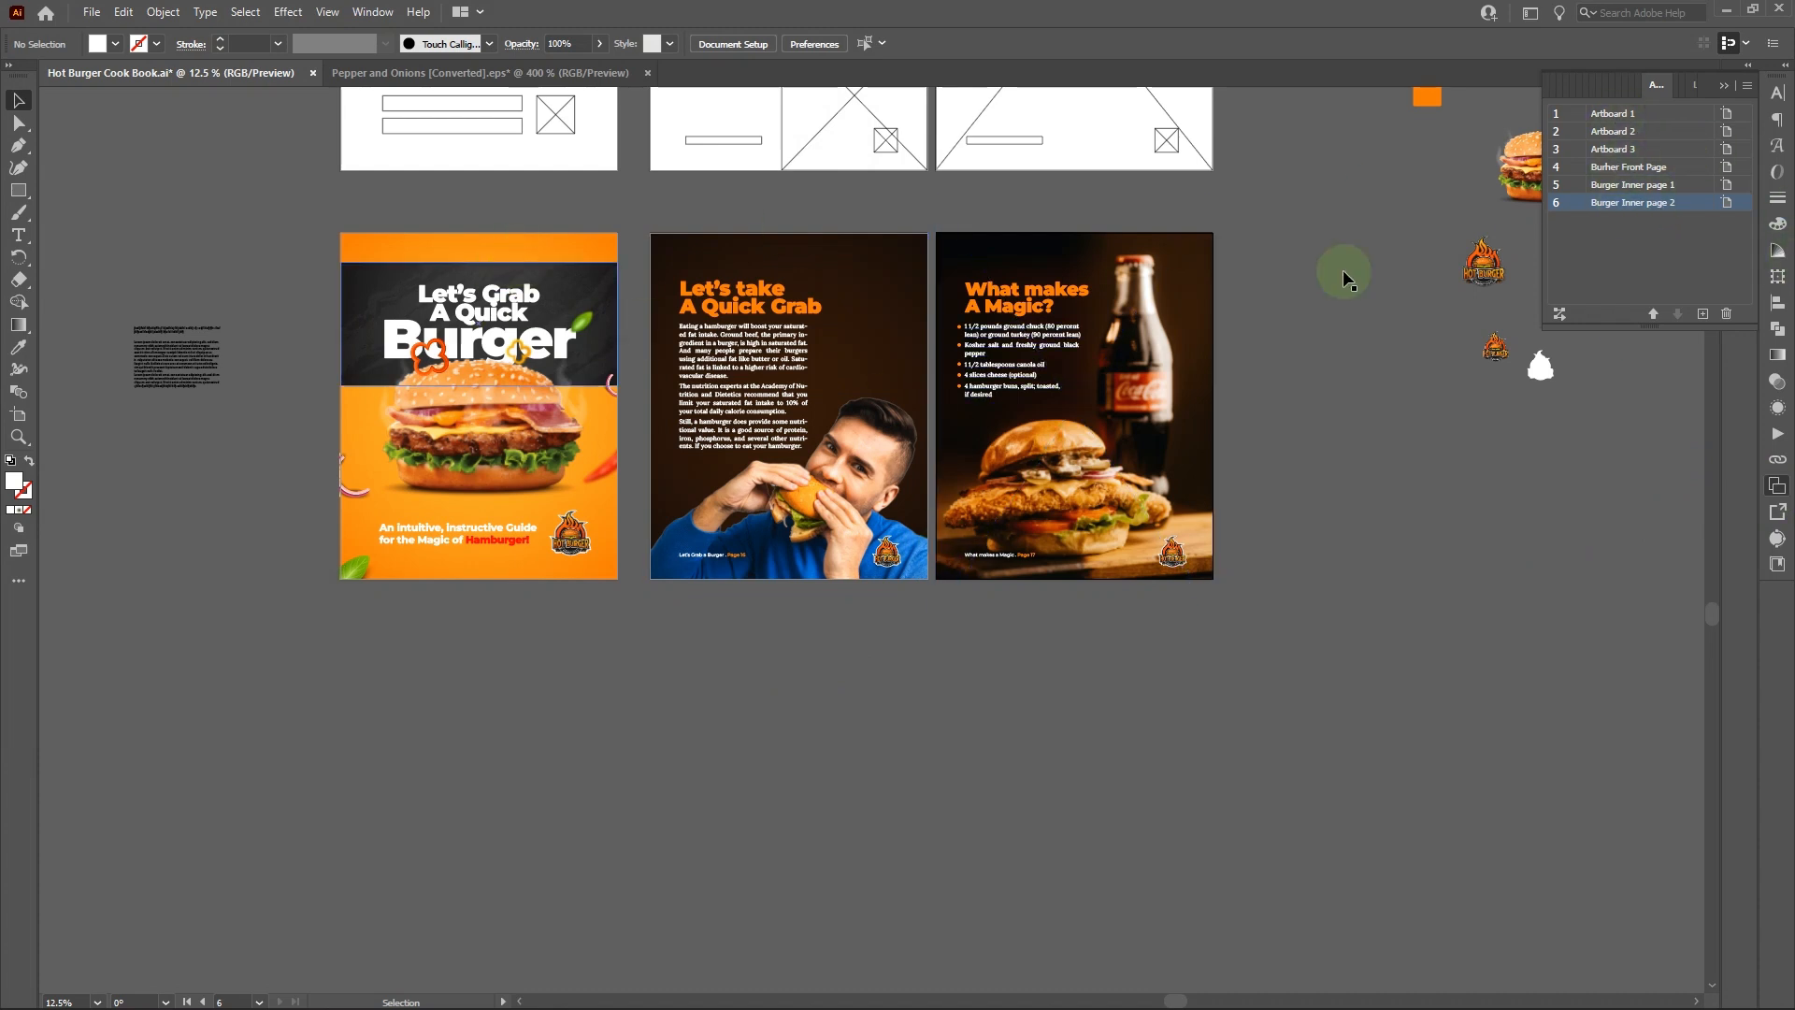
pyautogui.click(596, 258)
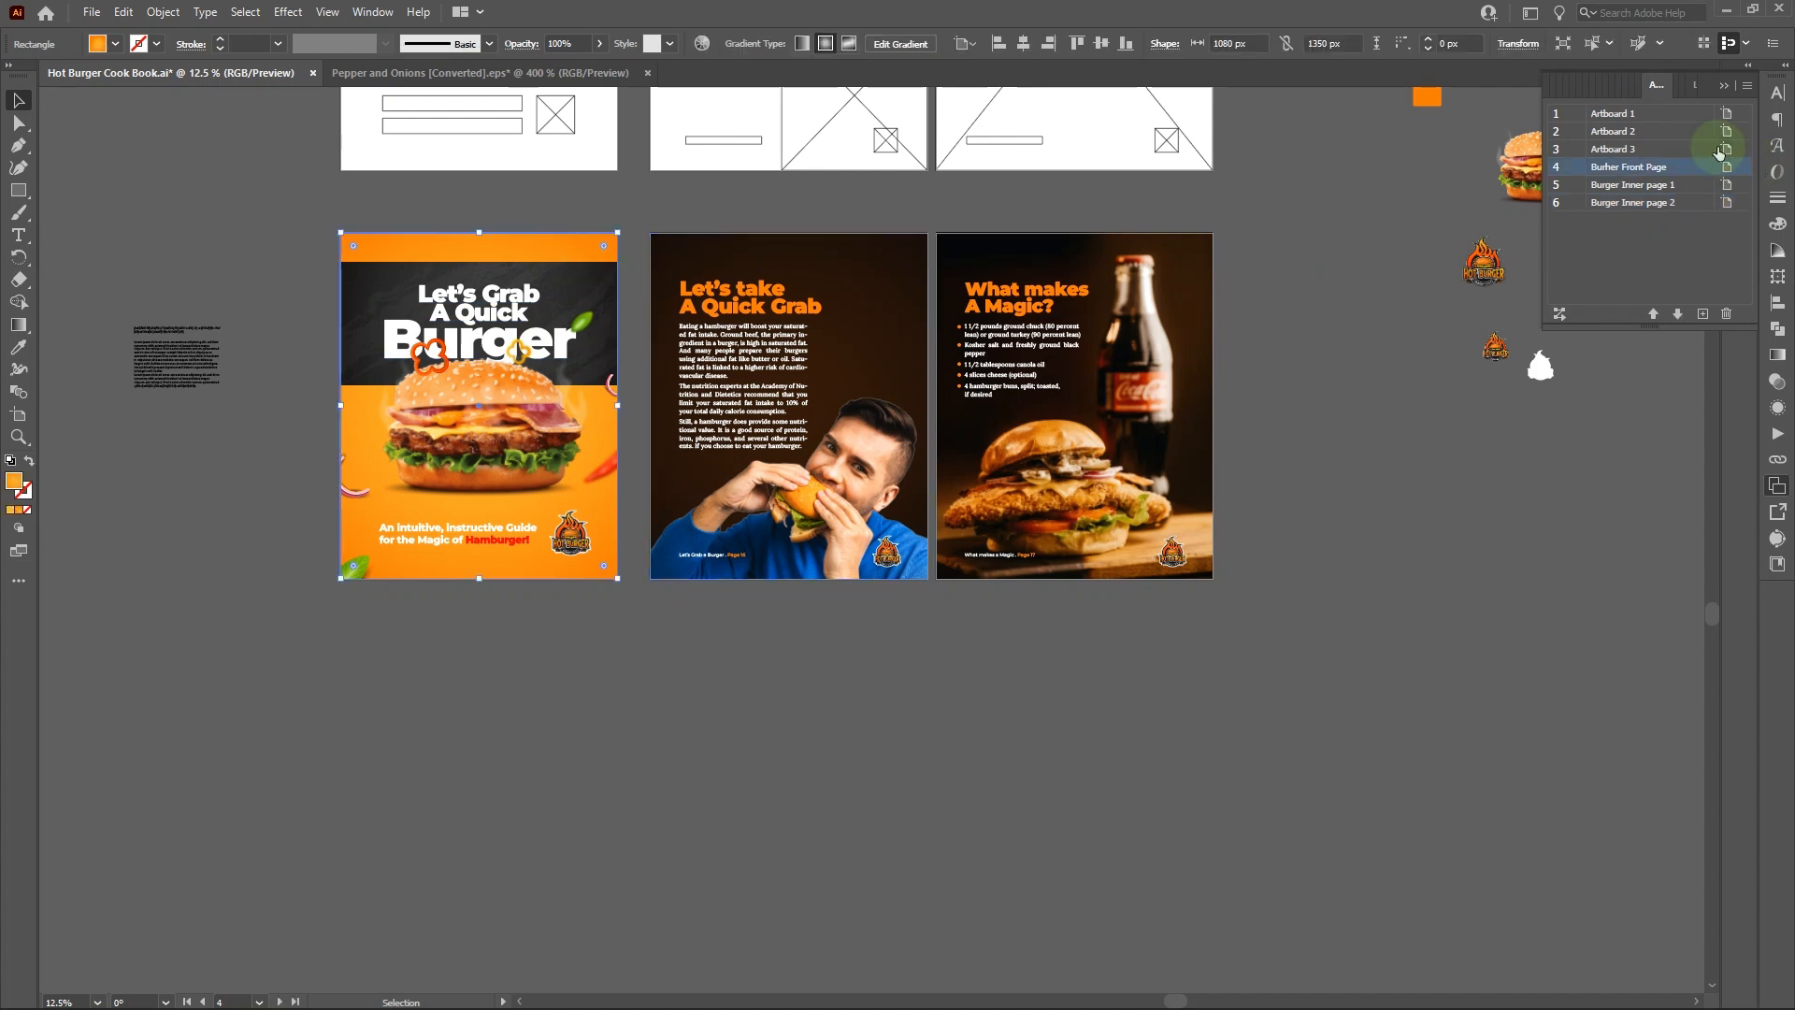
pyautogui.click(896, 291)
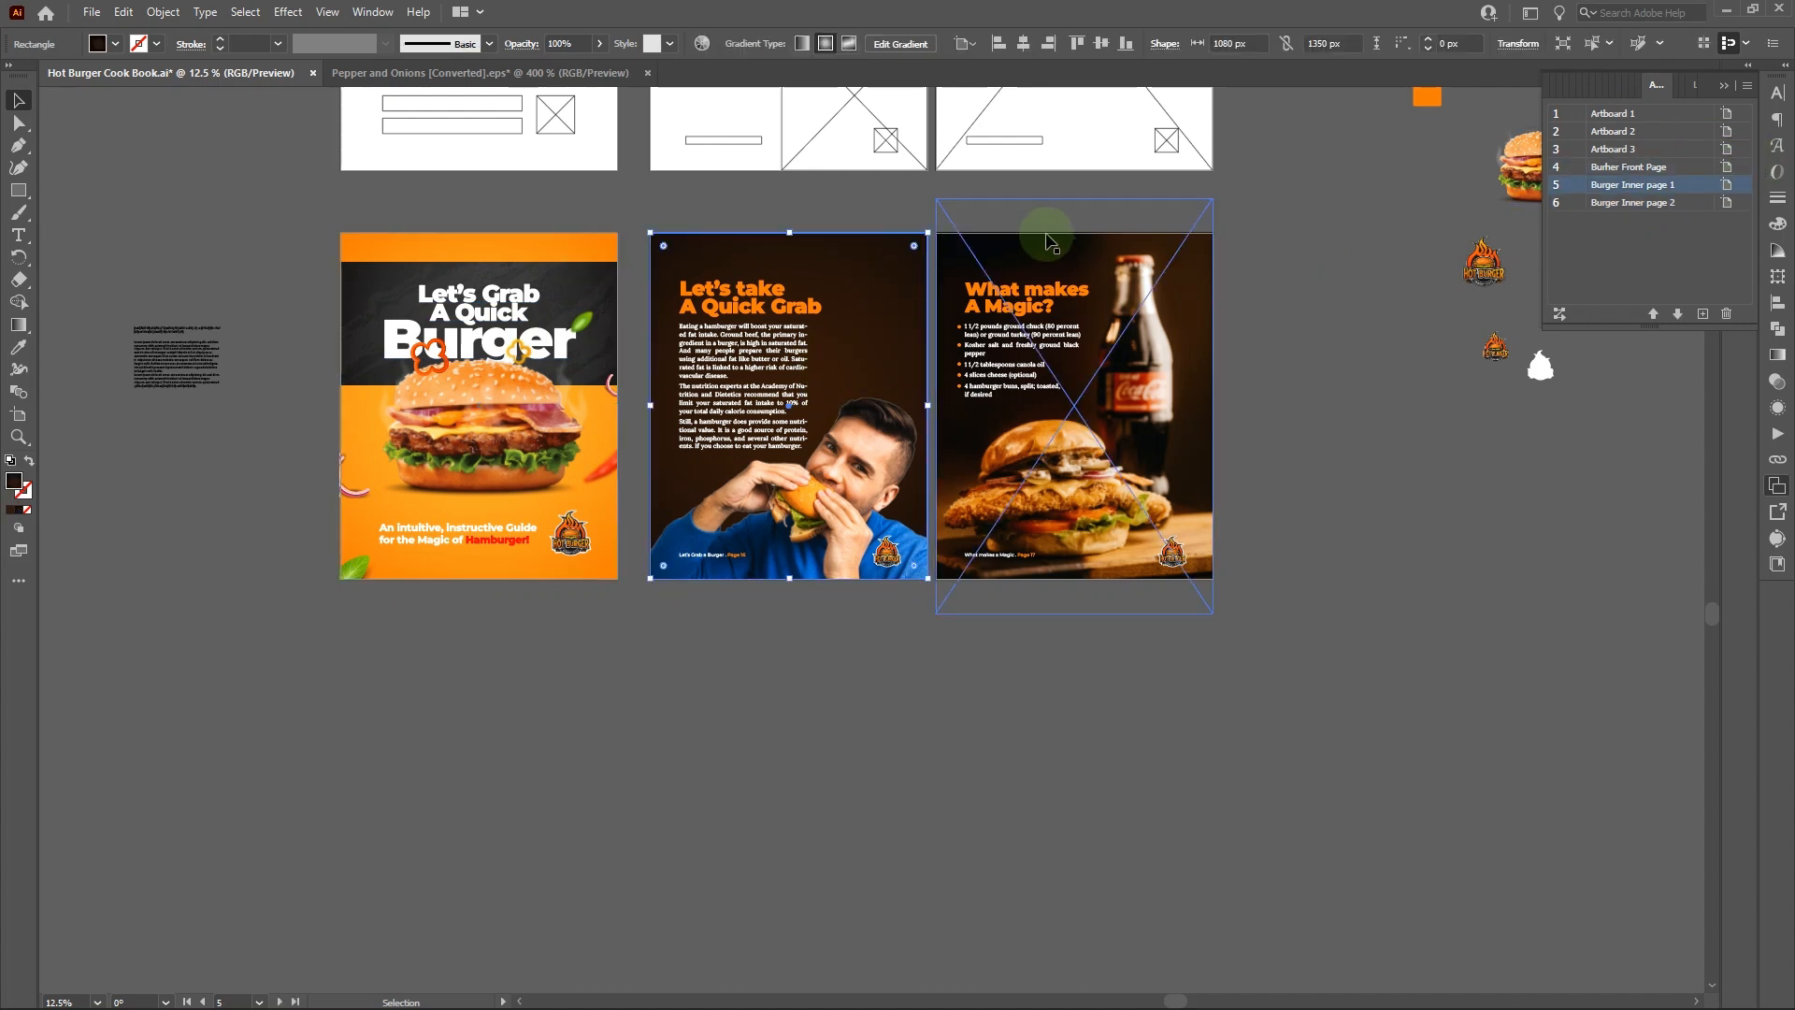
pyautogui.click(1042, 264)
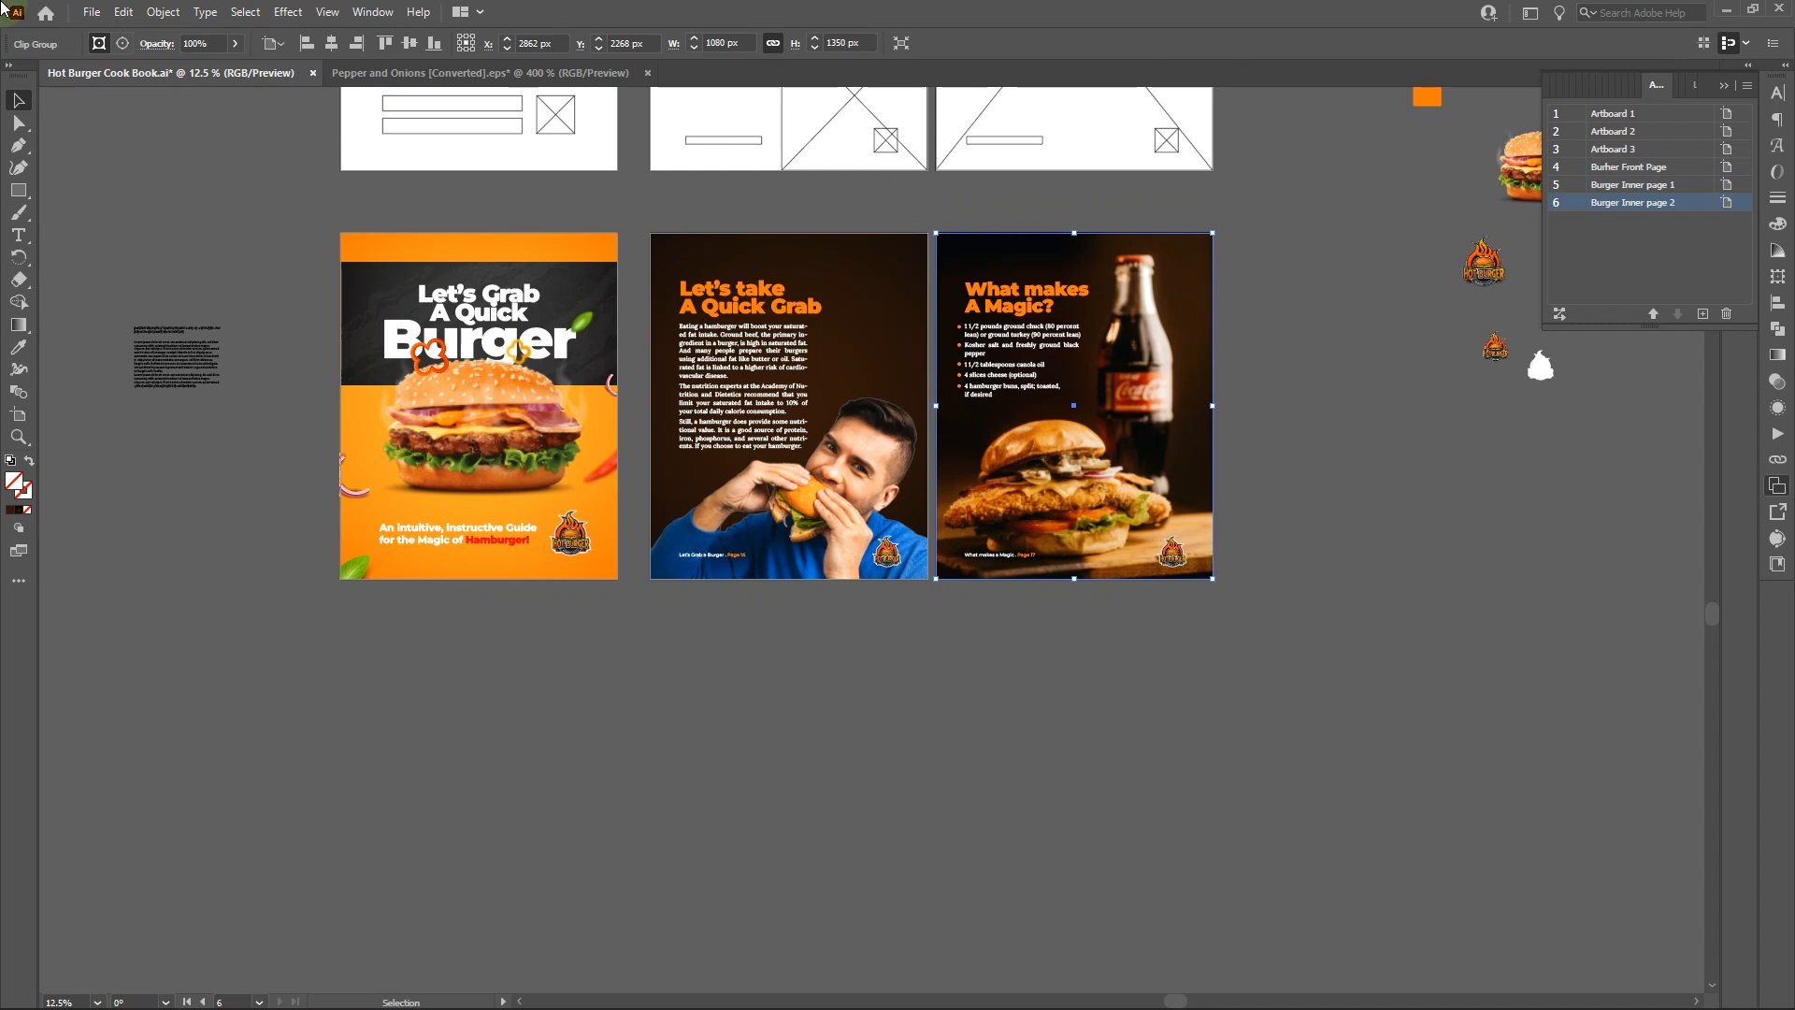
# Step: Start saving a copy of the cook book document with Adobe PDF as the file type
pyautogui.click(98, 17)
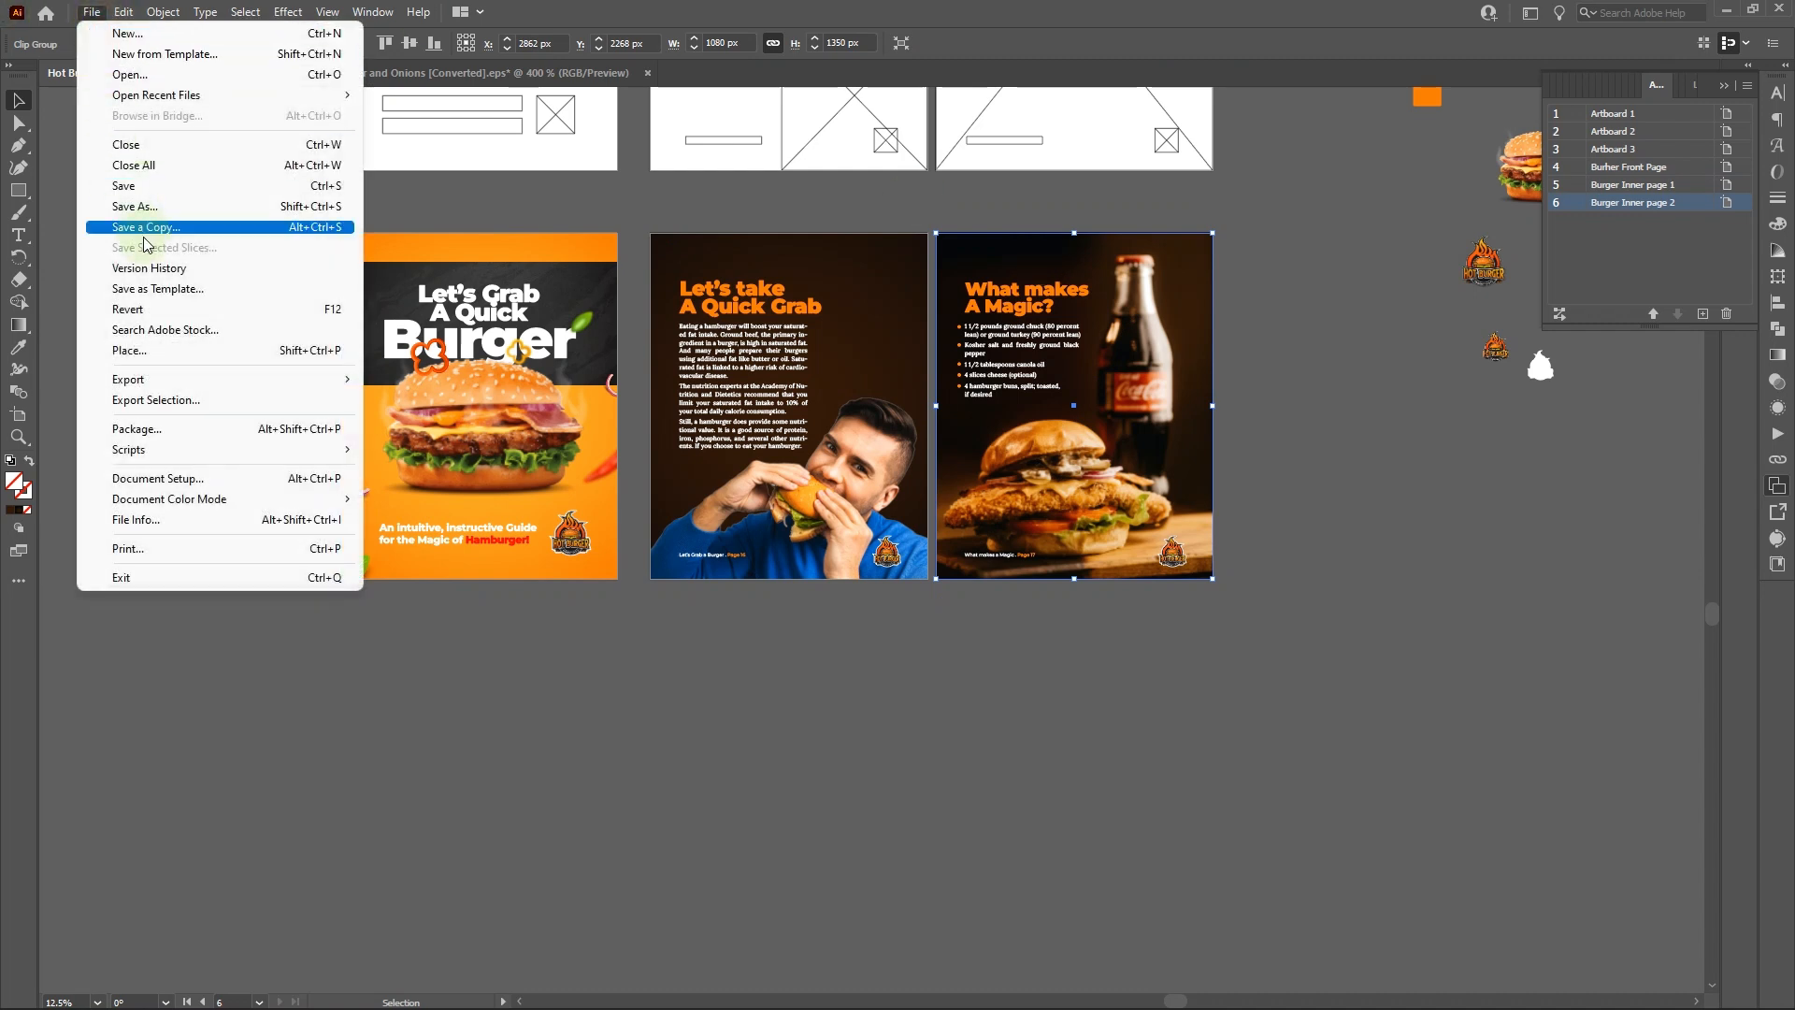
pyautogui.click(146, 227)
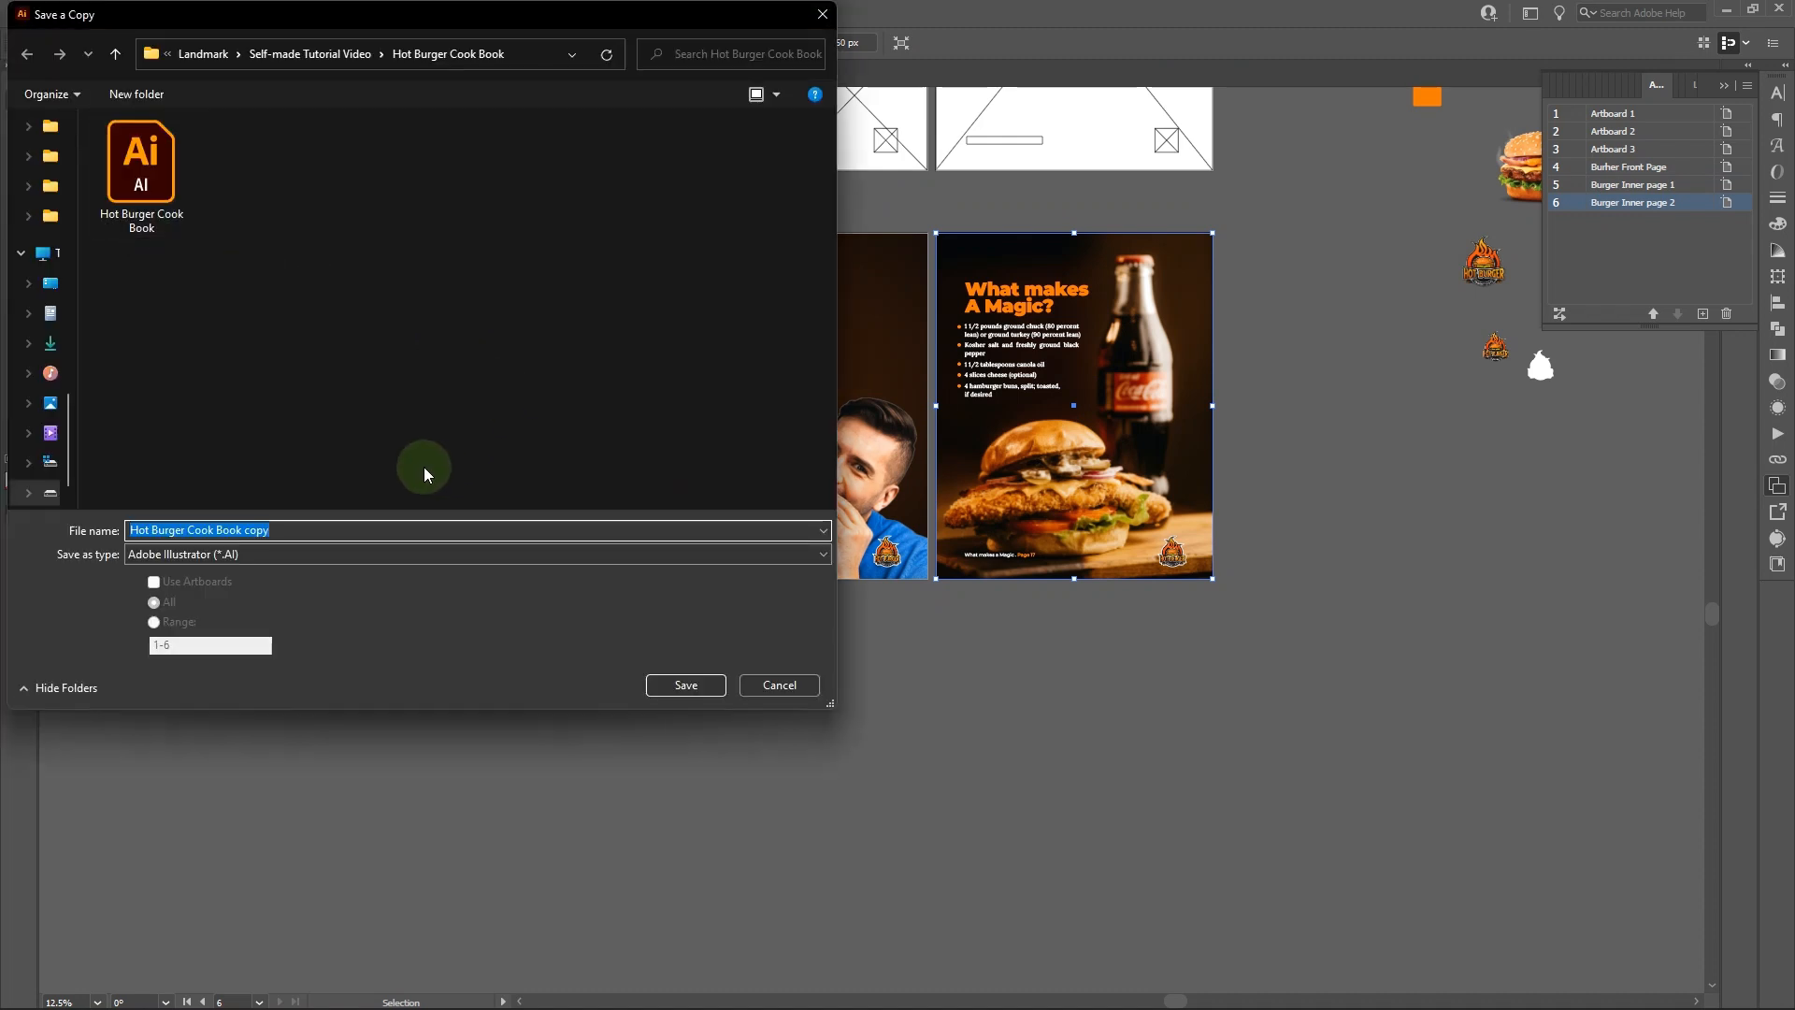
pyautogui.click(364, 552)
pyautogui.click(288, 585)
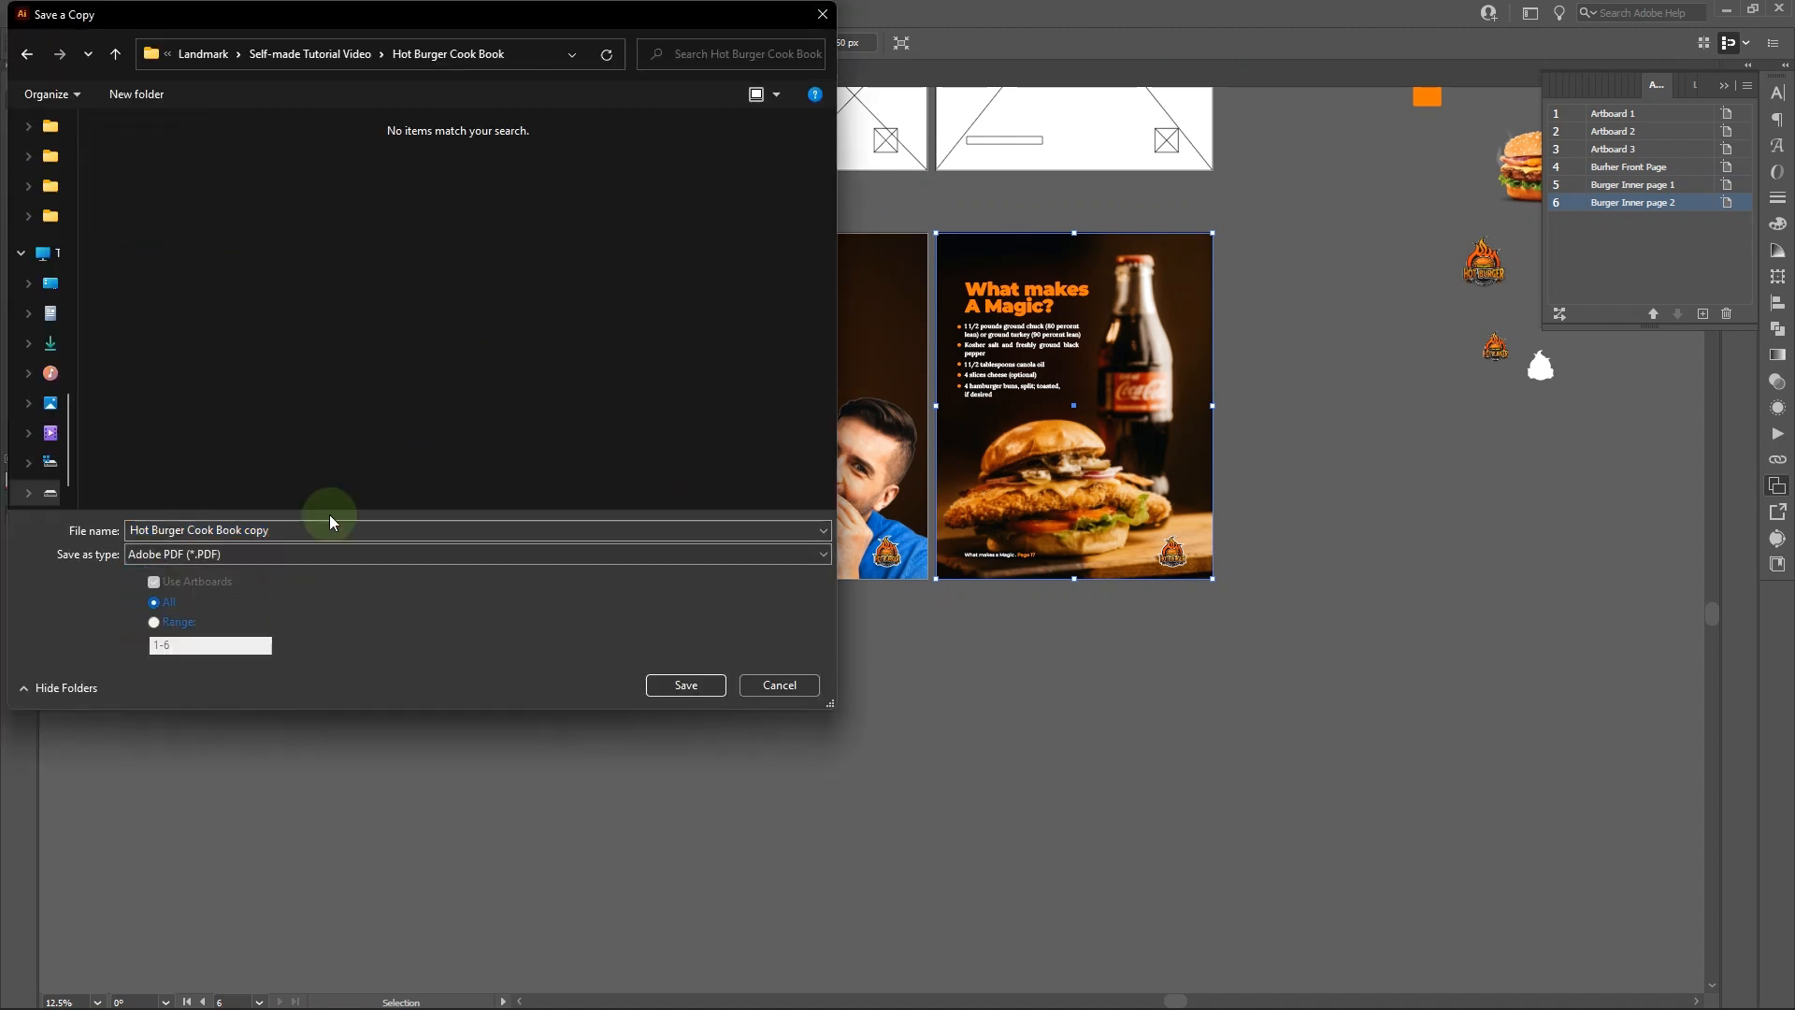
# Step: Name the PDF copy "Hot Burger Cook Book (Print-Ready)"
pyautogui.click(330, 529)
pyautogui.click(331, 531)
pyautogui.press('BackSpace')
pyautogui.press('BackSpace')
pyautogui.press('BackSpace')
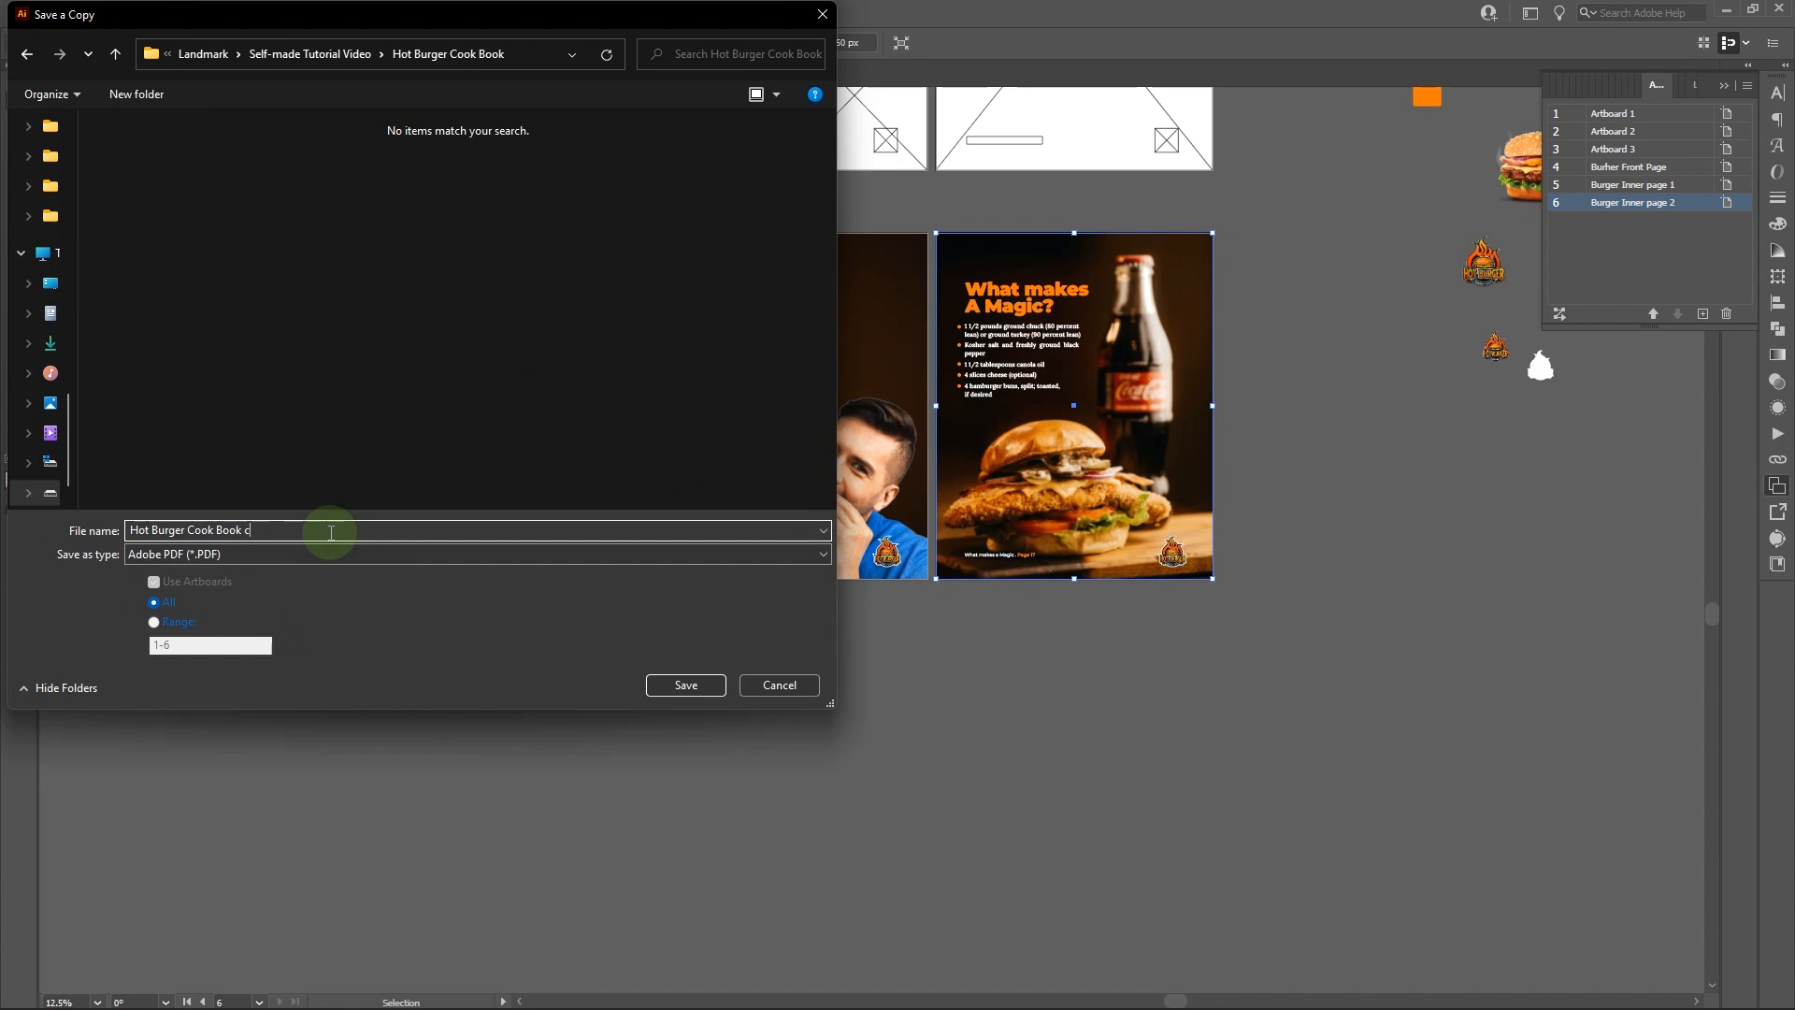
pyautogui.press('BackSpace')
pyautogui.write('(Pr')
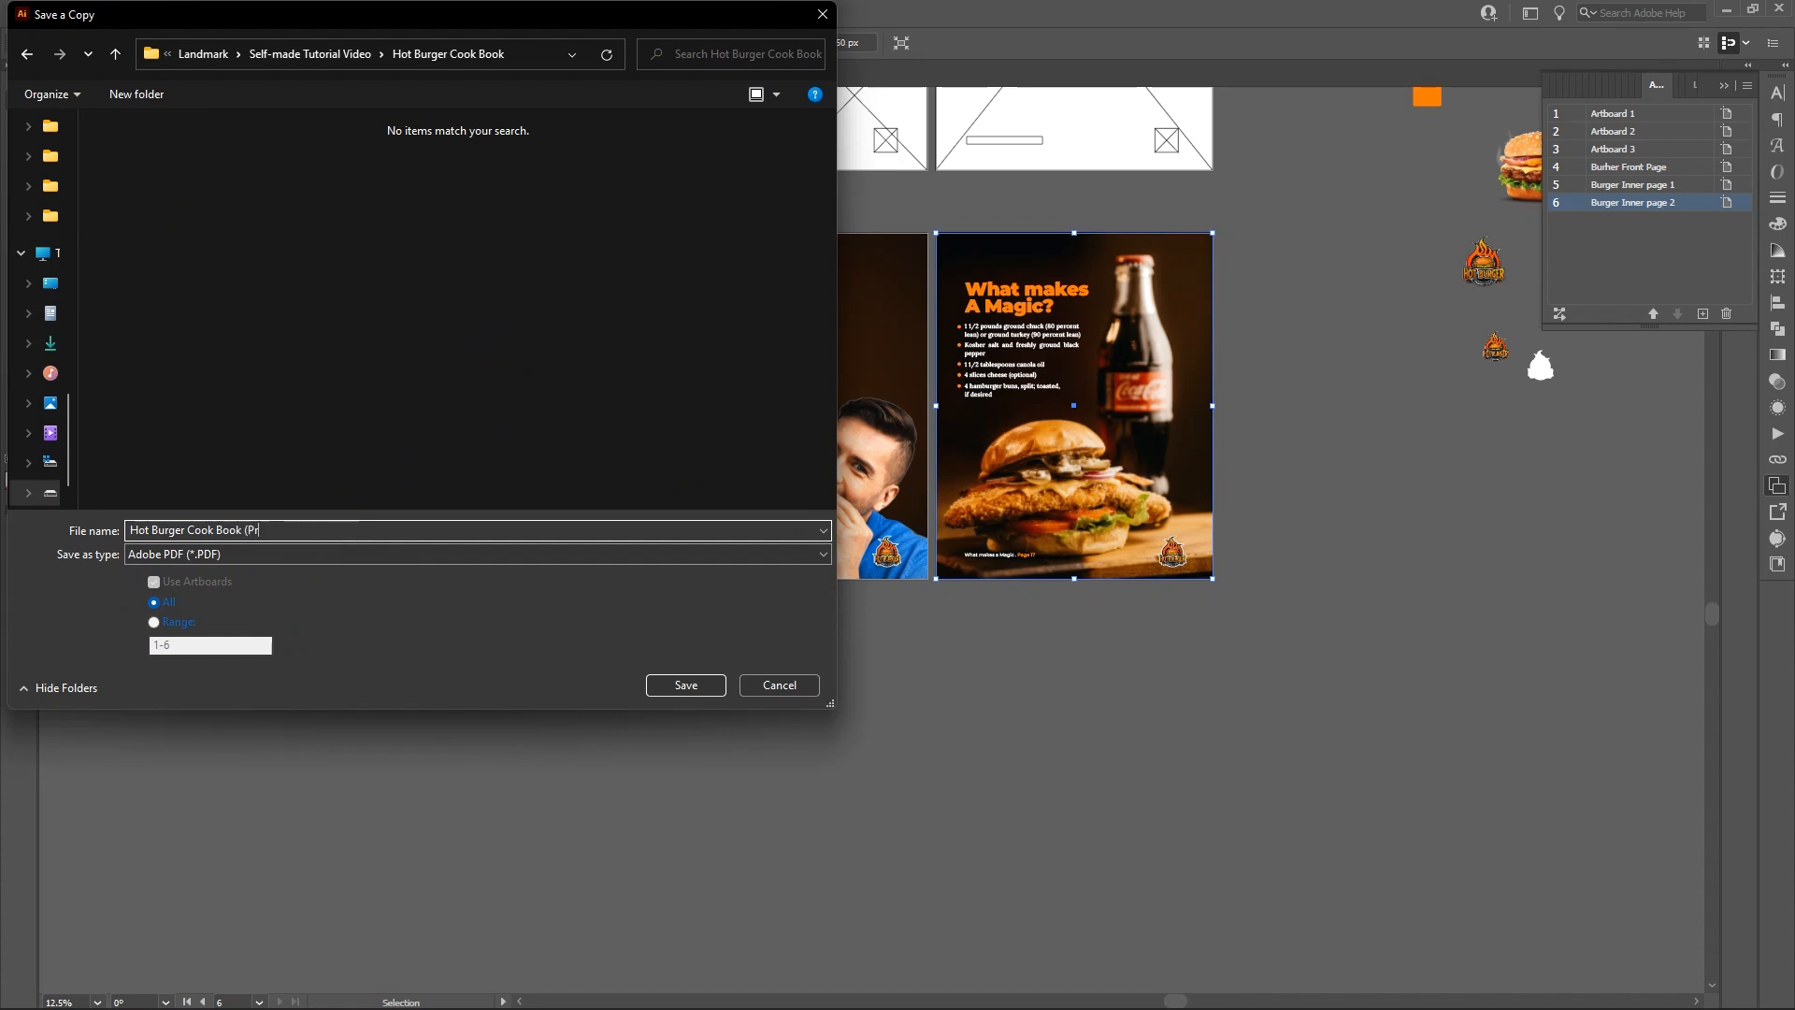
pyautogui.write('int 0Ready')
pyautogui.press('BackSpace')
pyautogui.press('BackSpace')
pyautogui.press('BackSpace')
pyautogui.press('BackSpace')
pyautogui.press('BackSpace')
pyautogui.press('BackSpace')
pyautogui.write('-Ready)')
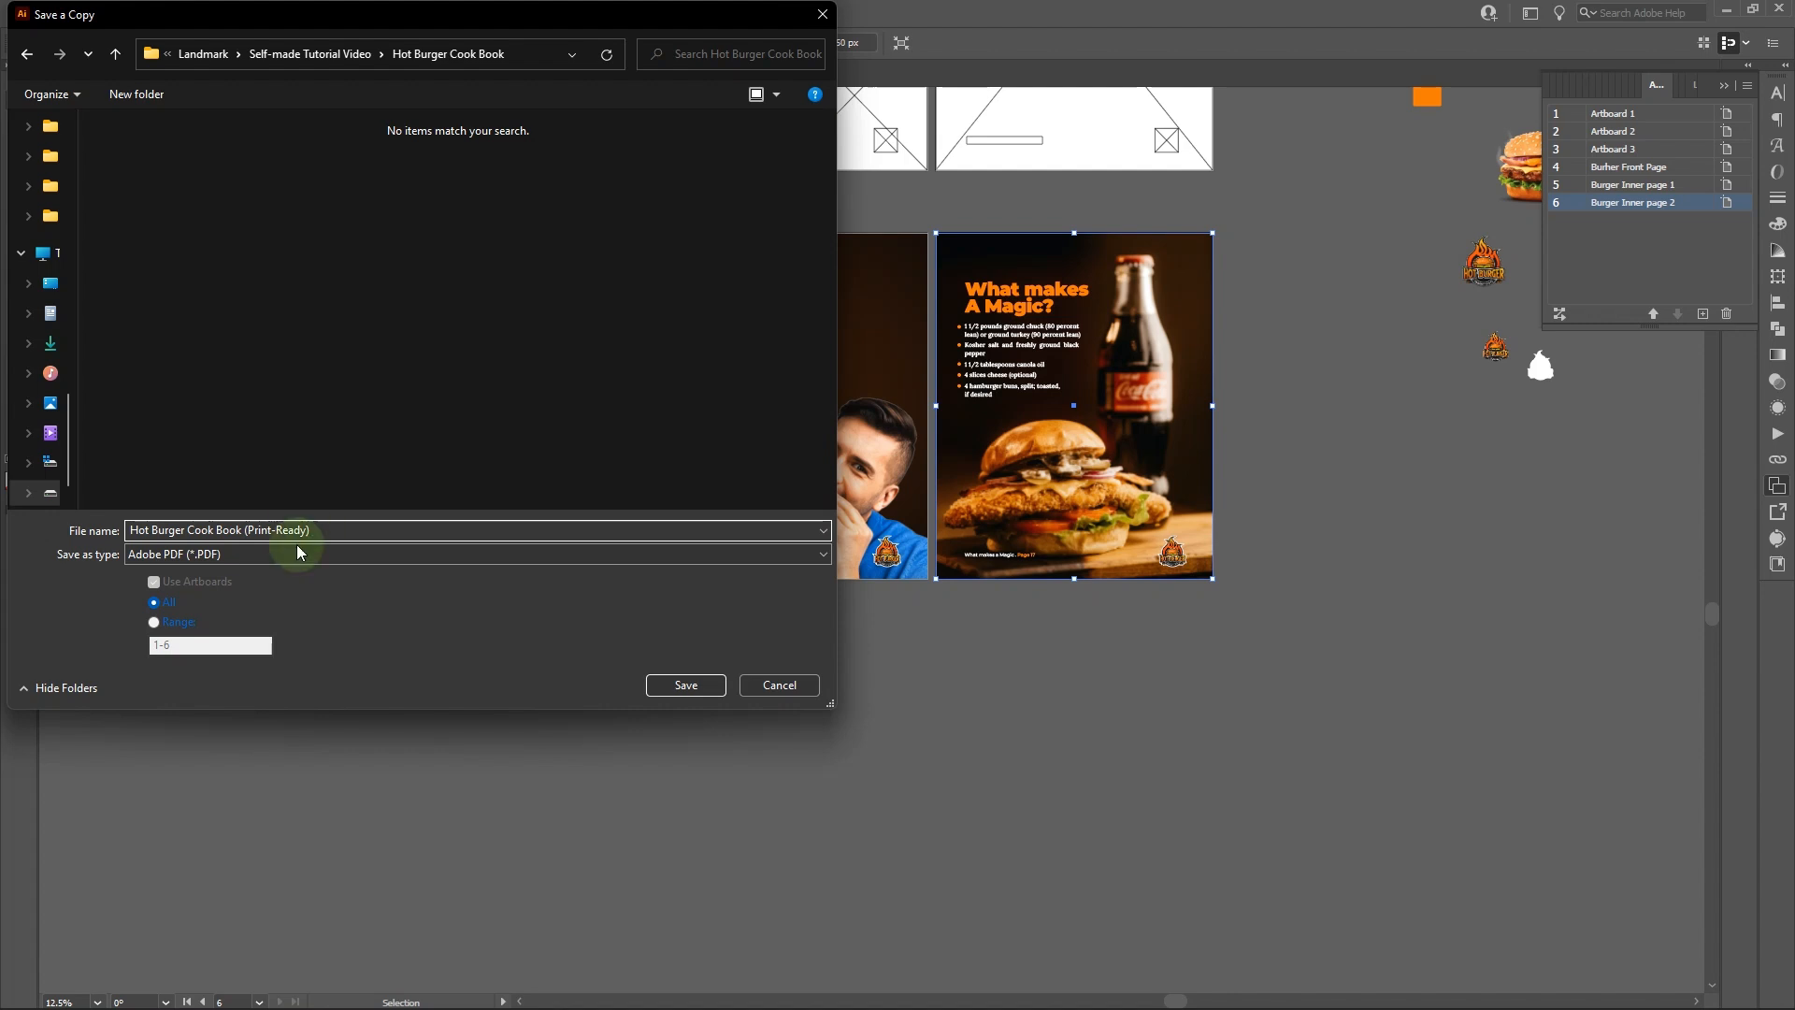
# Step: Limit the PDF copy to the artboard range 4-6 and proceed to the PDF save settings
pyautogui.click(154, 623)
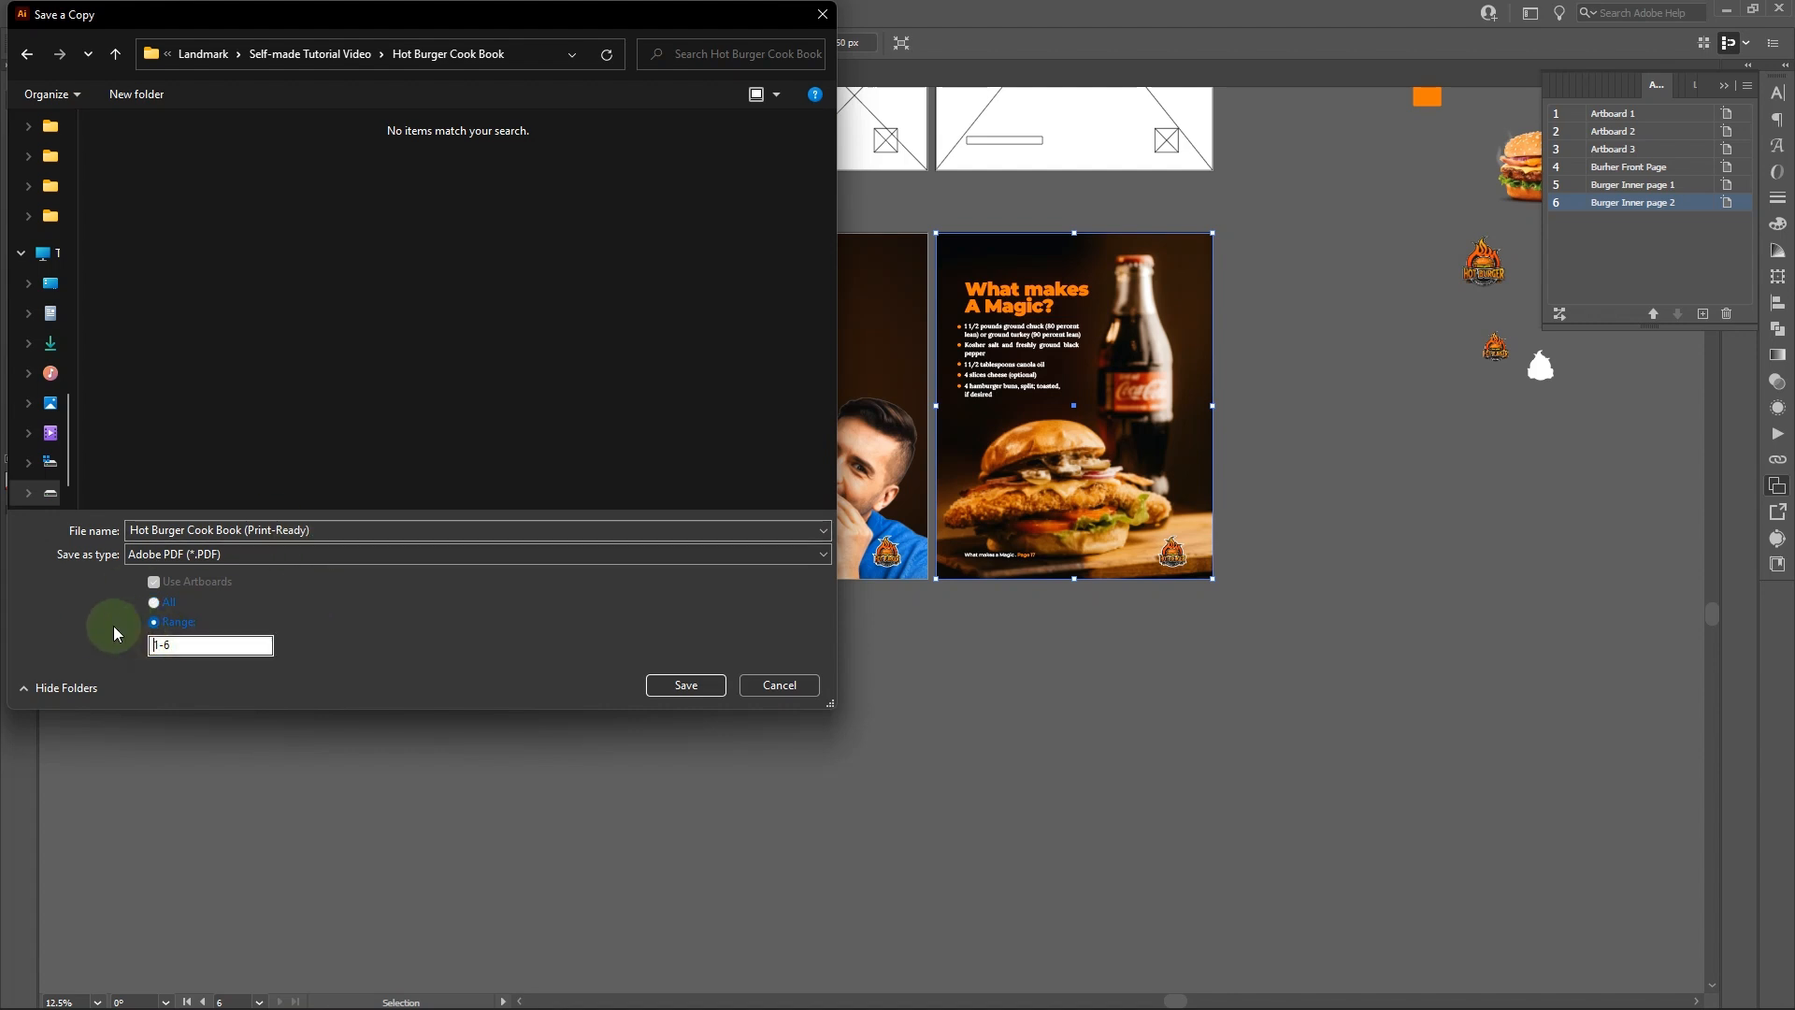
pyautogui.press('Delete')
pyautogui.write('4')
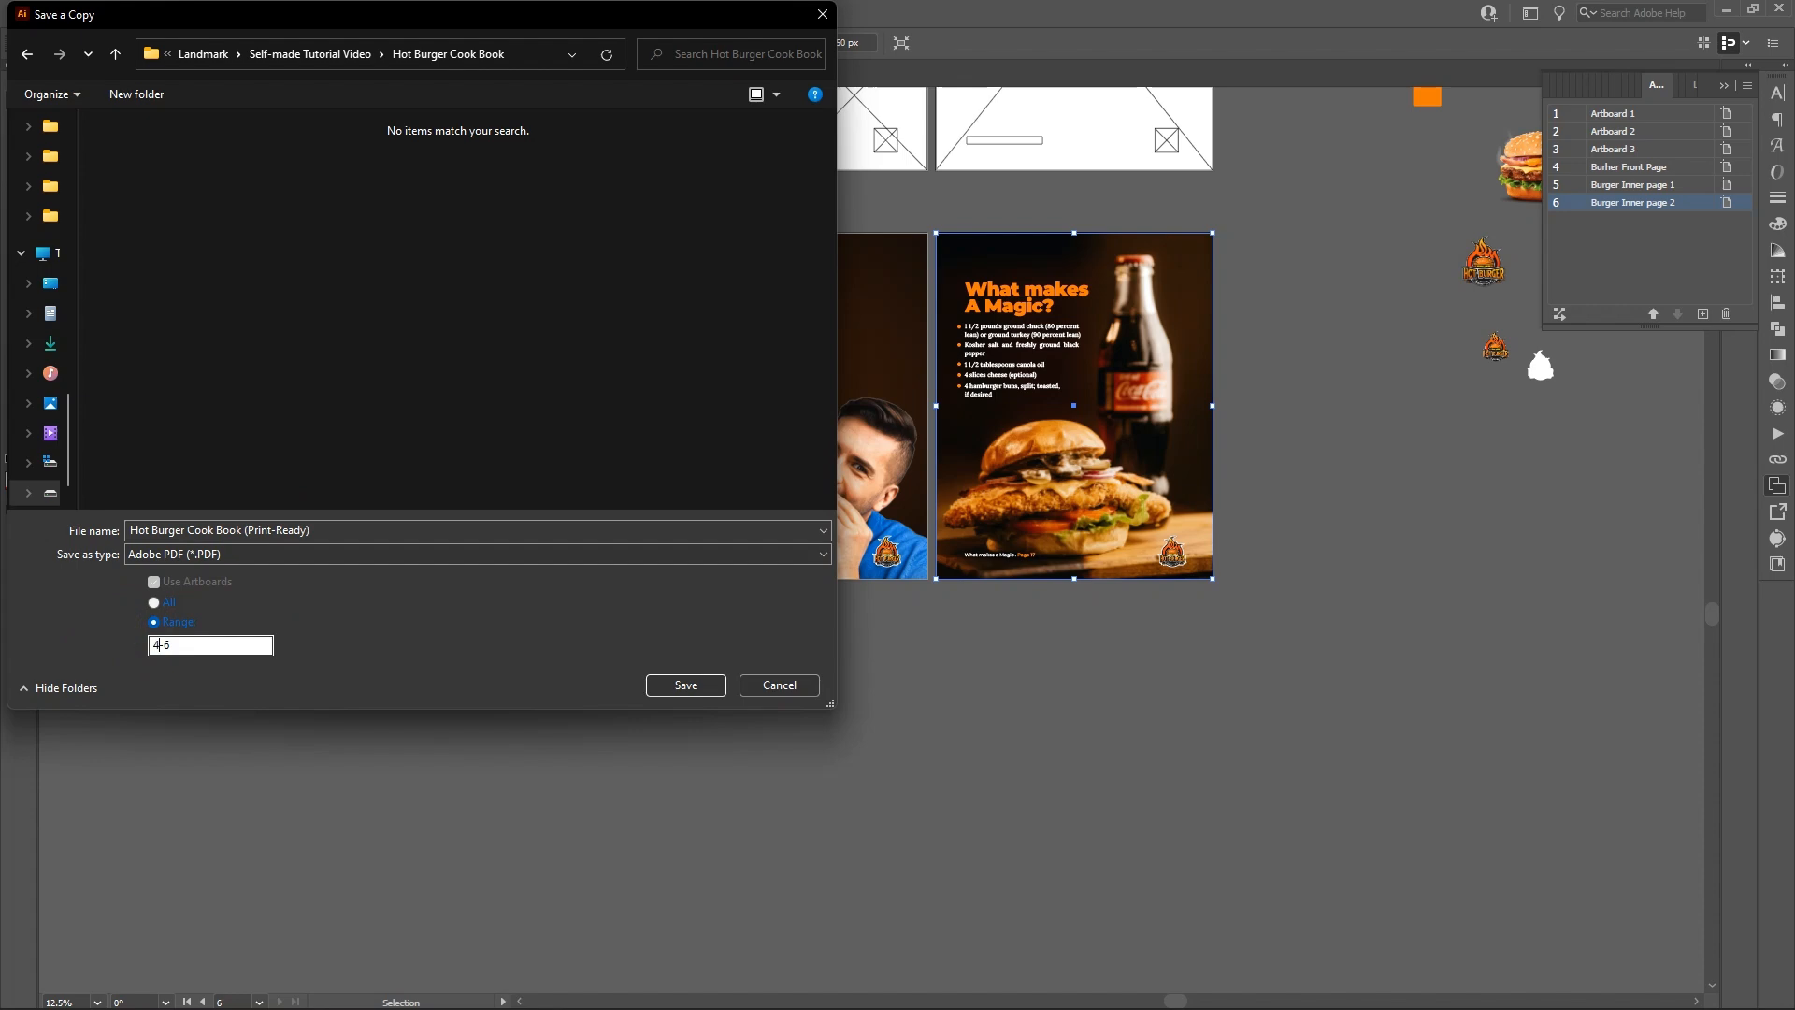
pyautogui.click(686, 690)
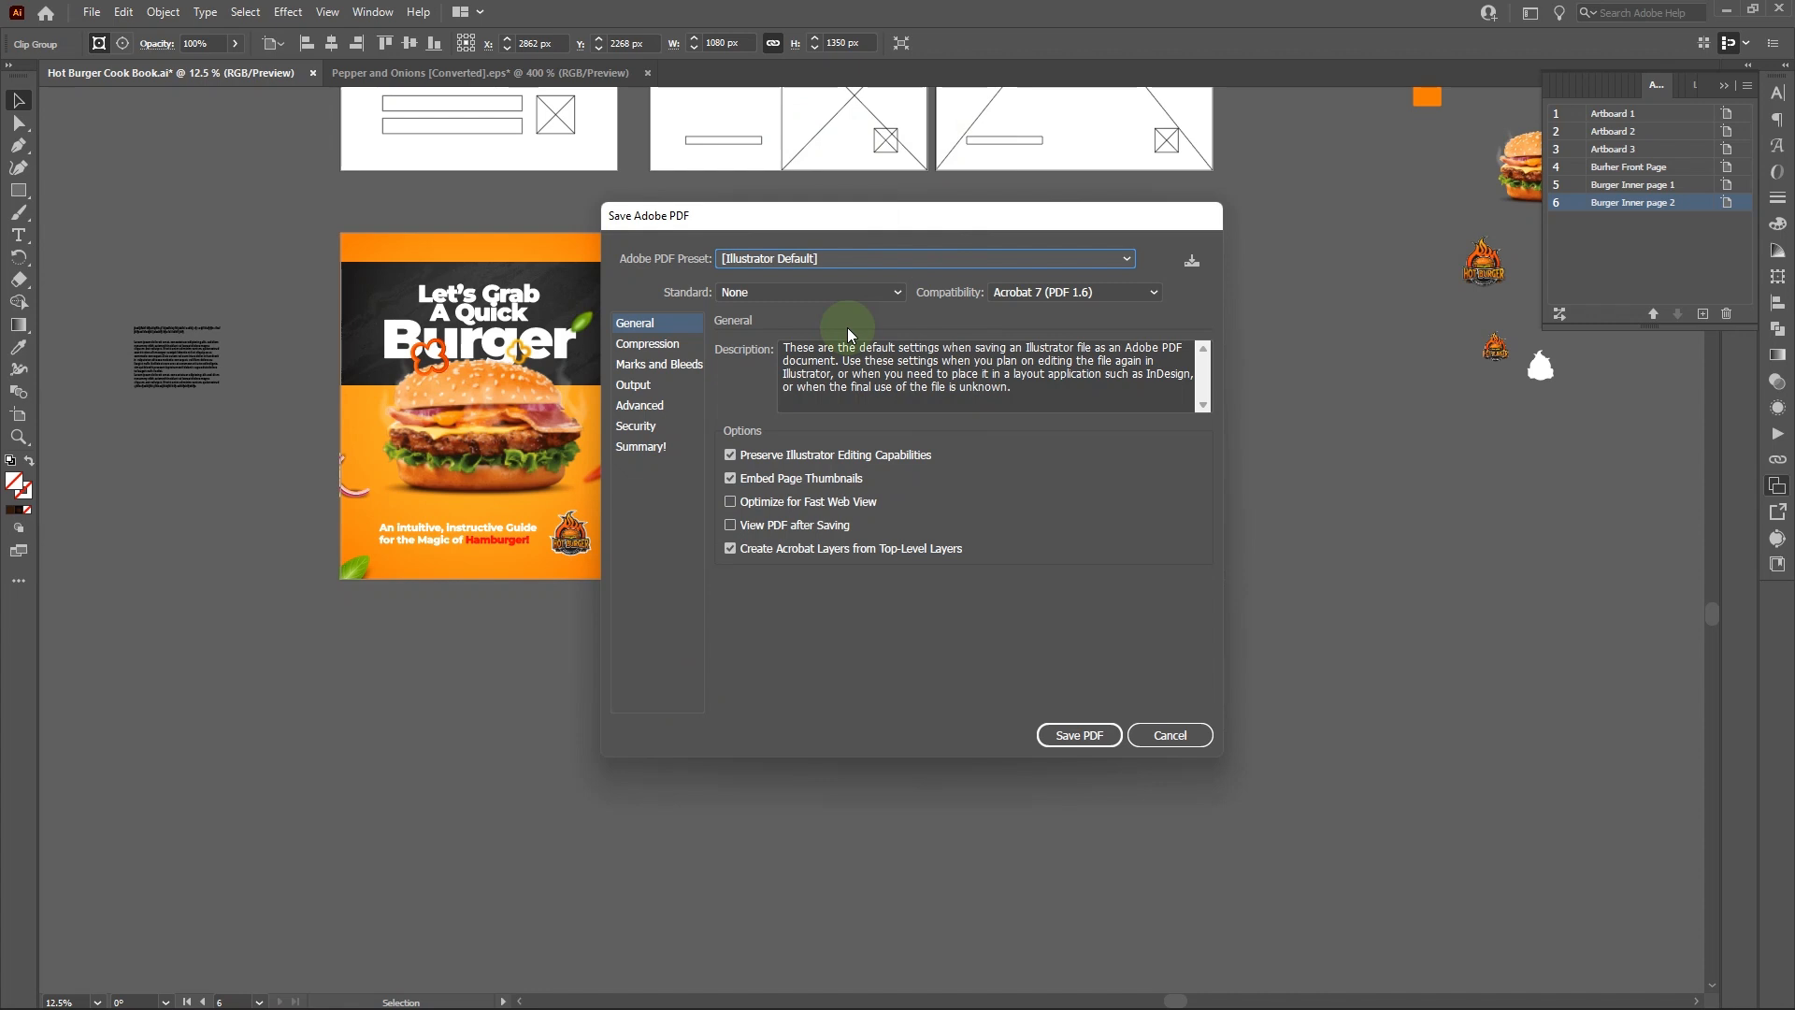
# Step: Save the PDF with the Press Quality preset and Preserve Illustrator Editing Capabilities turned off, accepting the editing warning
pyautogui.click(982, 262)
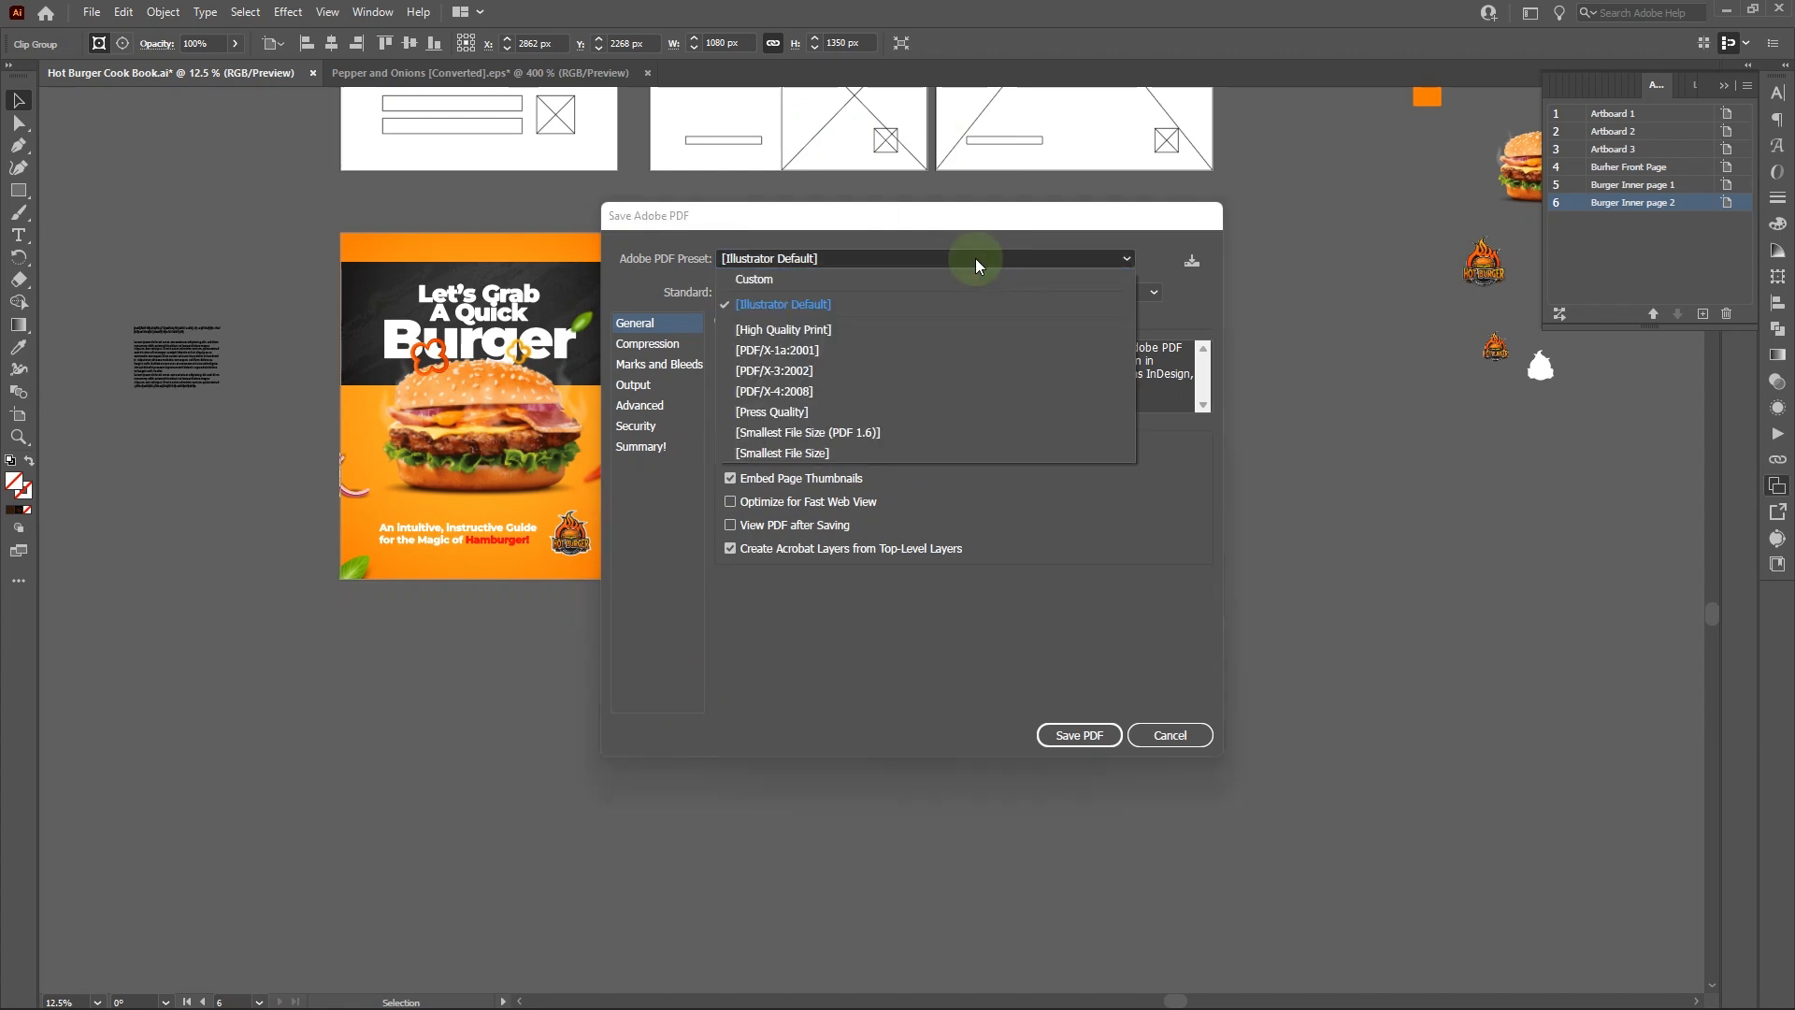
pyautogui.click(827, 412)
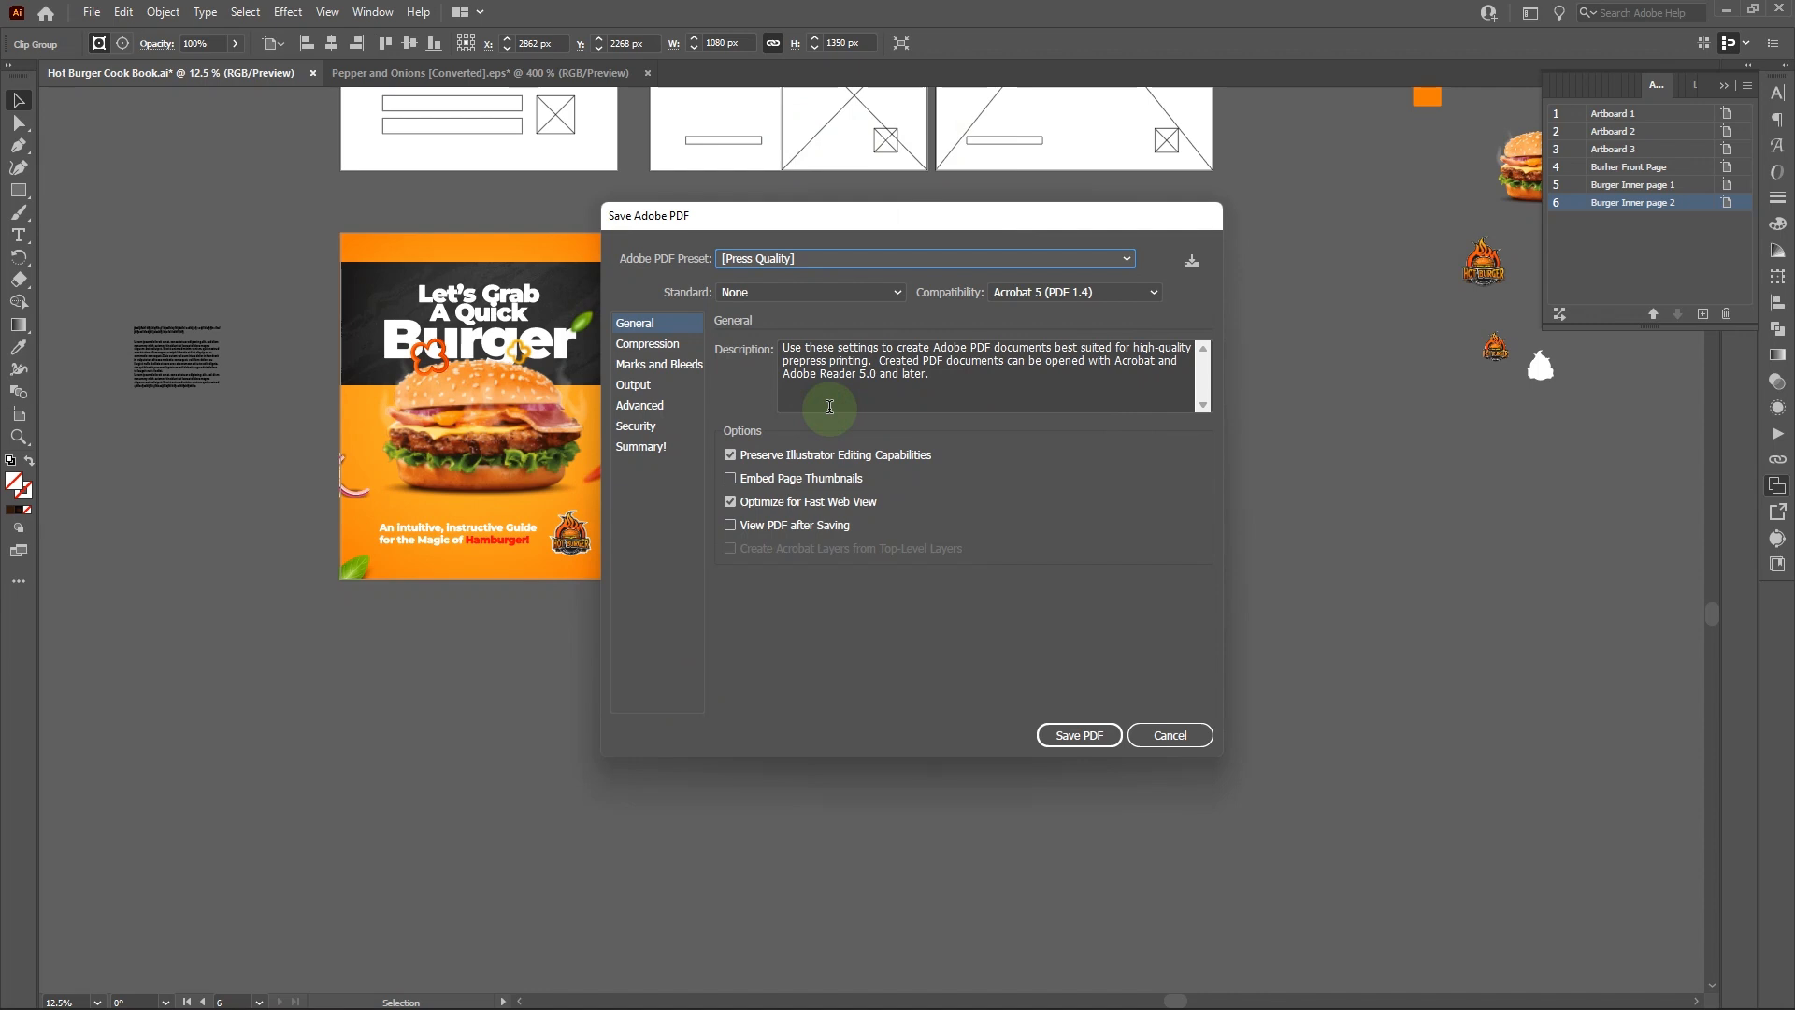
pyautogui.click(732, 457)
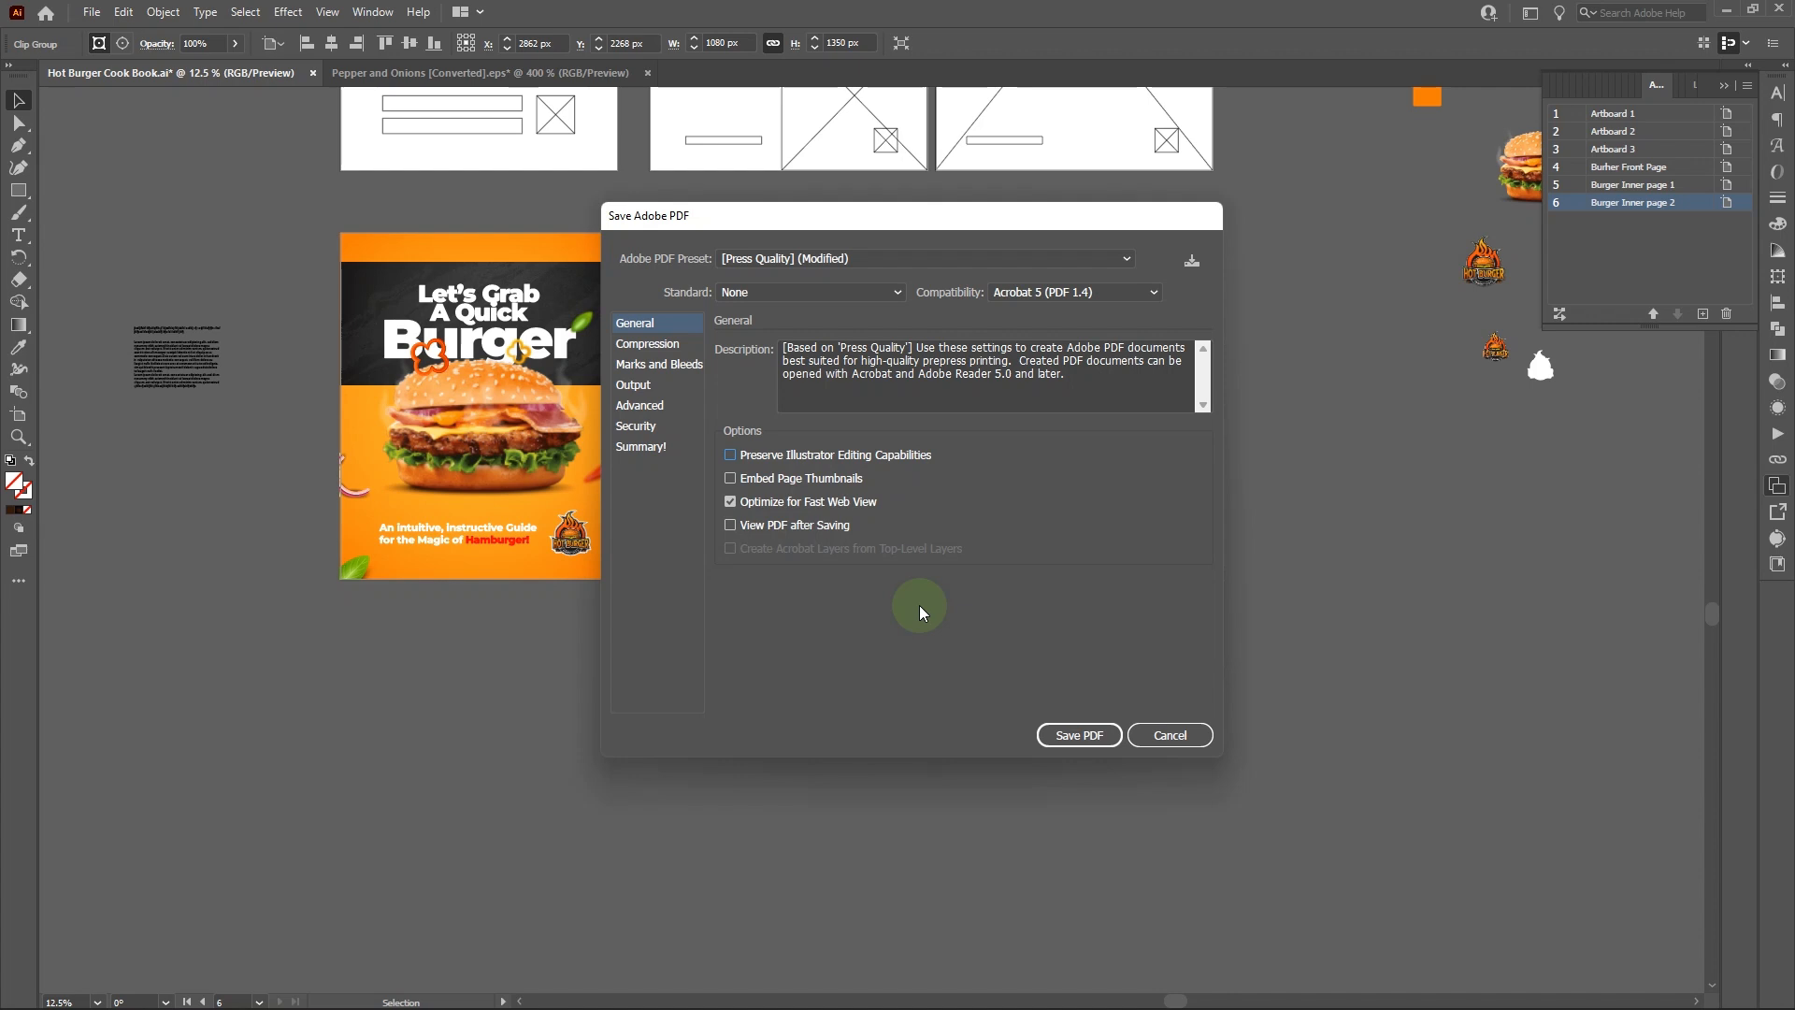
pyautogui.click(1062, 738)
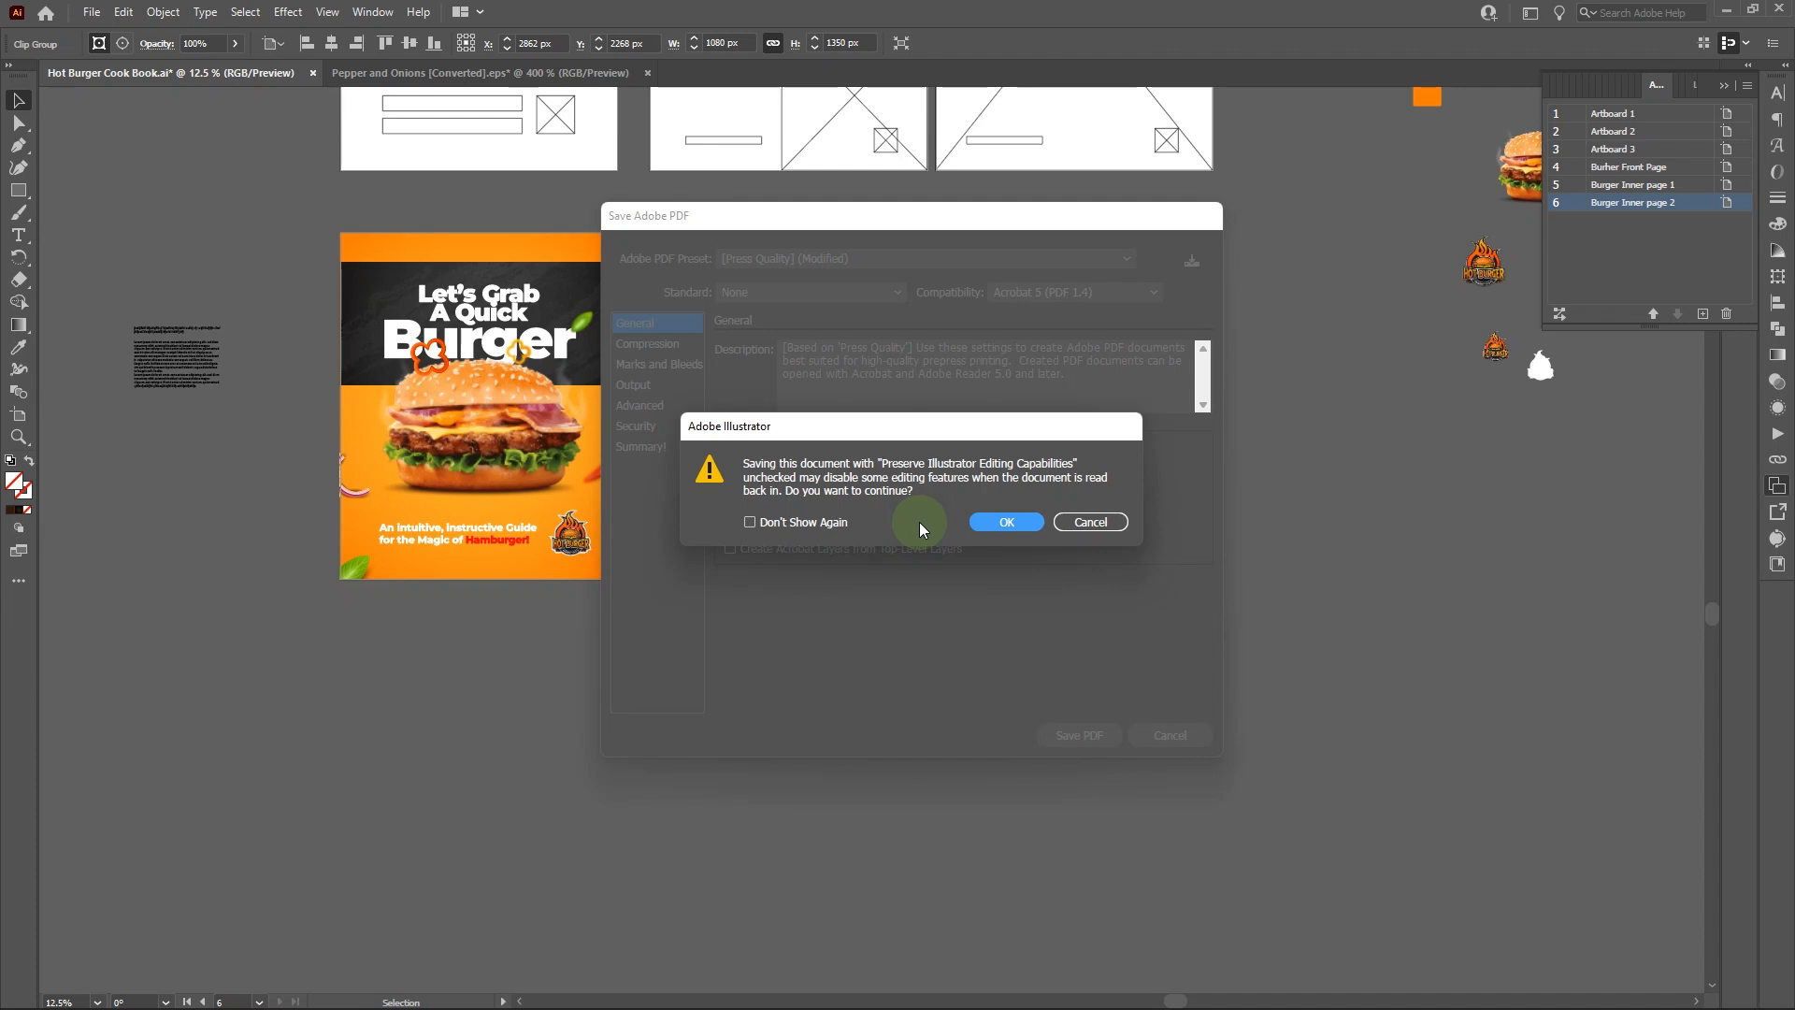
pyautogui.click(1014, 523)
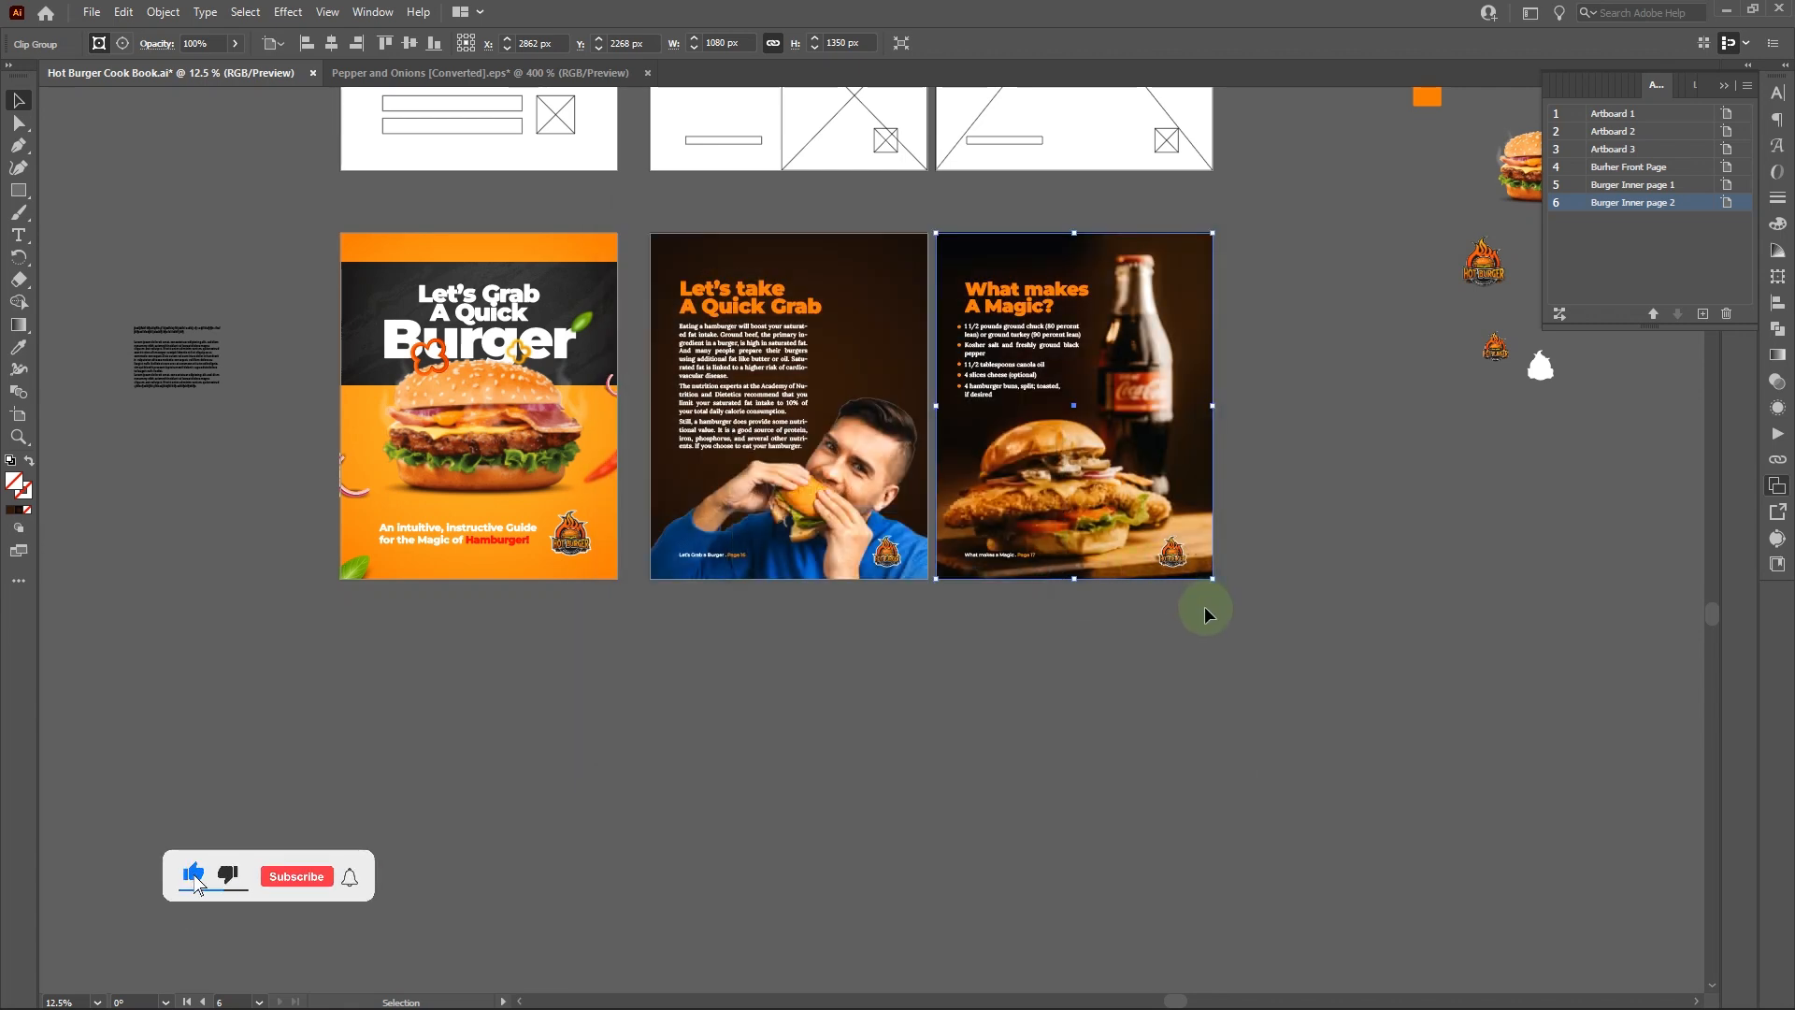
# Step: Switch to the Hot Burger Cook Book folder and open the Hot Burger Cook Book (Print-Ready) PDF
pyautogui.press('super+Tab')
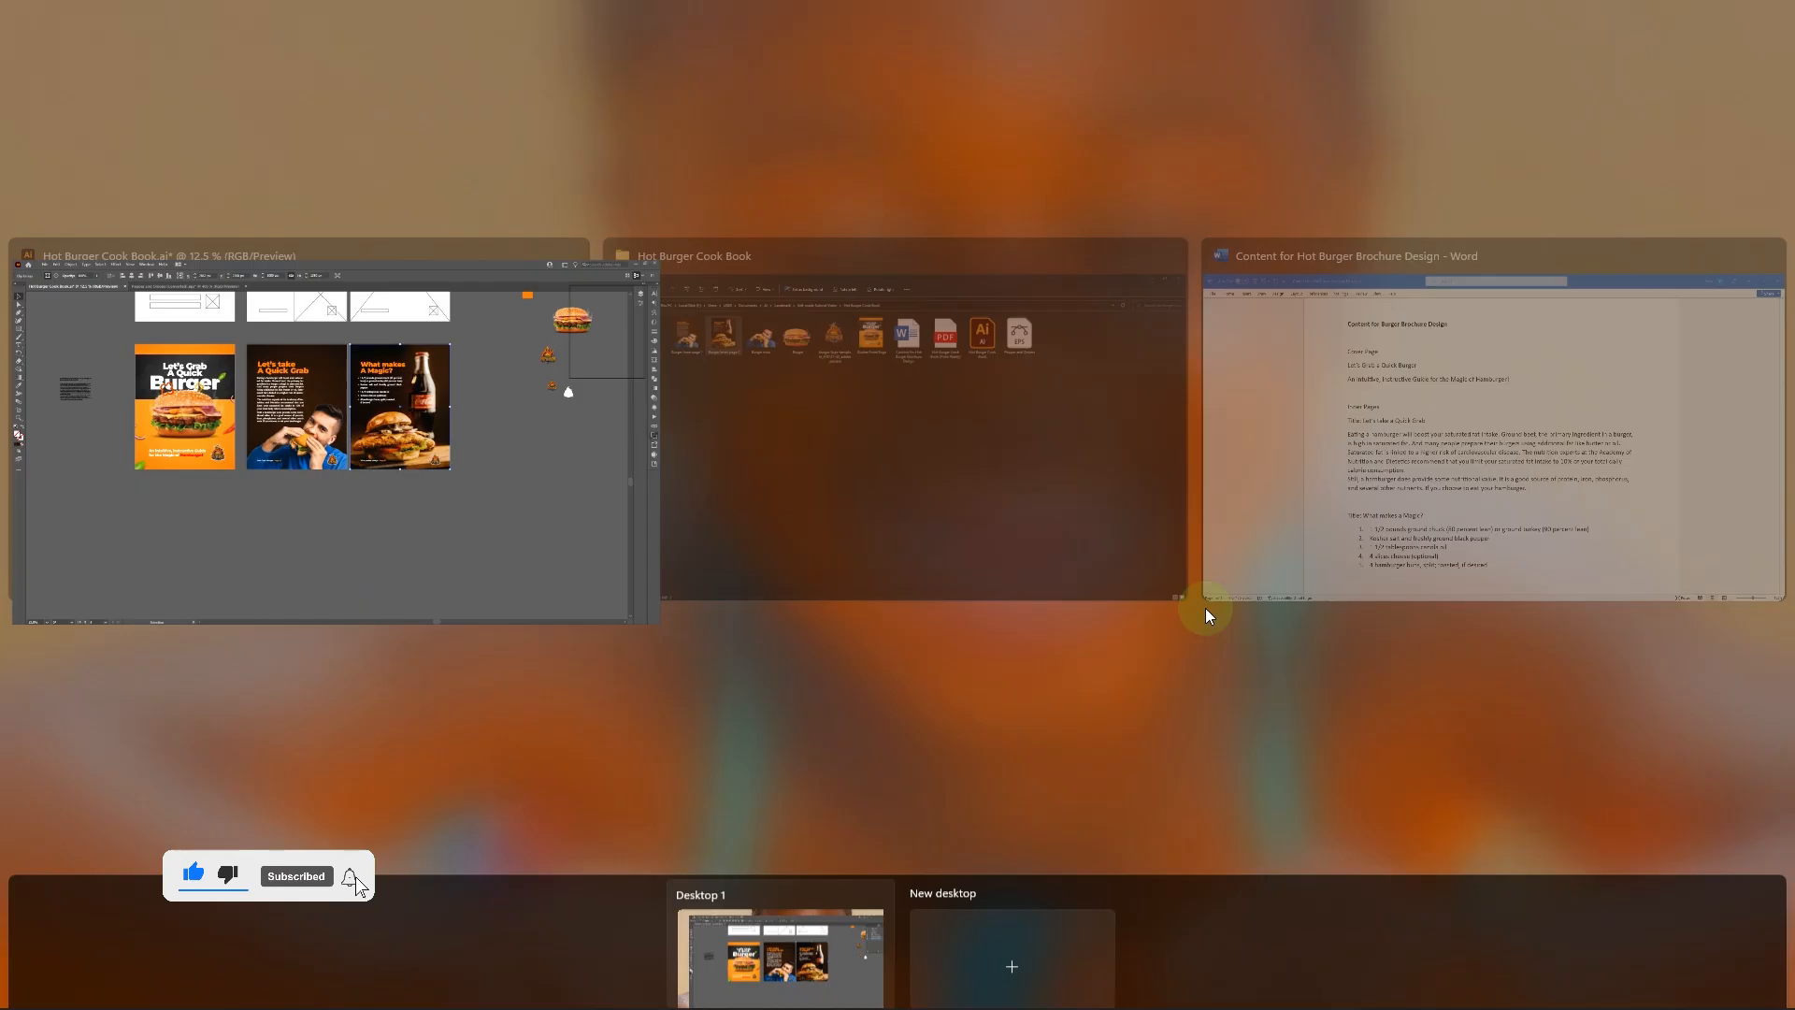
pyautogui.click(848, 372)
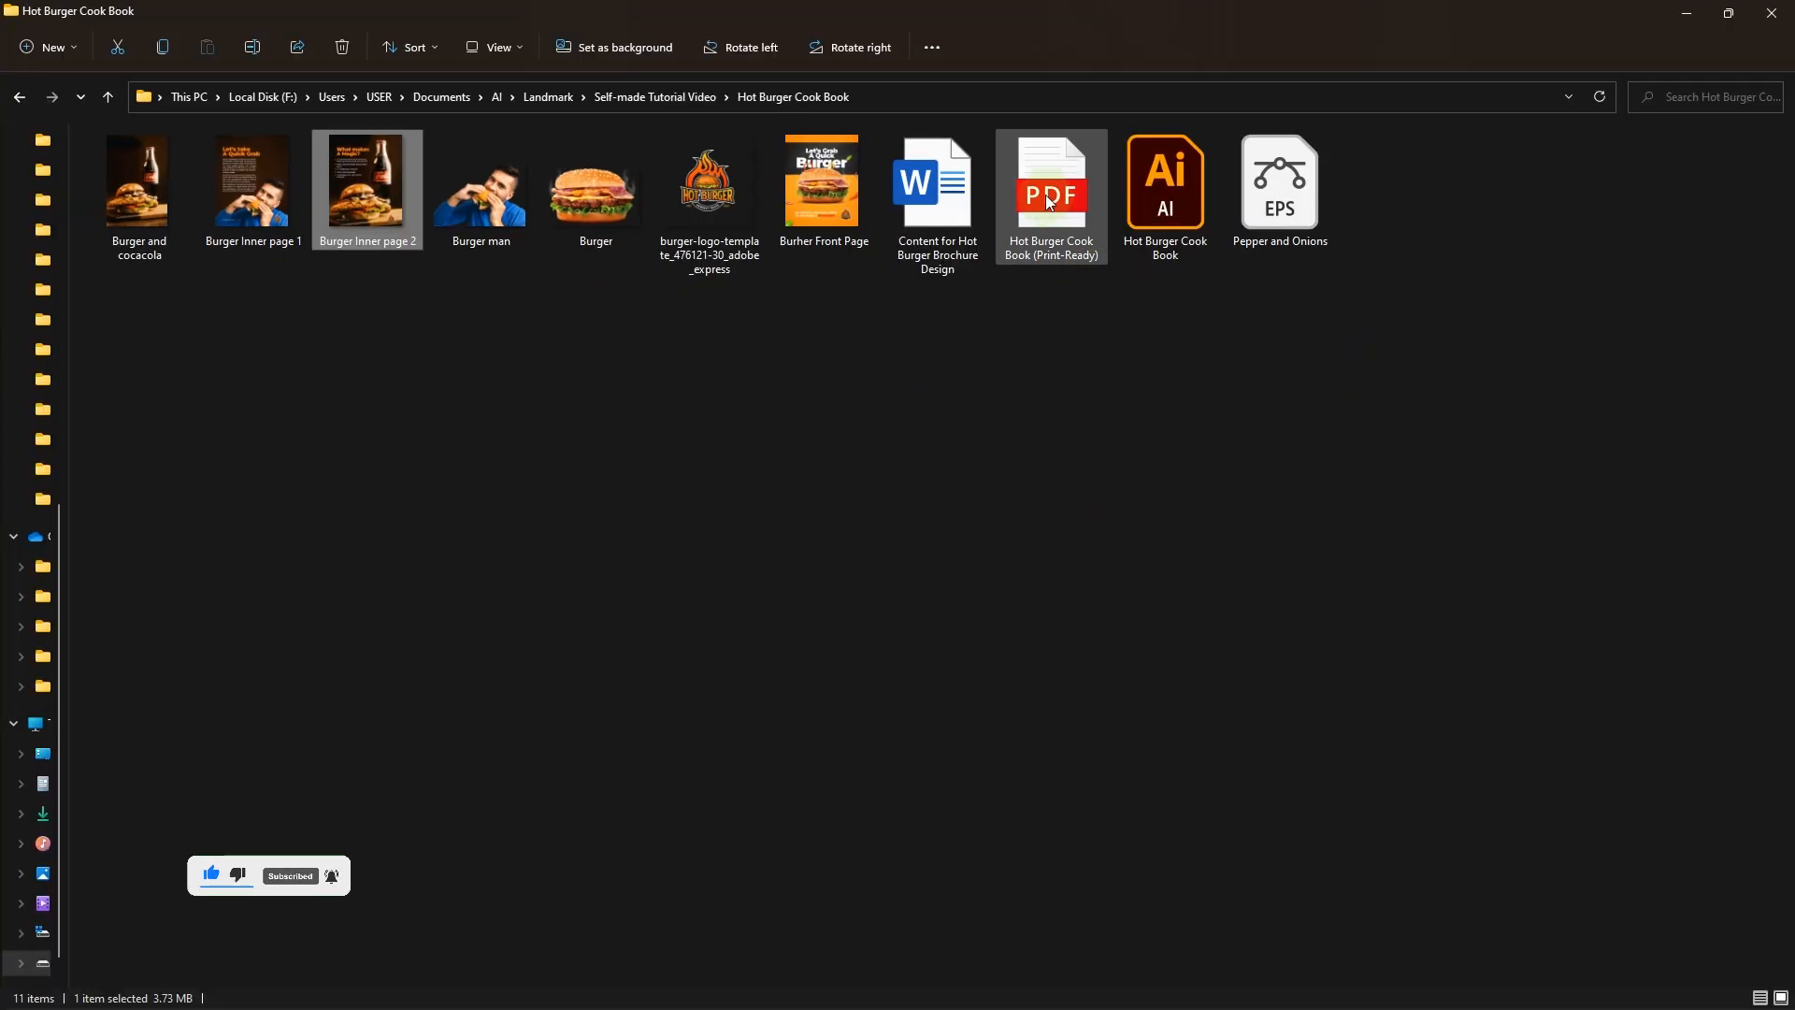
pyautogui.click(1056, 201)
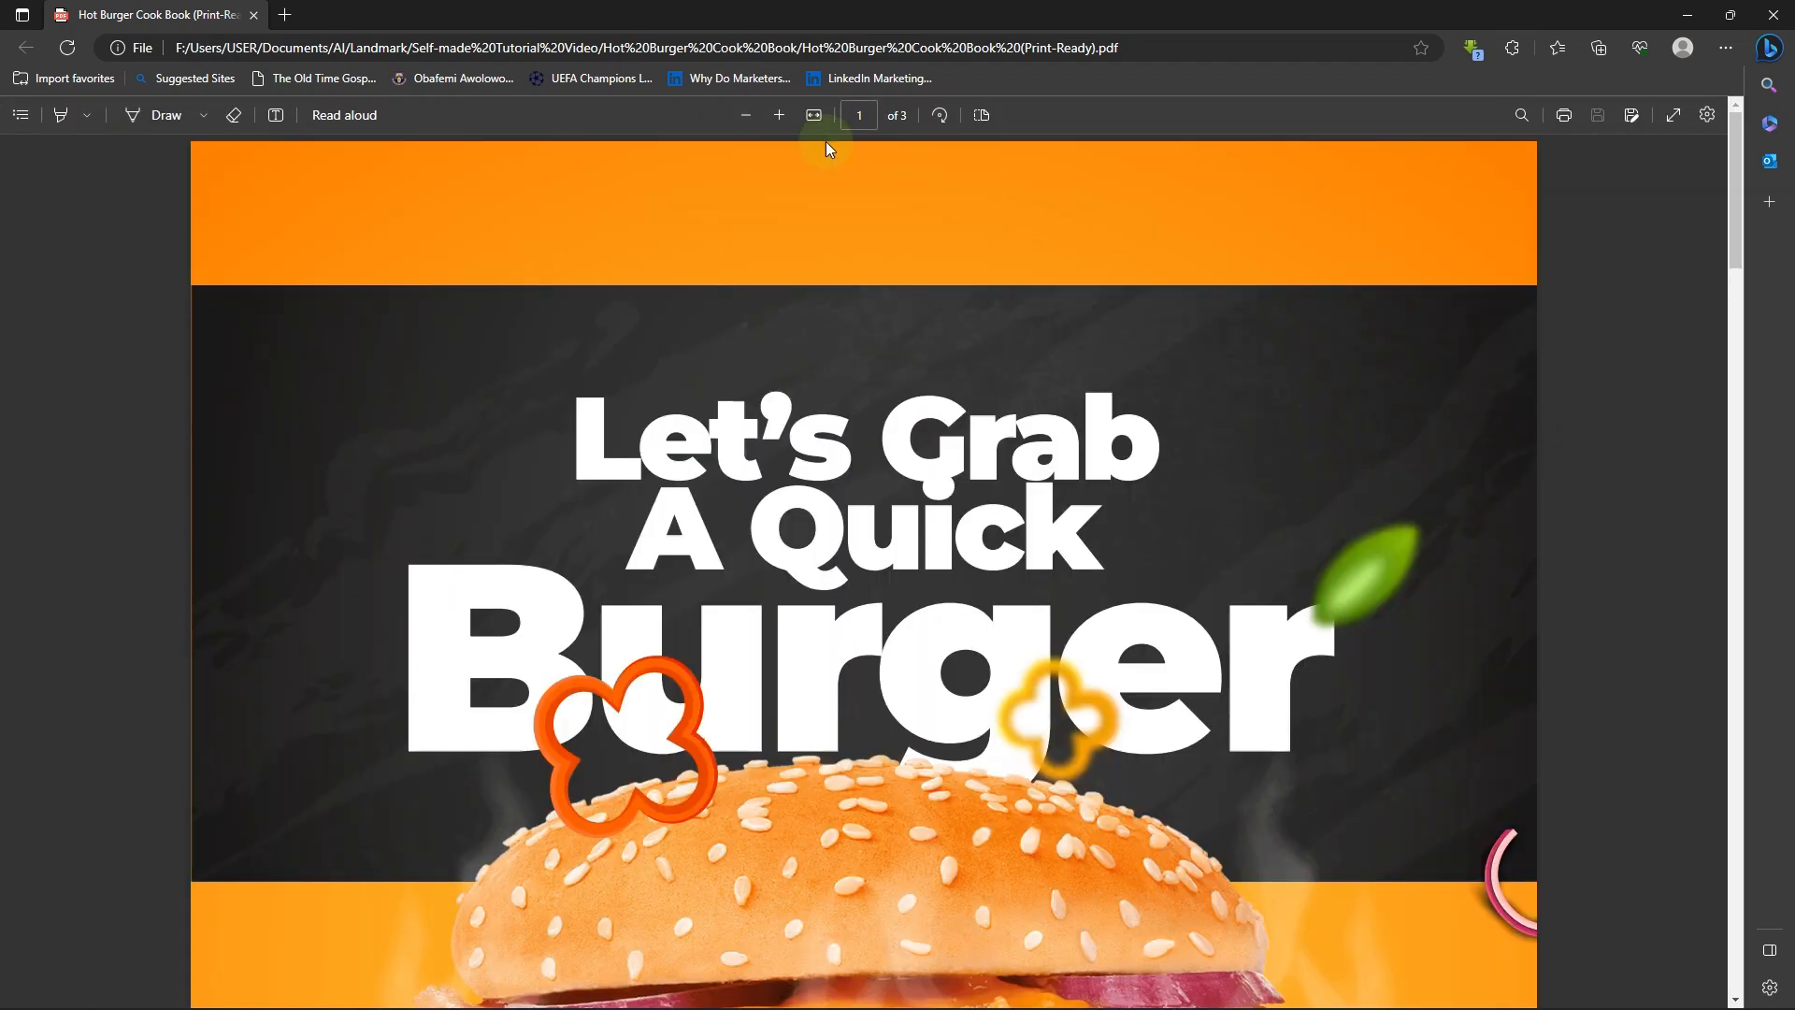
# Step: Examine the cover and inner pages of the print-ready PDF, and switch back to Illustrator
pyautogui.click(746, 114)
pyautogui.click(746, 114)
pyautogui.click(745, 114)
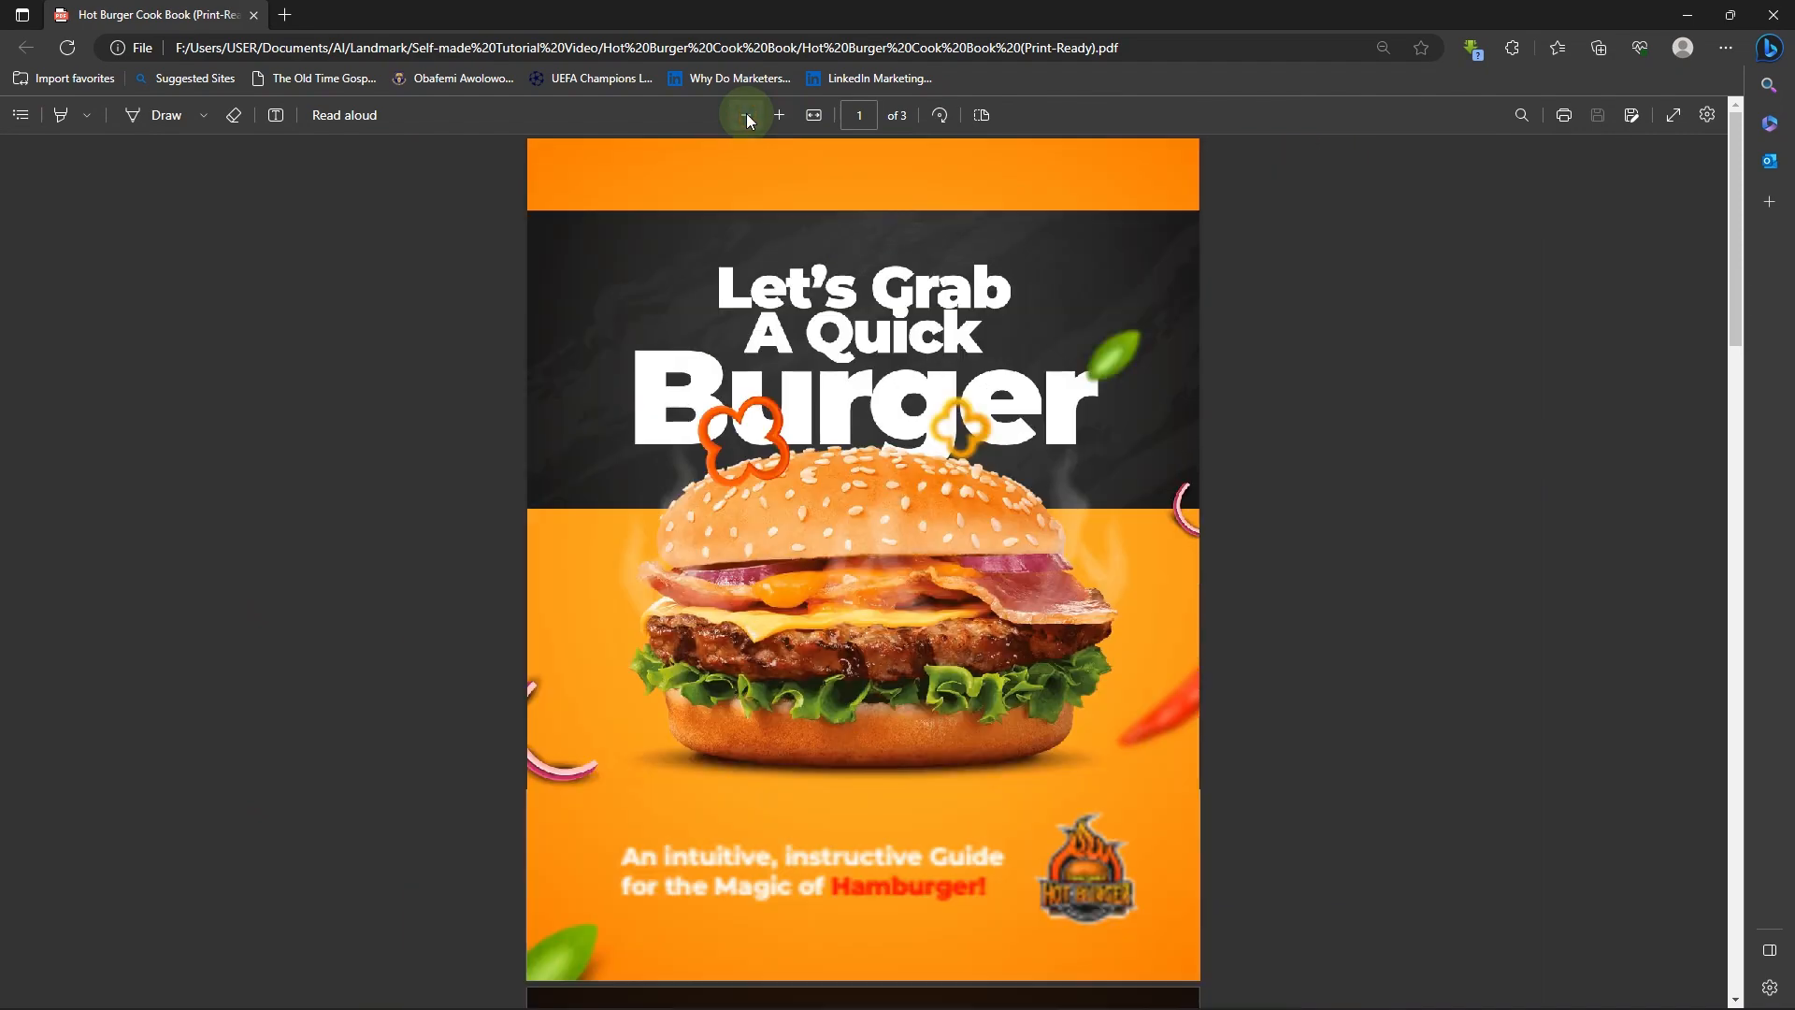
pyautogui.scroll(-8, 942, 657)
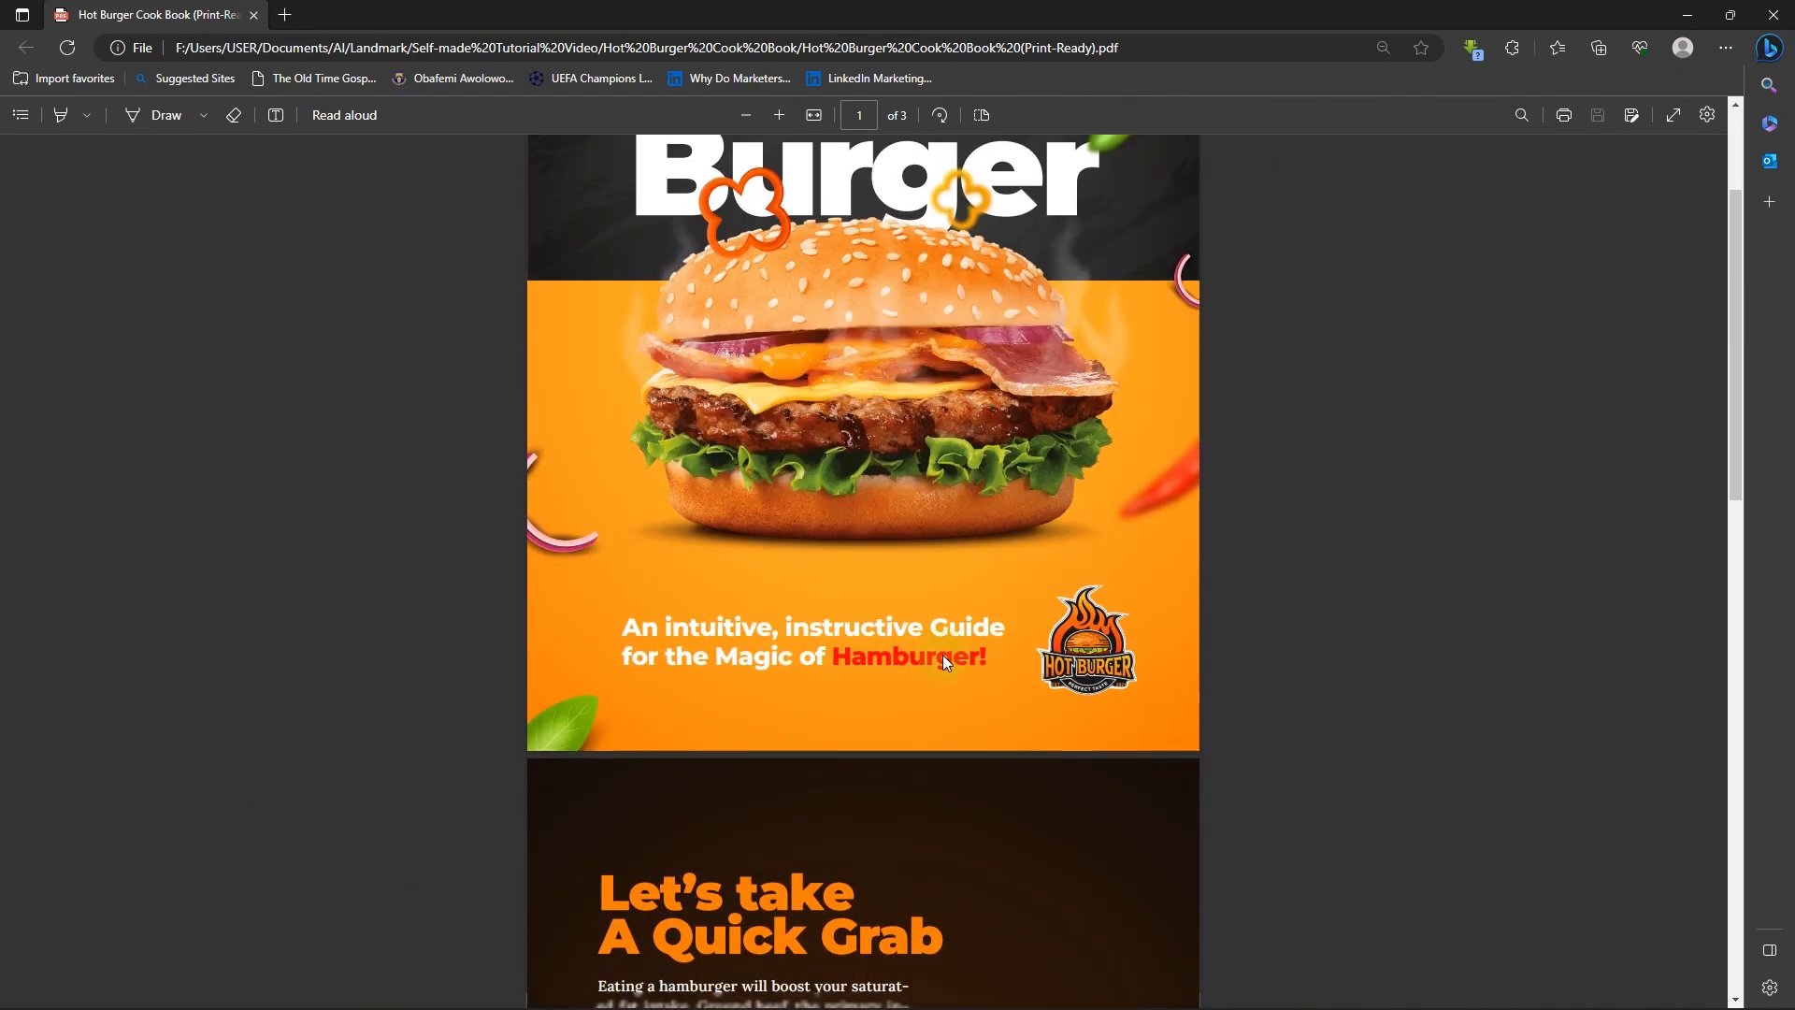
pyautogui.scroll(-10, 942, 659)
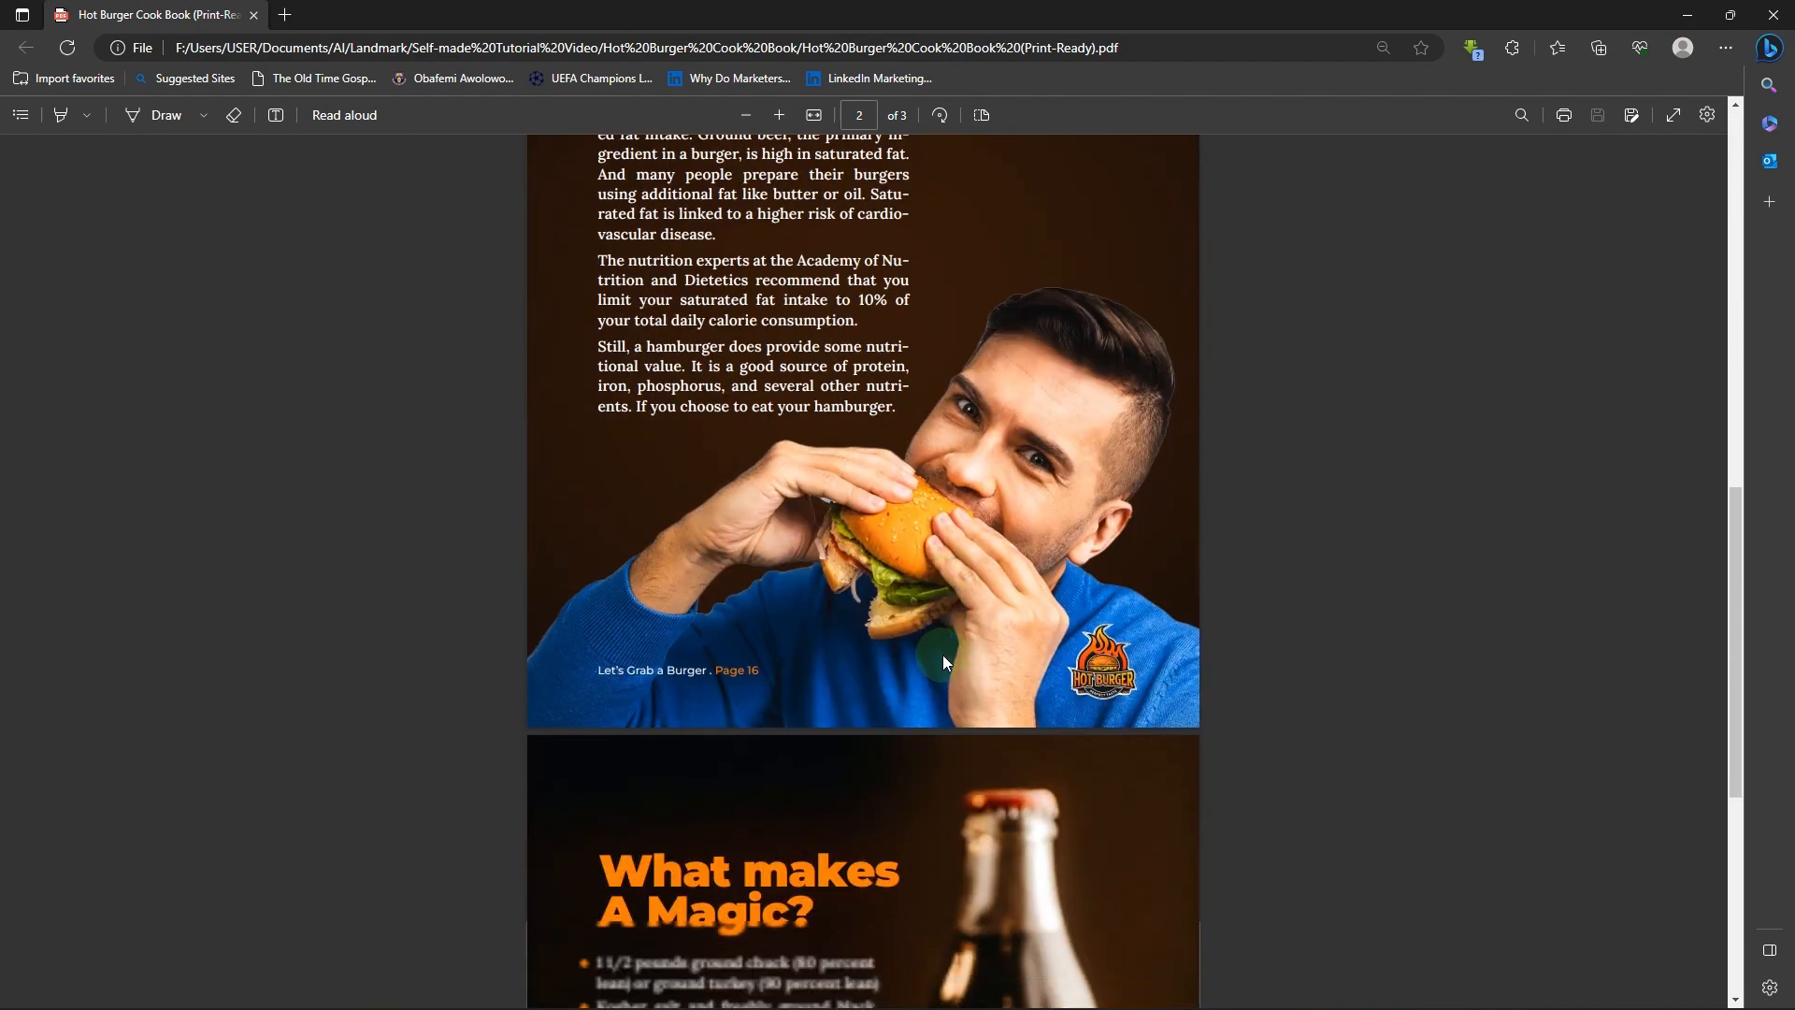
pyautogui.scroll(18, 944, 662)
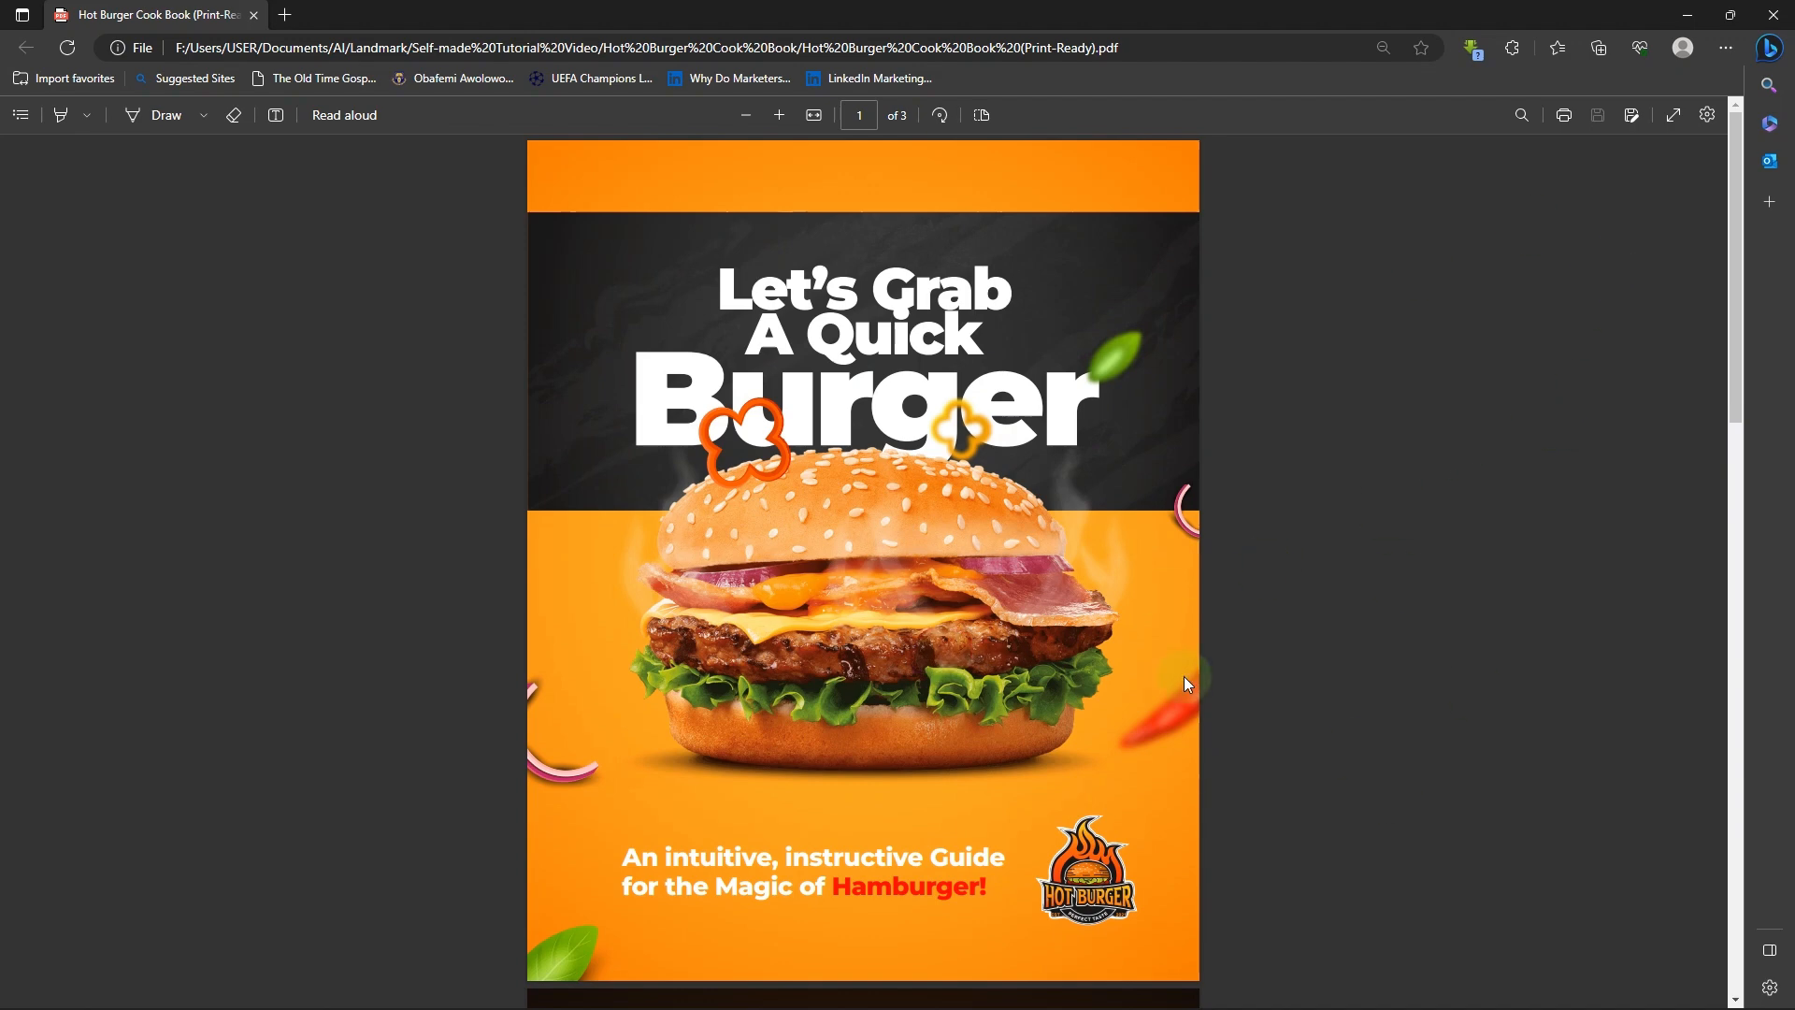
pyautogui.press('super+Tab')
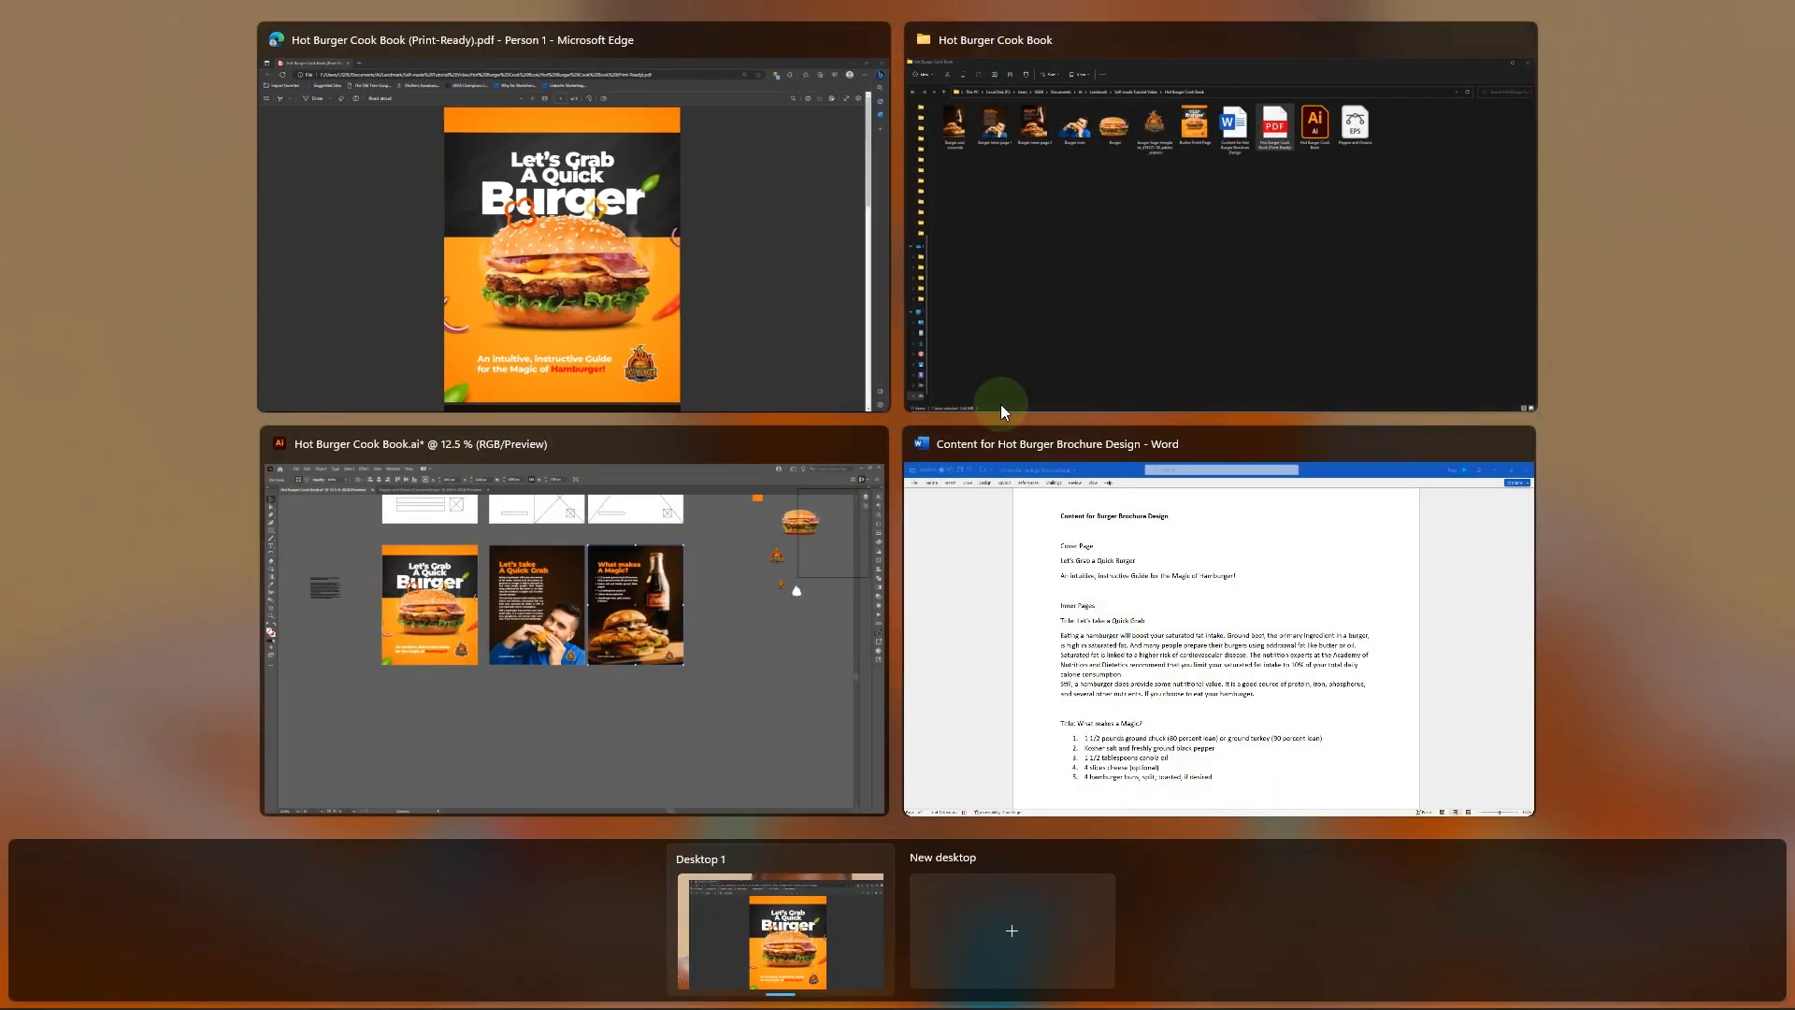
pyautogui.click(651, 656)
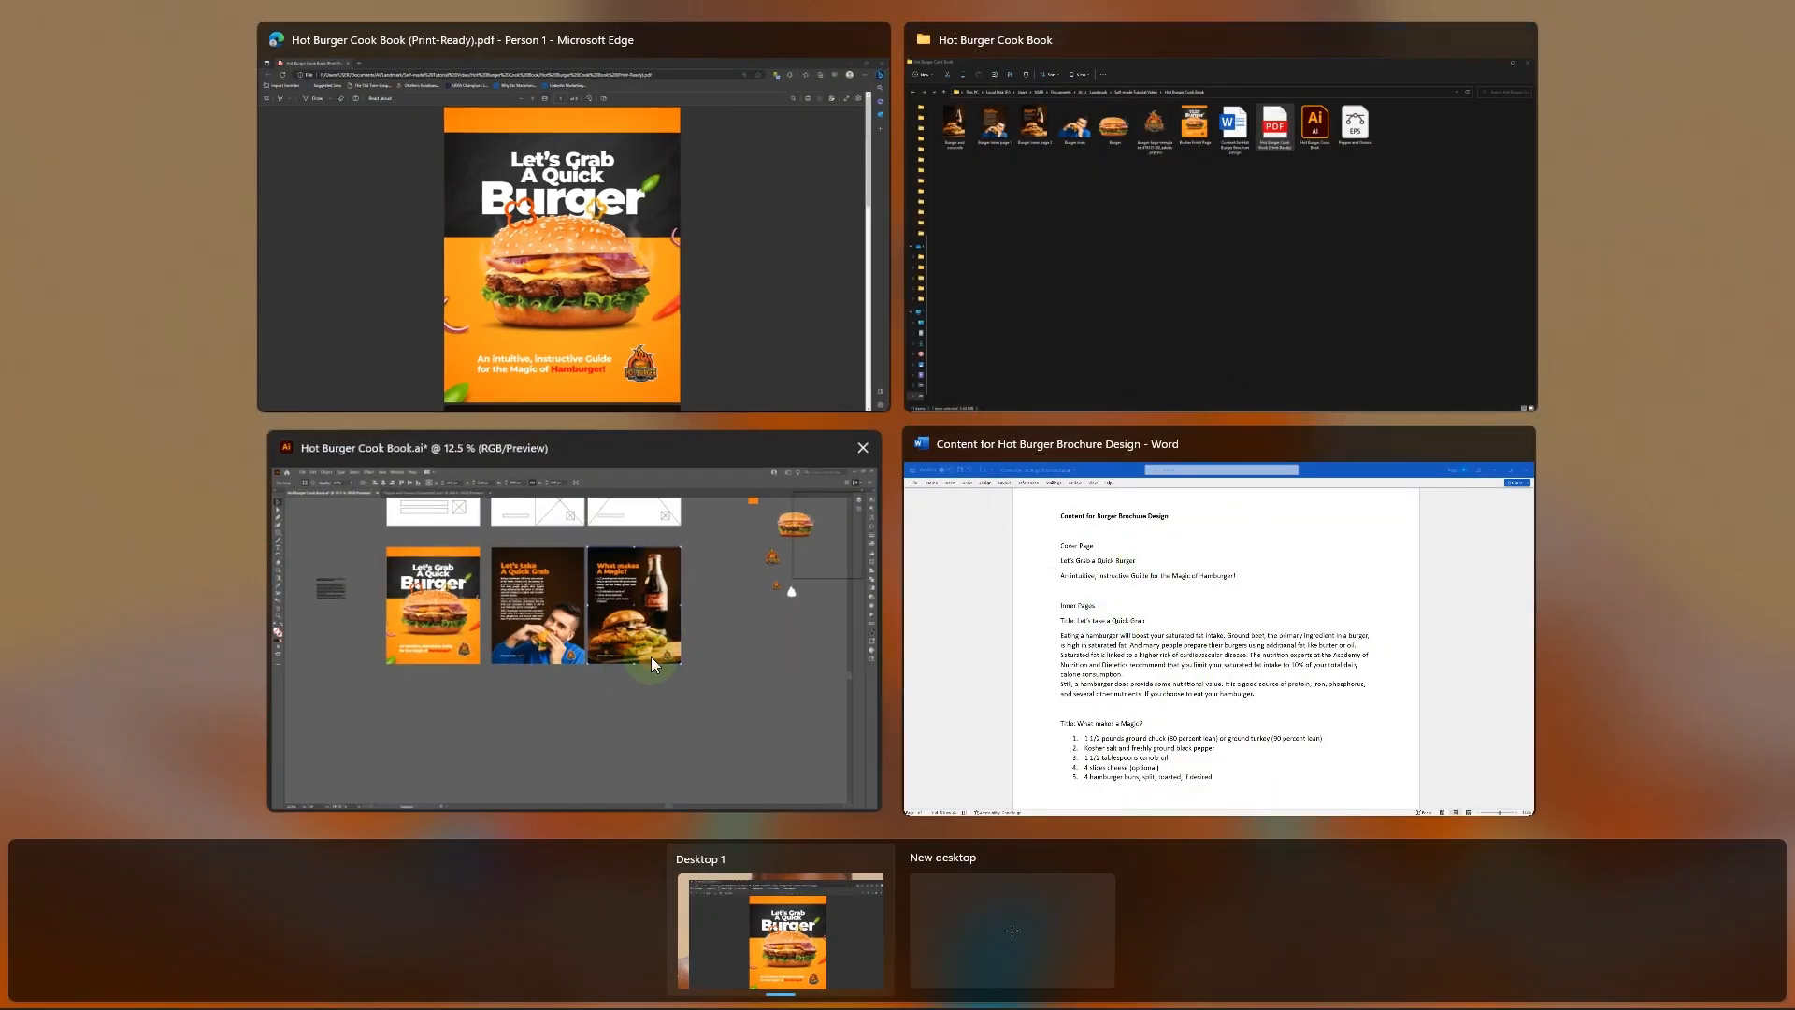